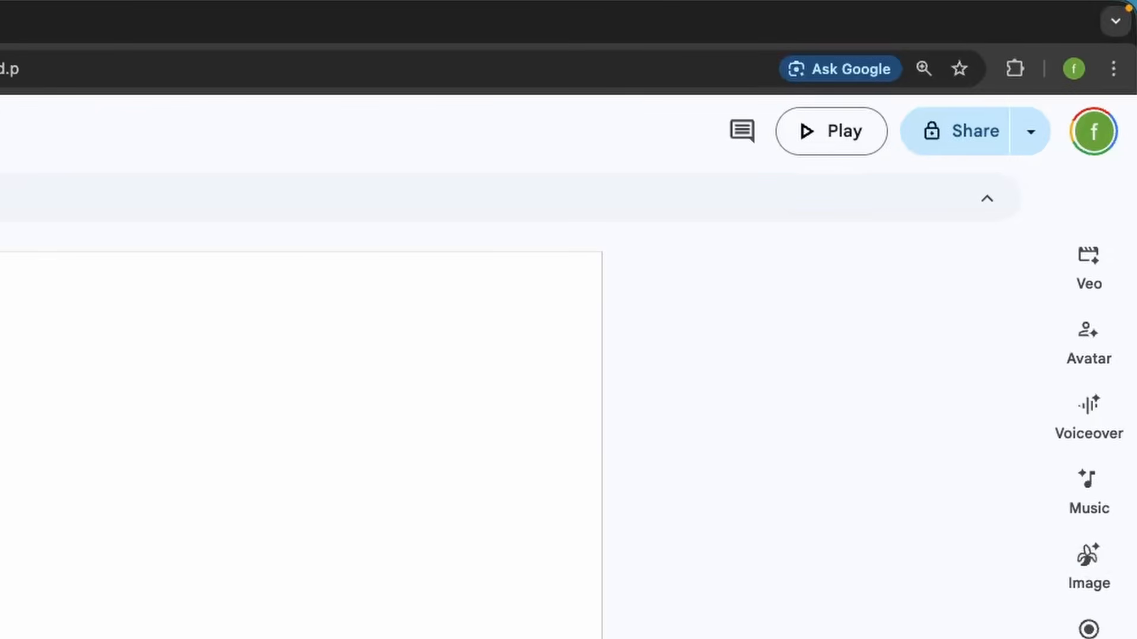
Open the Veo AI video clip generator and check its creation modes
click(1079, 278)
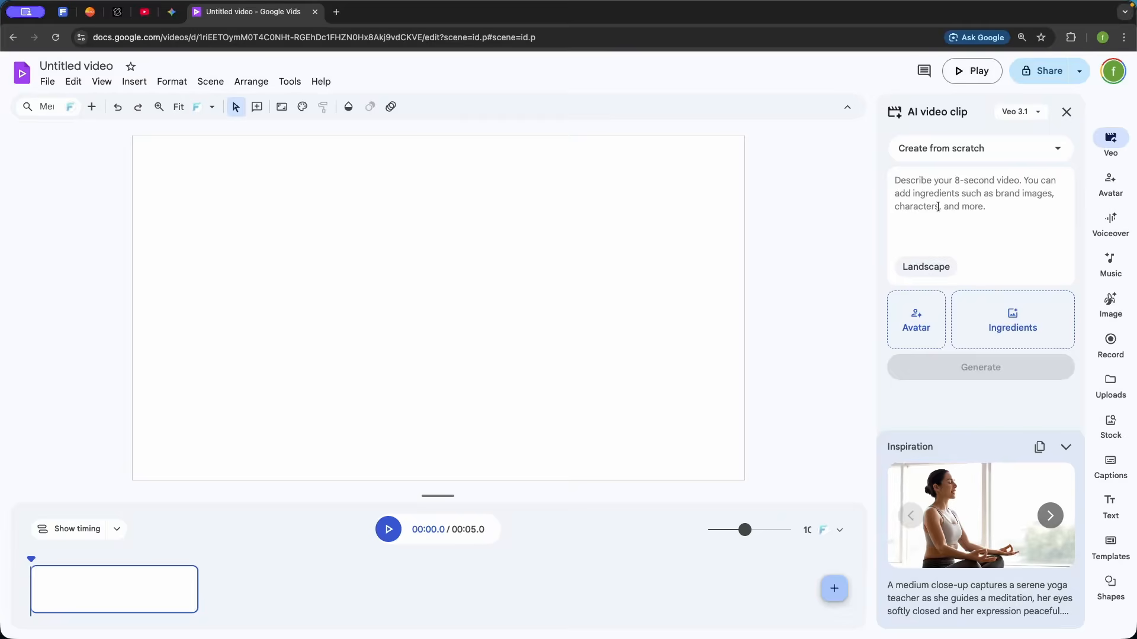
click(969, 191)
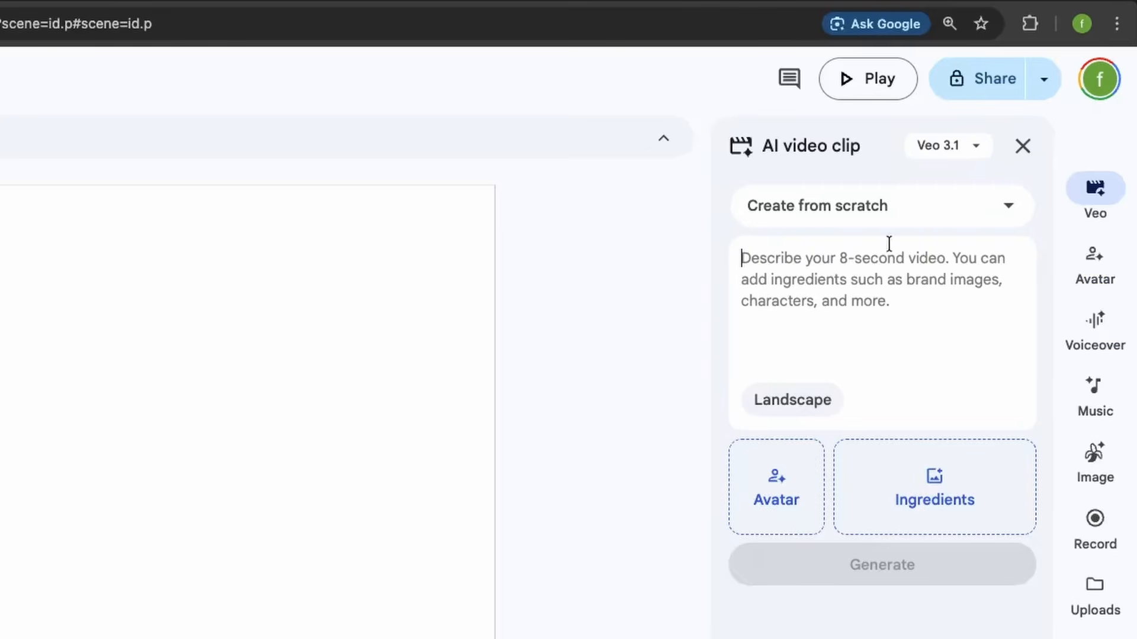
click(911, 212)
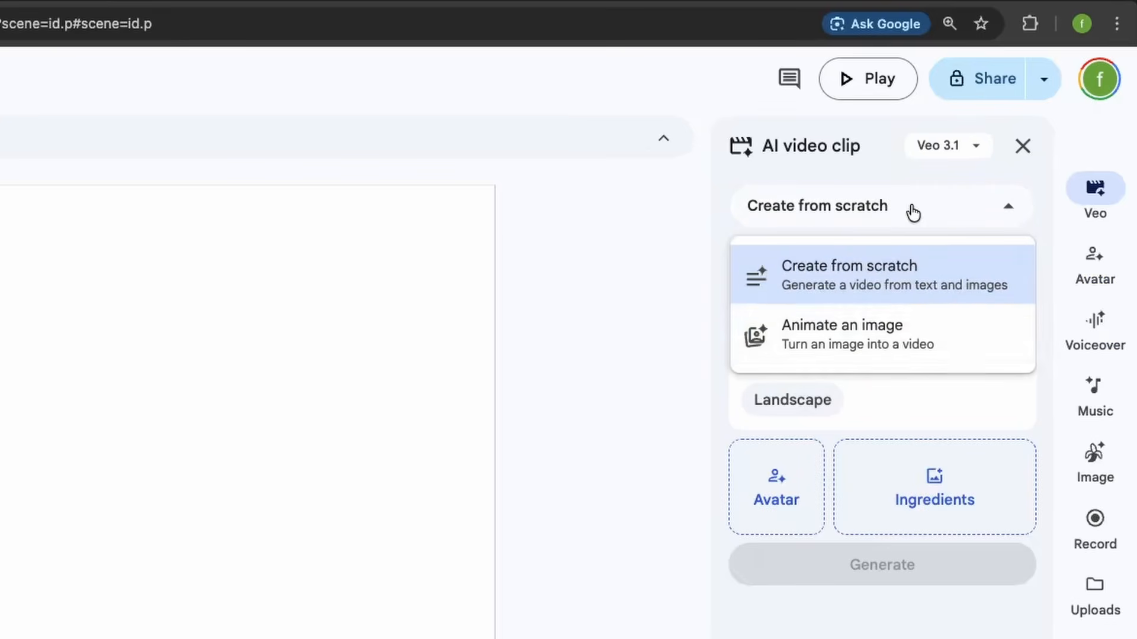
click(909, 390)
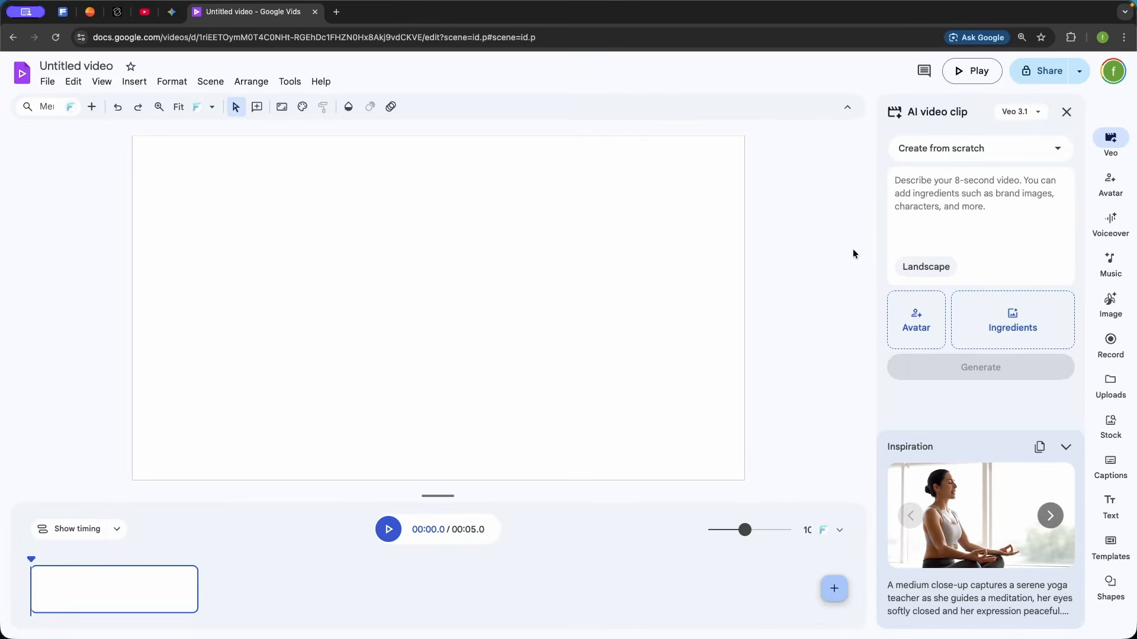
Switch the creation mode to Animate an image and back to Create from scratch
click(1064, 154)
click(970, 224)
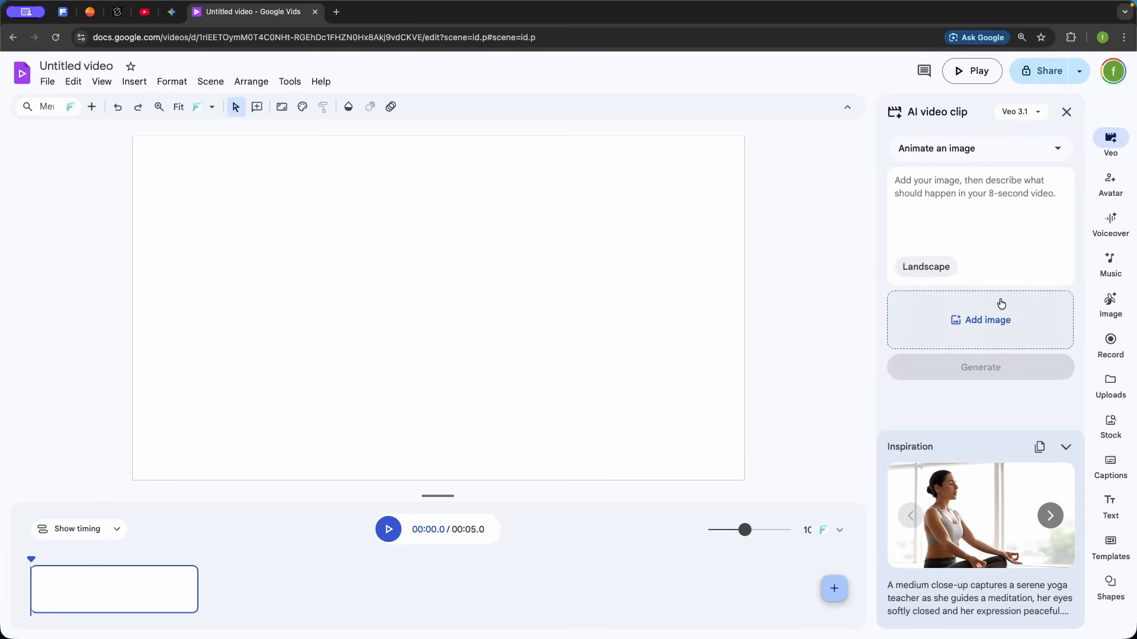
click(1057, 148)
click(975, 191)
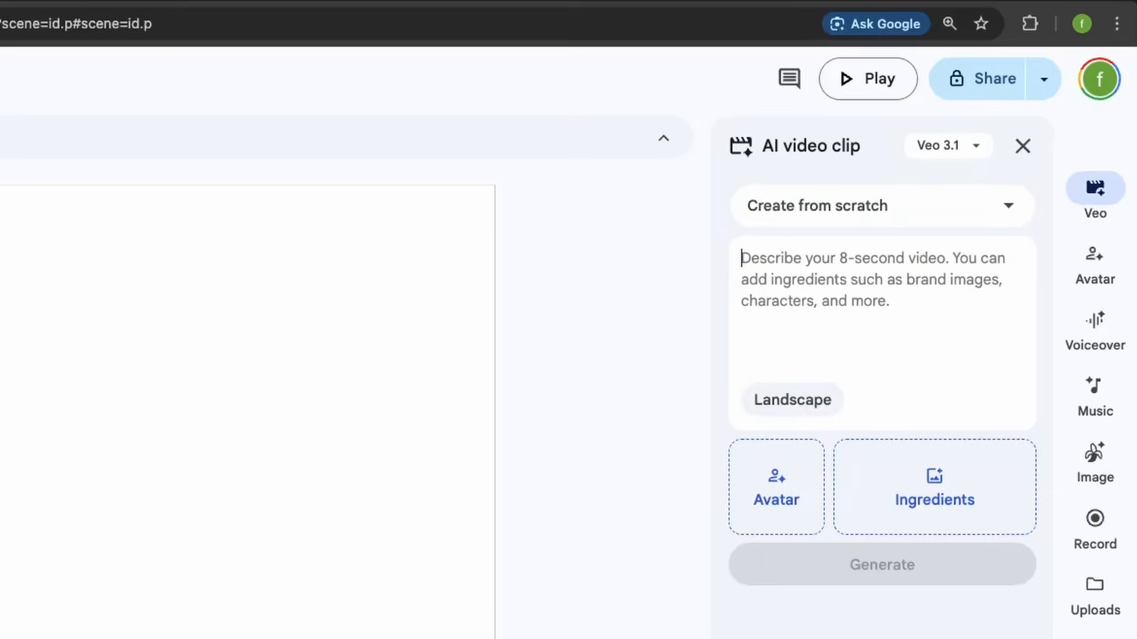
Generate a landscape 16:9 clip from the prompt describing a person in a dark raincoat walking down a narrow cobblestone alley at night
key(super+v)
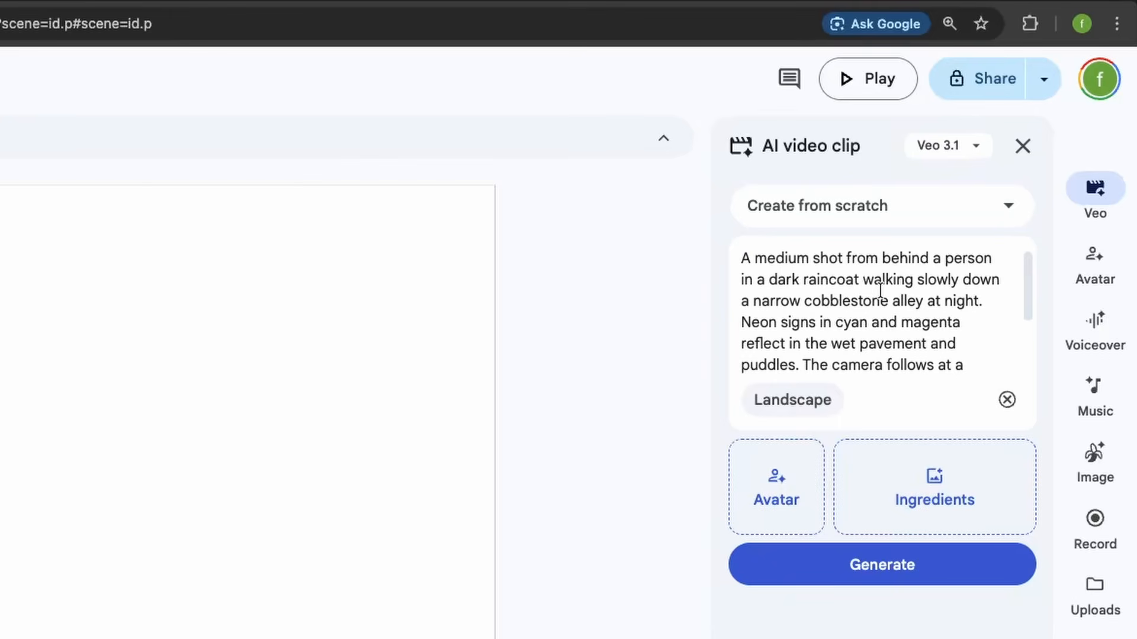
click(811, 386)
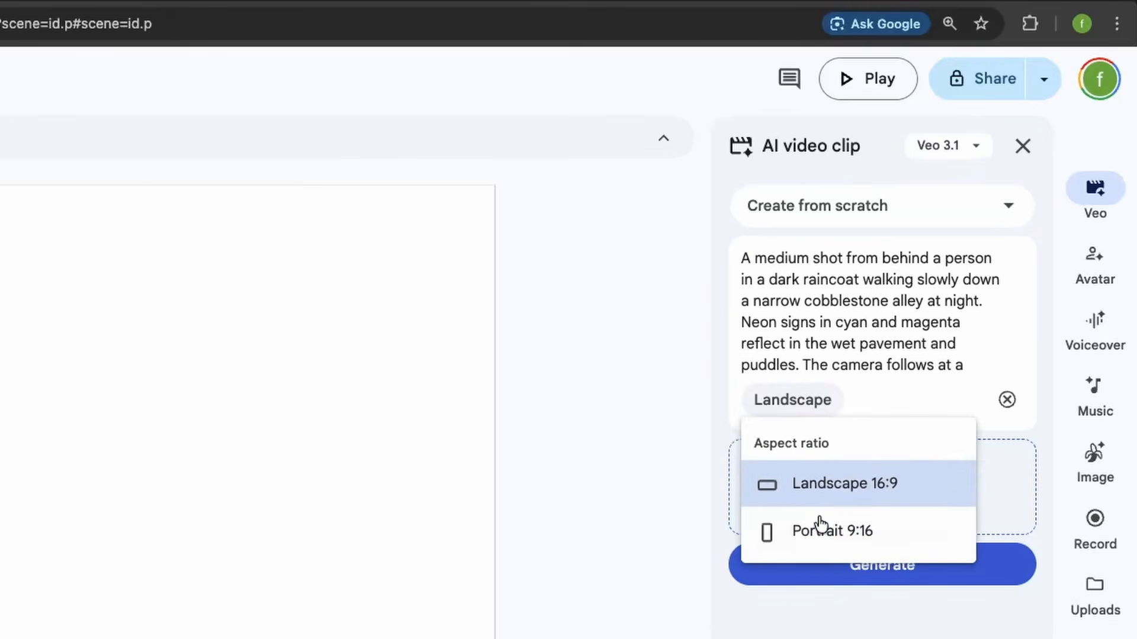
click(854, 490)
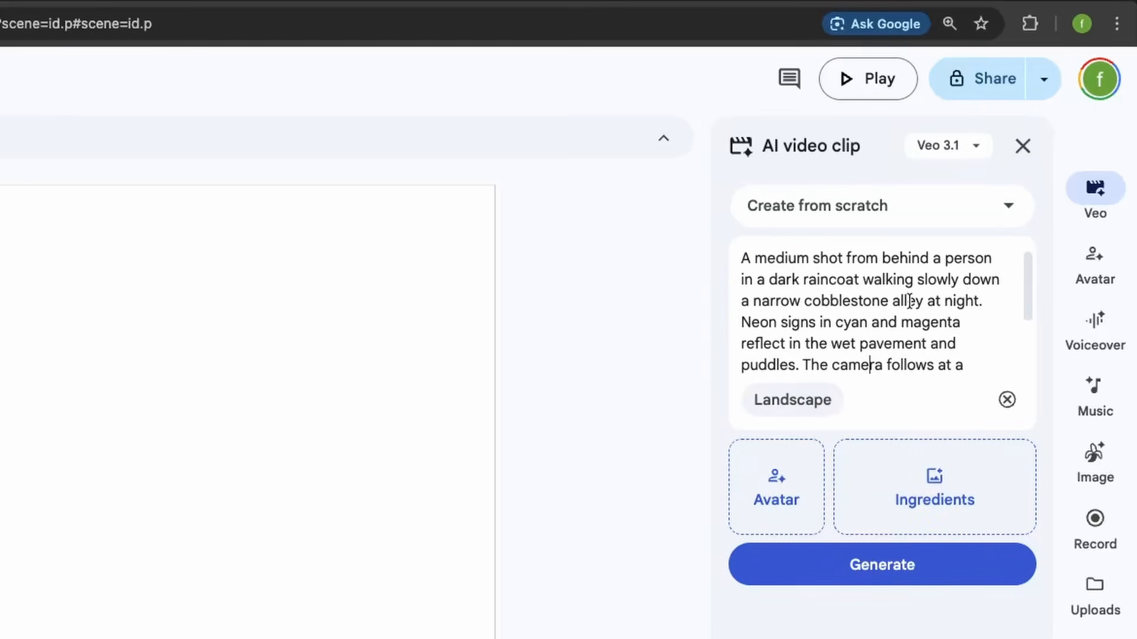
click(898, 562)
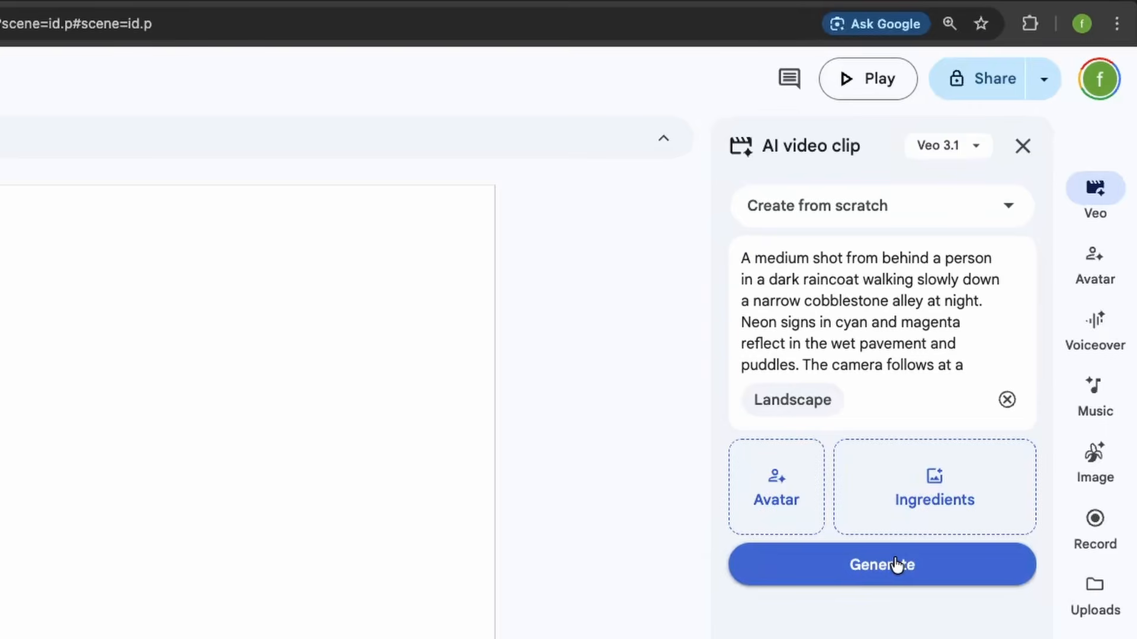
Check which video models are available for generating clips
click(970, 155)
click(873, 252)
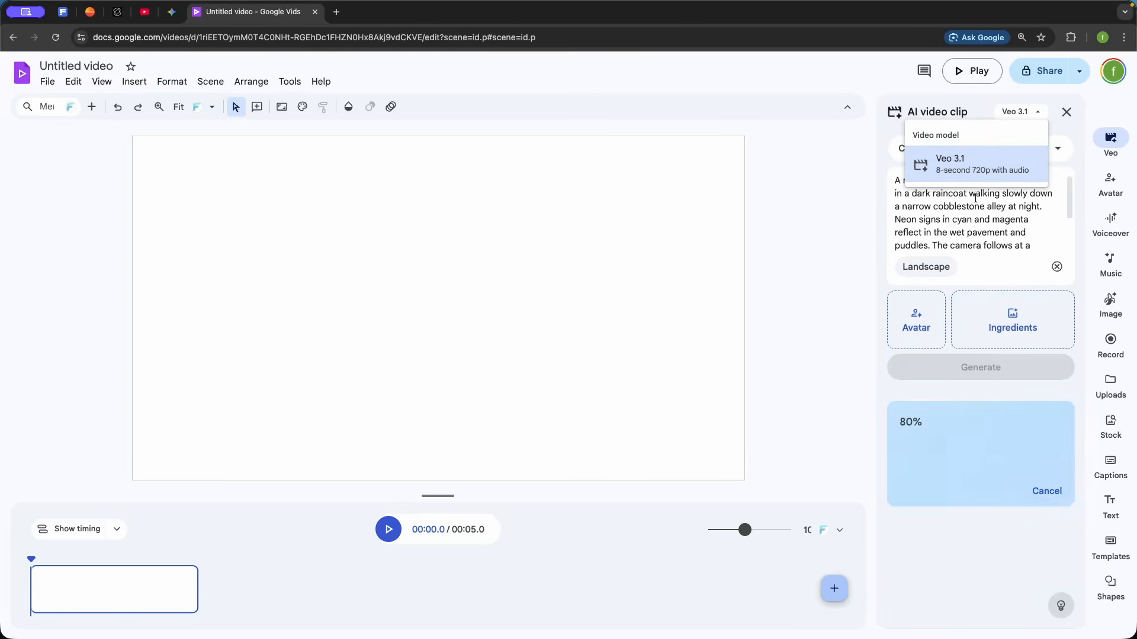
click(978, 219)
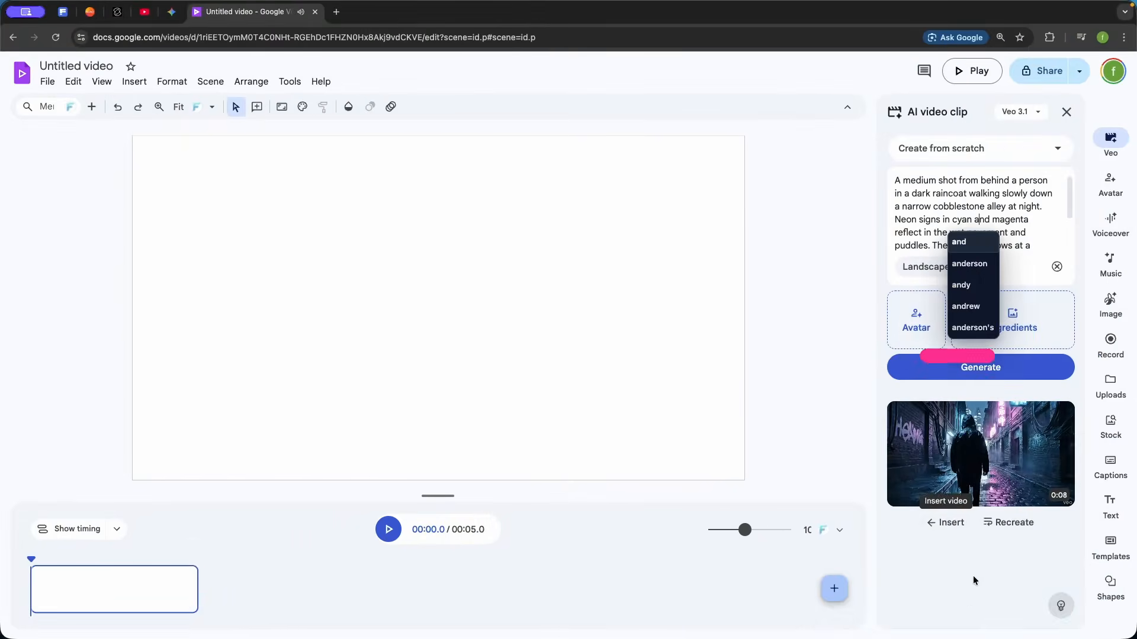
click(974, 576)
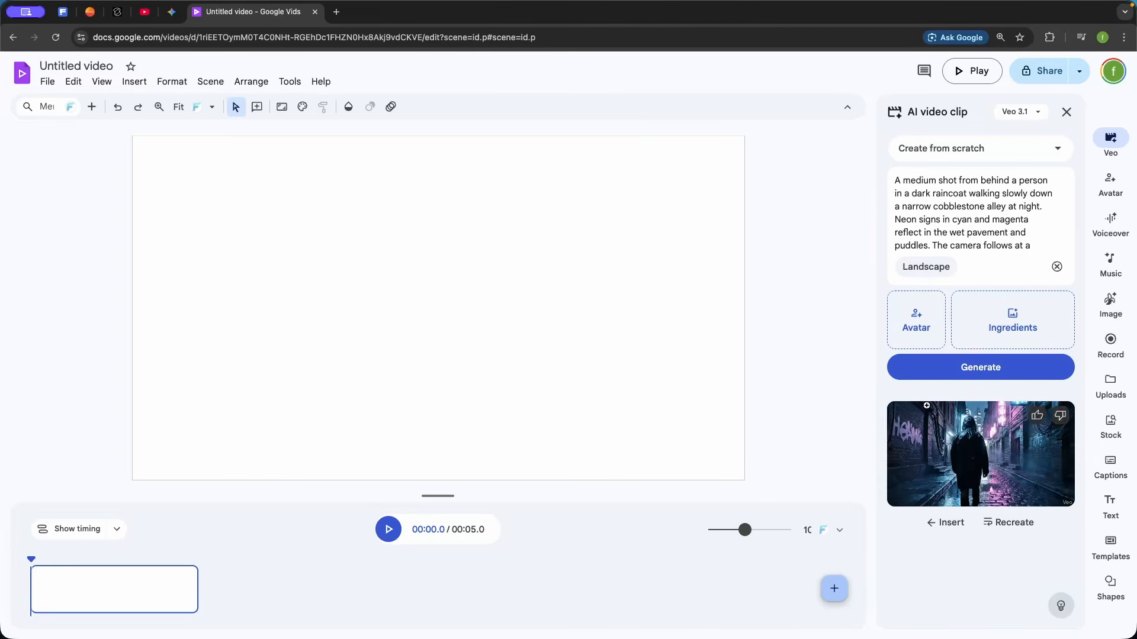
Insert the generated alley clip into the empty scene and play it back
click(942, 524)
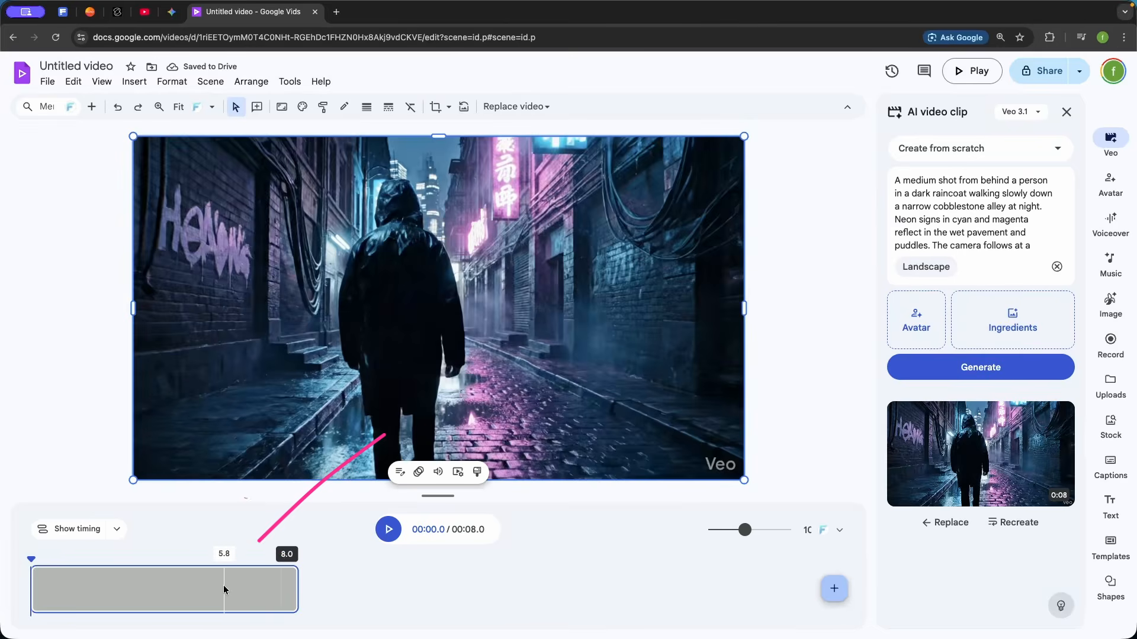
click(223, 585)
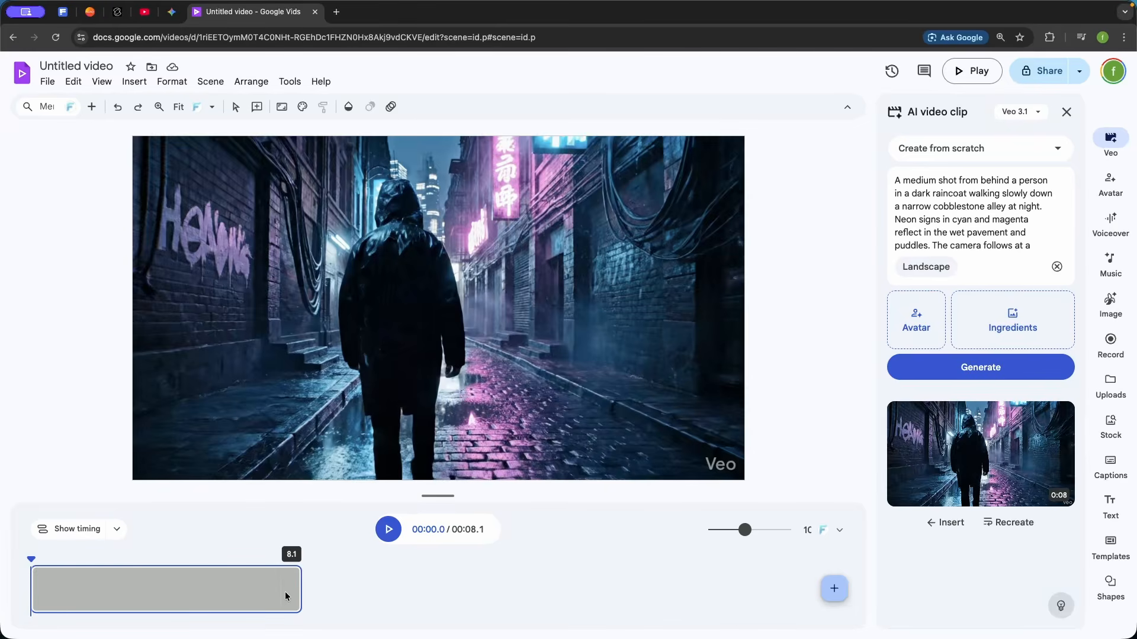
click(389, 529)
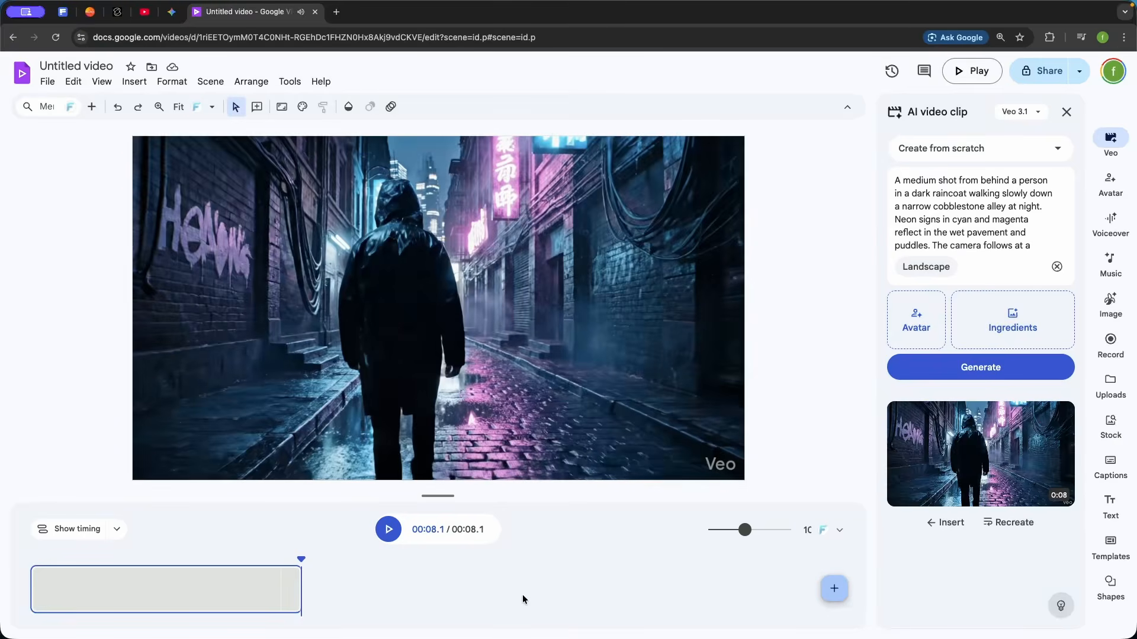
Scrub through the alley clip and park the playhead at 7.1 seconds, near its end
drag(31, 556, 217, 567)
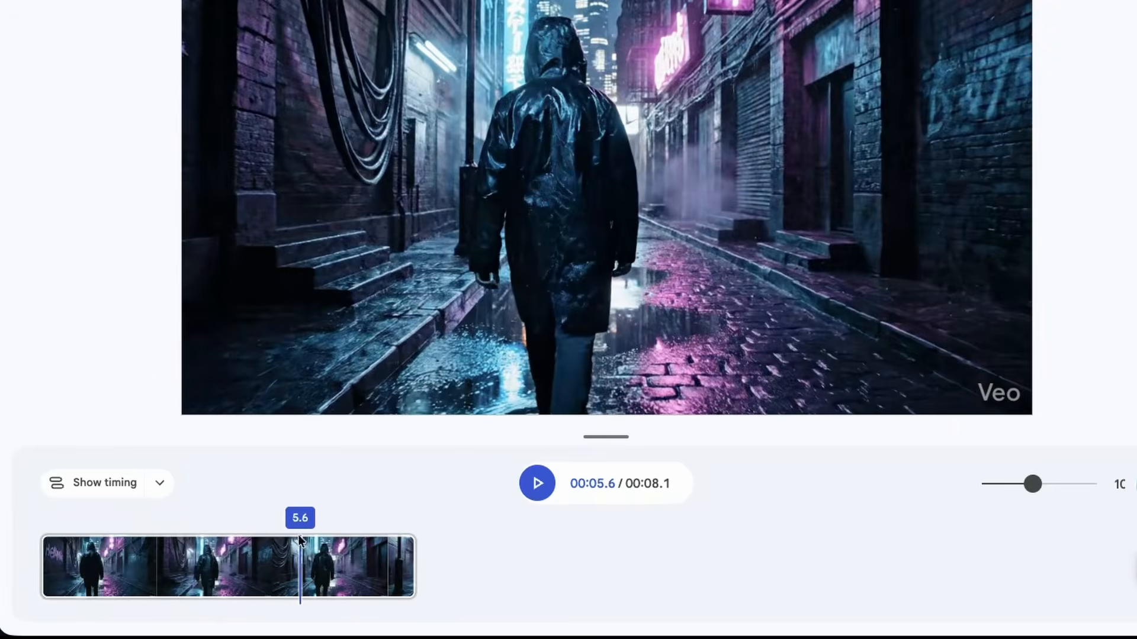
mouse_move(374, 531)
mouse_down()
mouse_move(344, 540)
mouse_move(372, 541)
mouse_up()
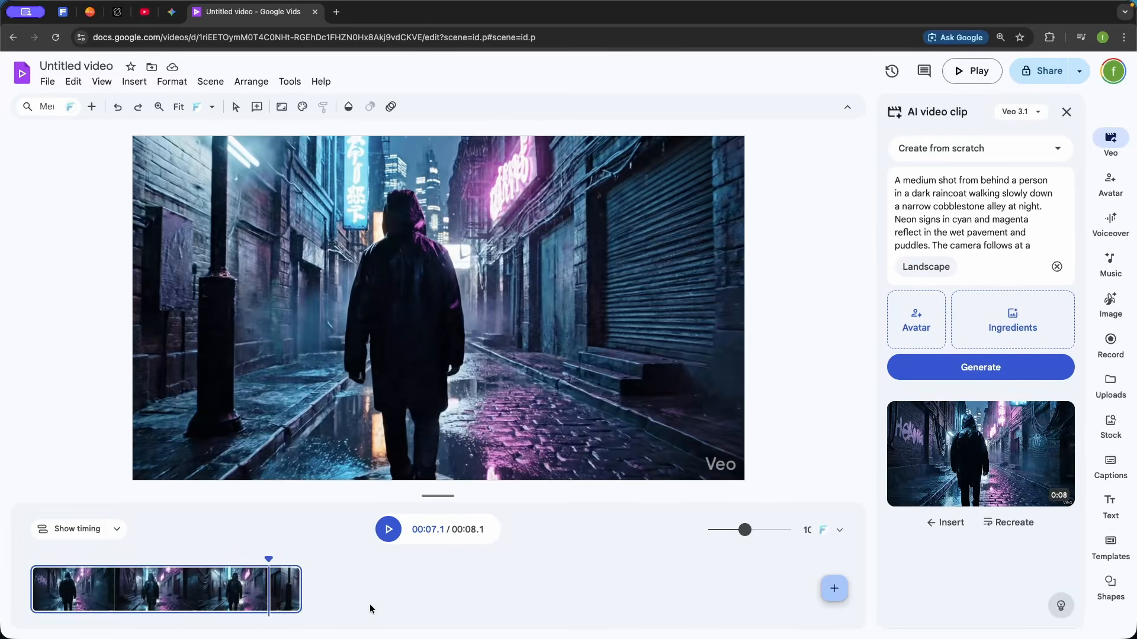
right_click(268, 591)
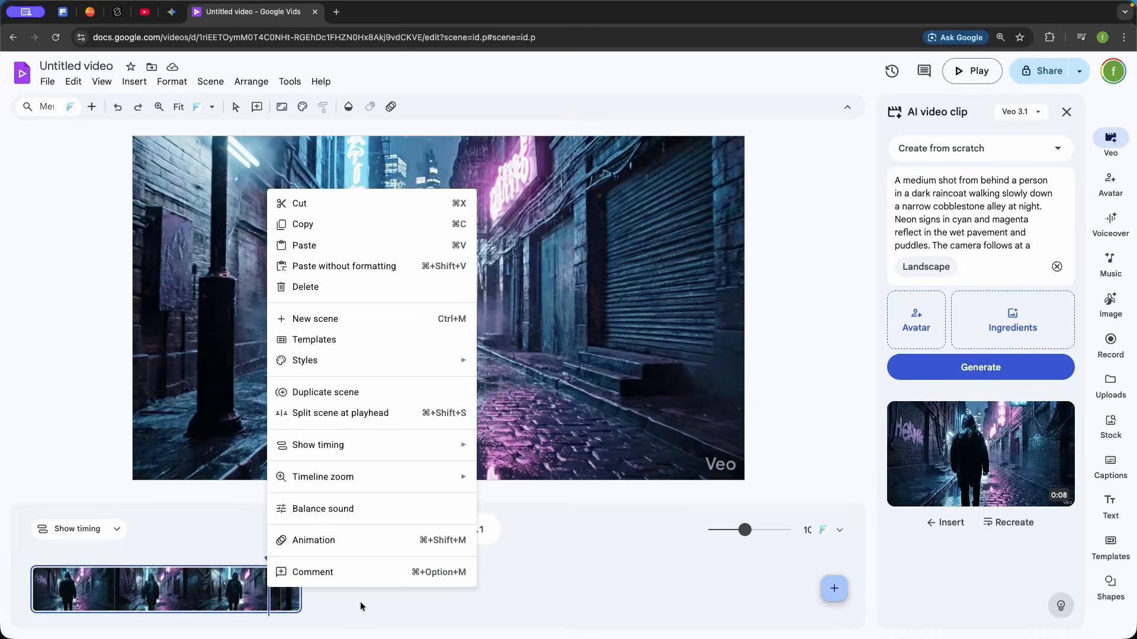
click(269, 587)
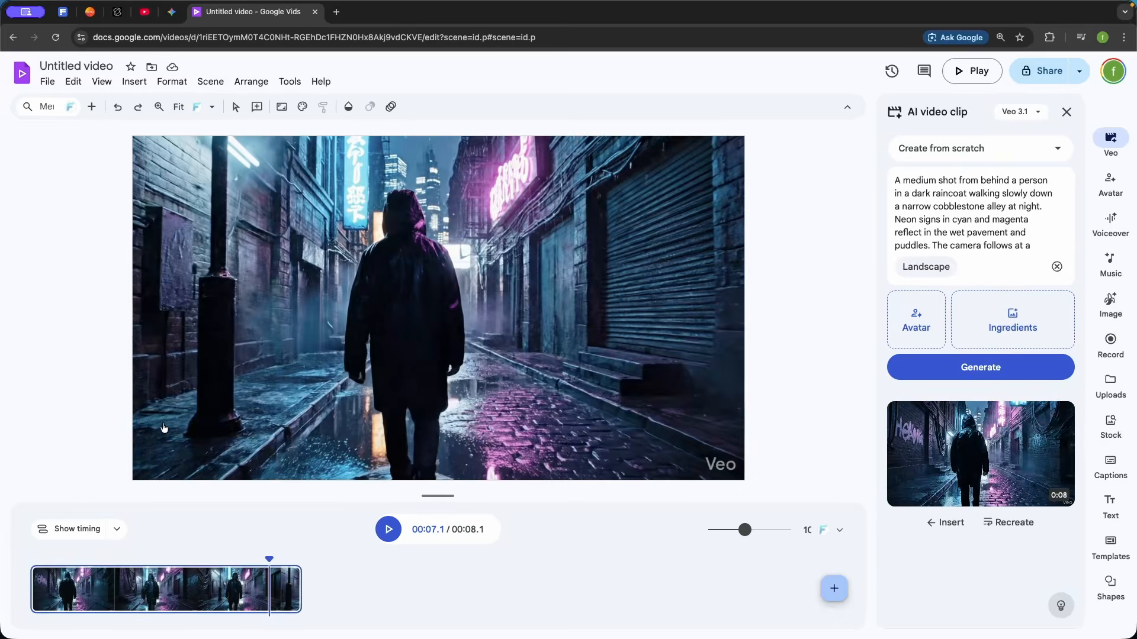
Use Animate an image with the alley frame to generate a landscape clip of the person stopping and turning around for a cinematic close-up
click(1058, 148)
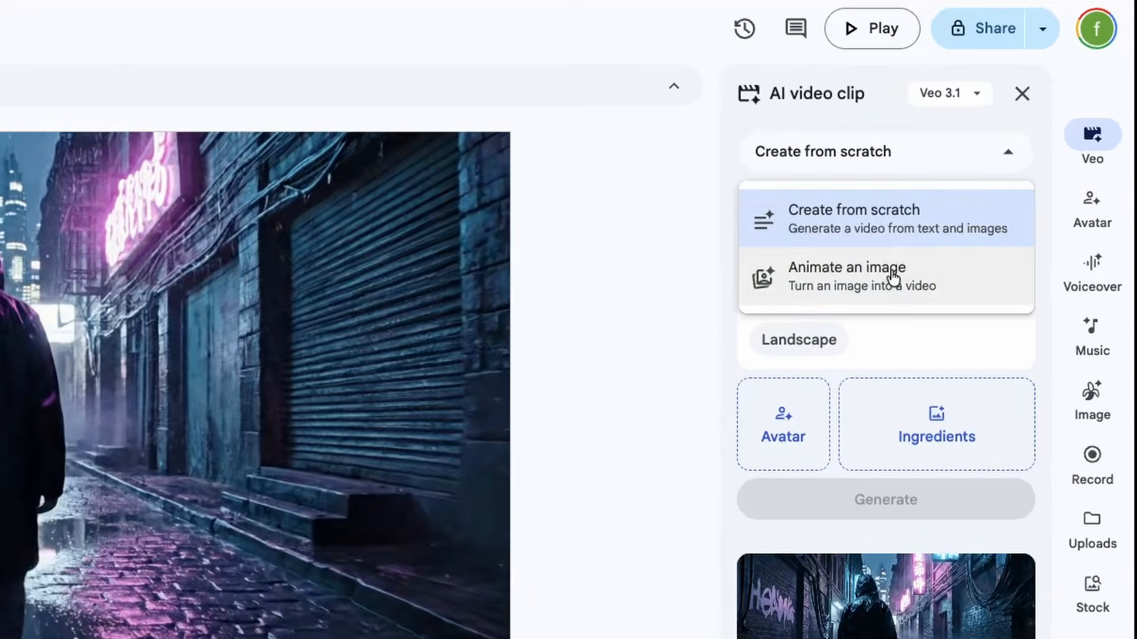
click(892, 277)
click(912, 422)
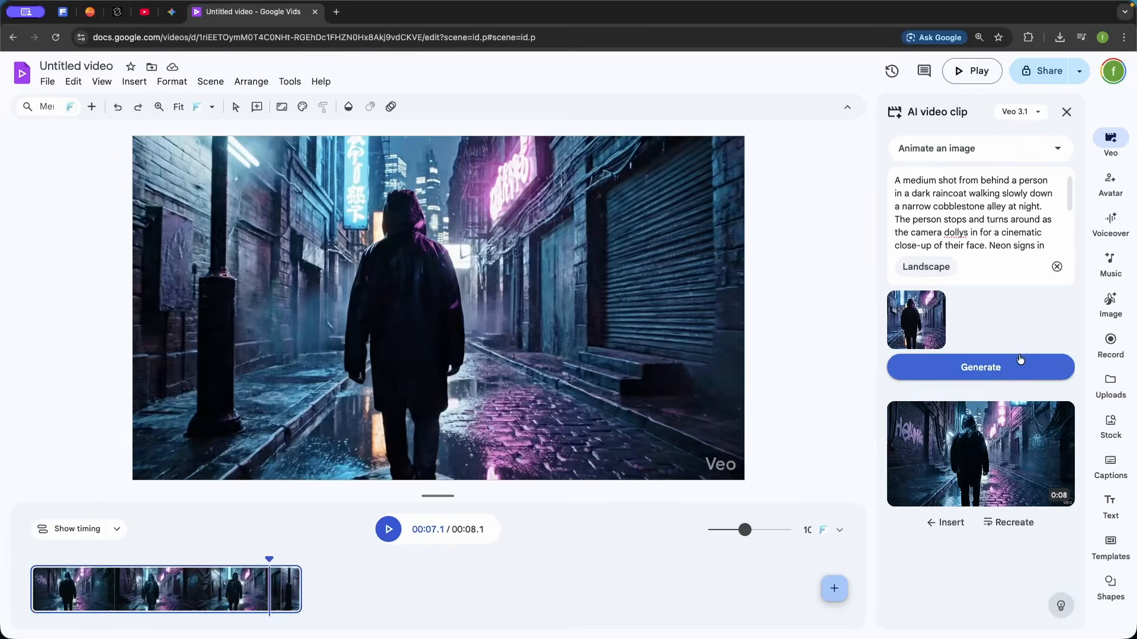
click(965, 367)
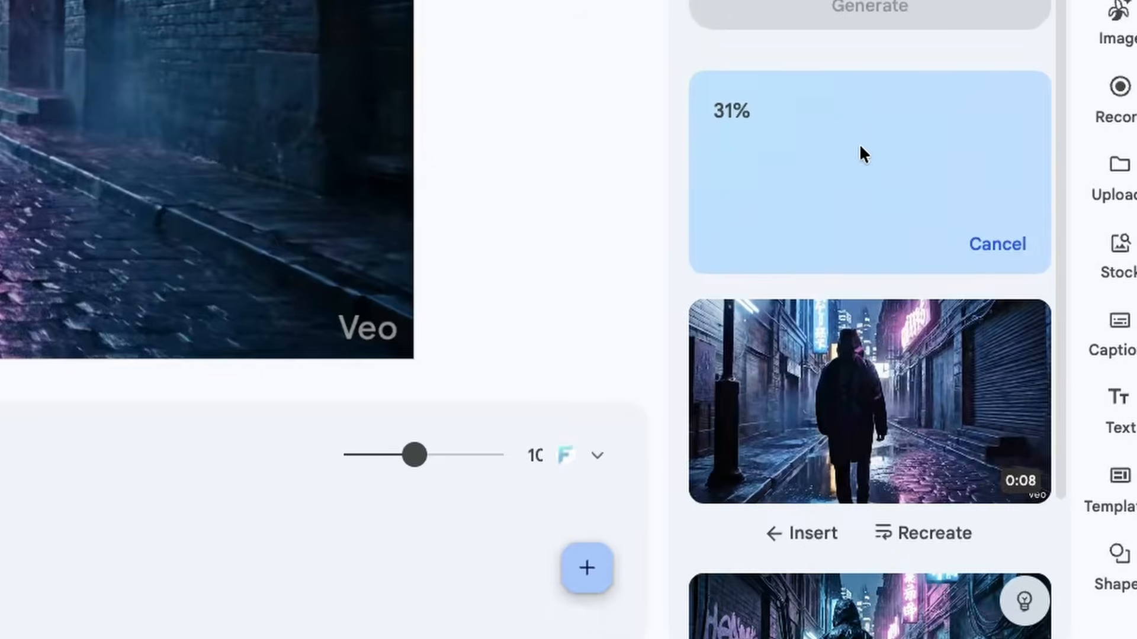
Add a new scene after the first one and insert the newly generated clip into it
mouse_move(858, 383)
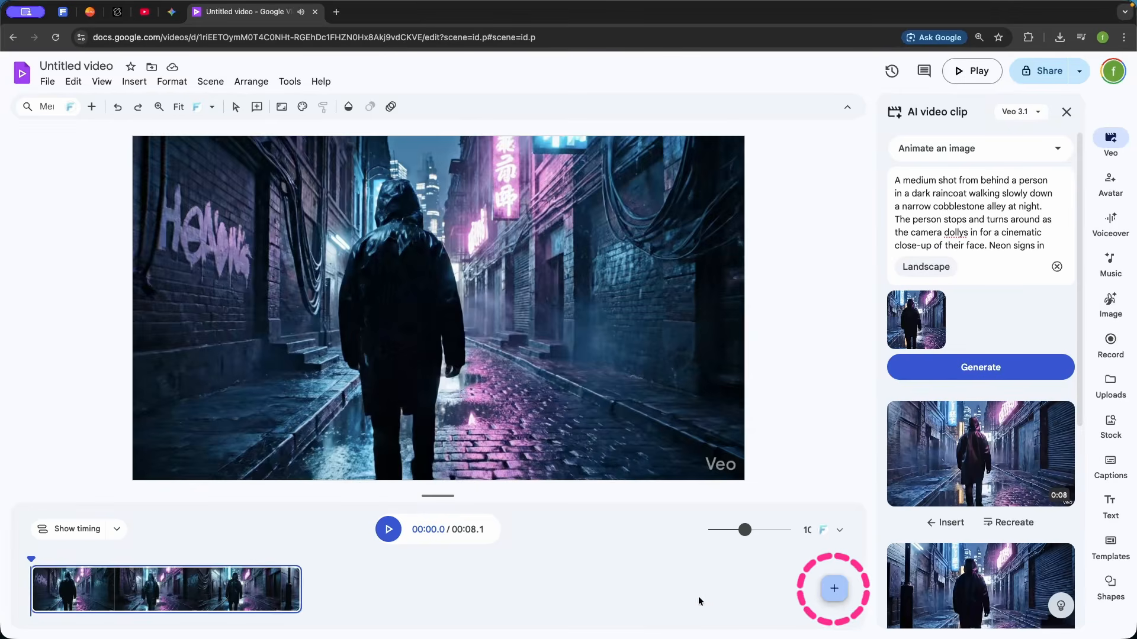
click(840, 590)
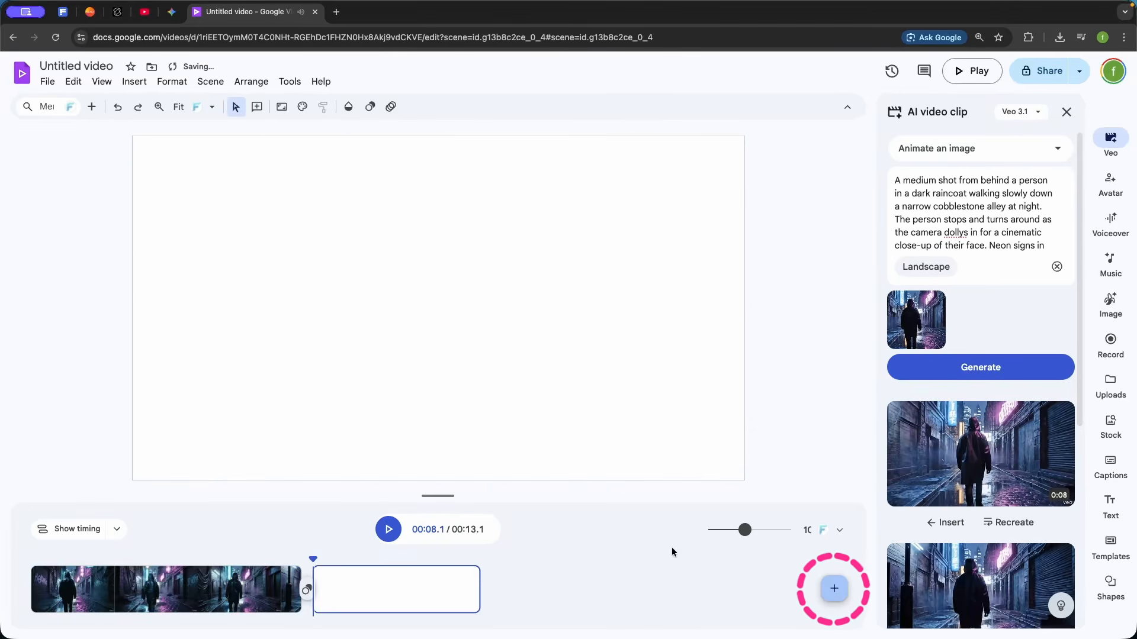
click(948, 525)
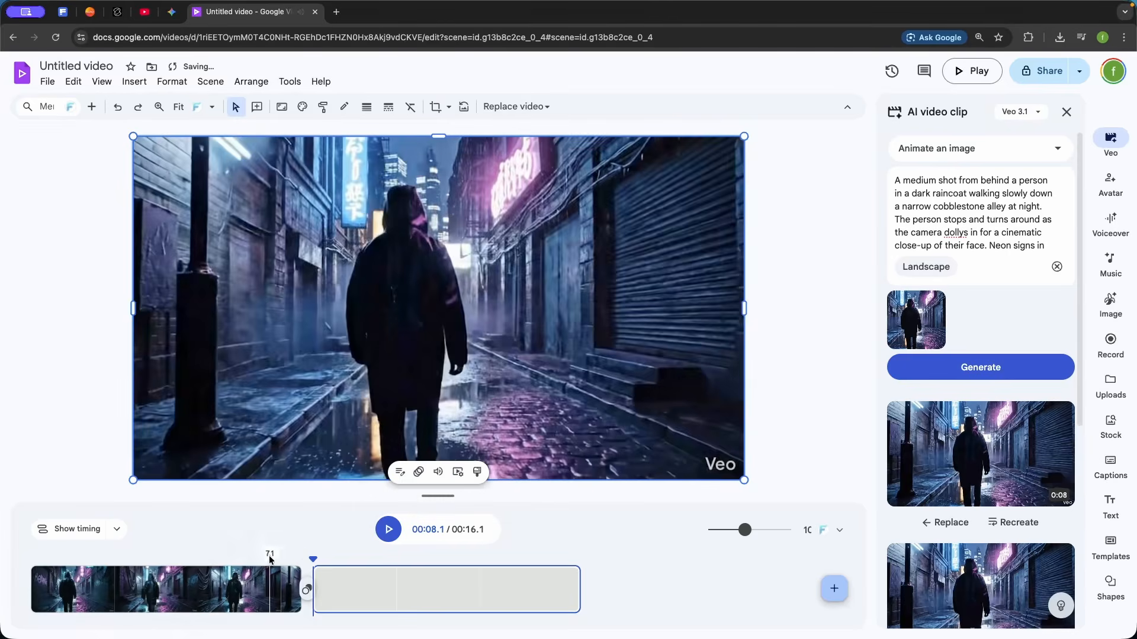
Play the cut between the two scenes, starting from 6.1 seconds
click(236, 556)
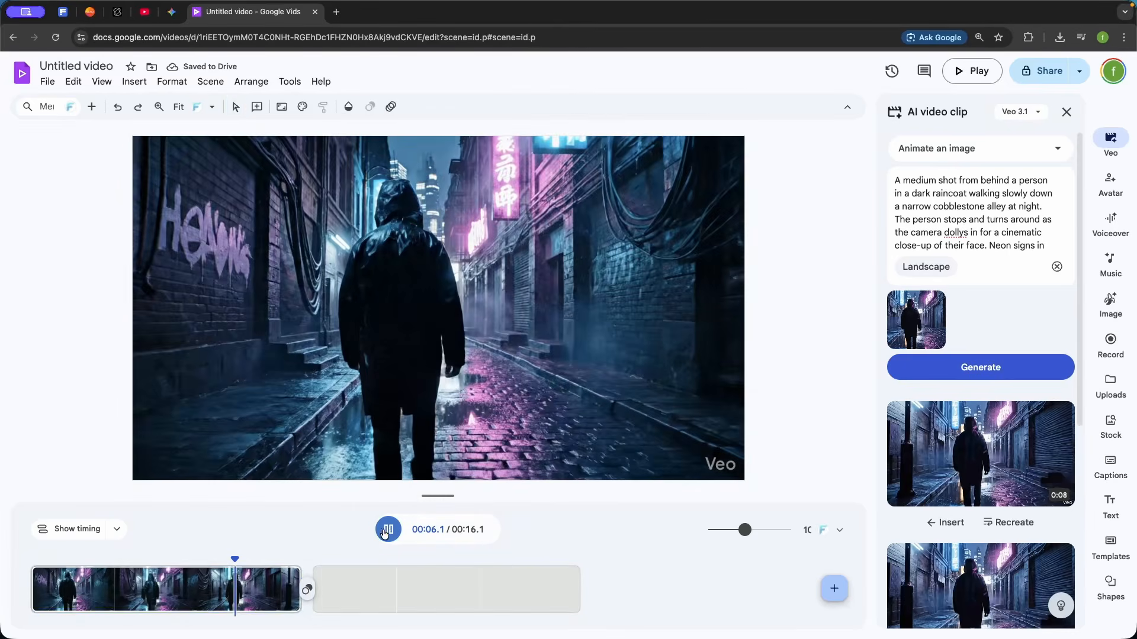
click(385, 533)
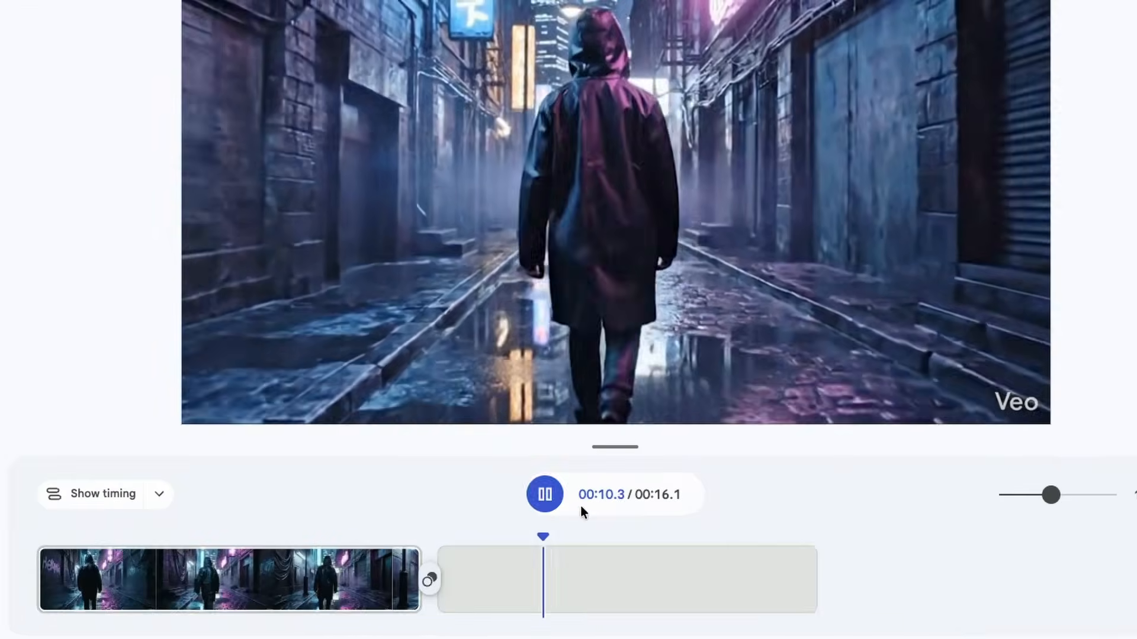
click(397, 536)
Trim the end of the first scene to 7.8 seconds and add a Flicker transition between the two scenes
click(296, 573)
drag(415, 555, 404, 556)
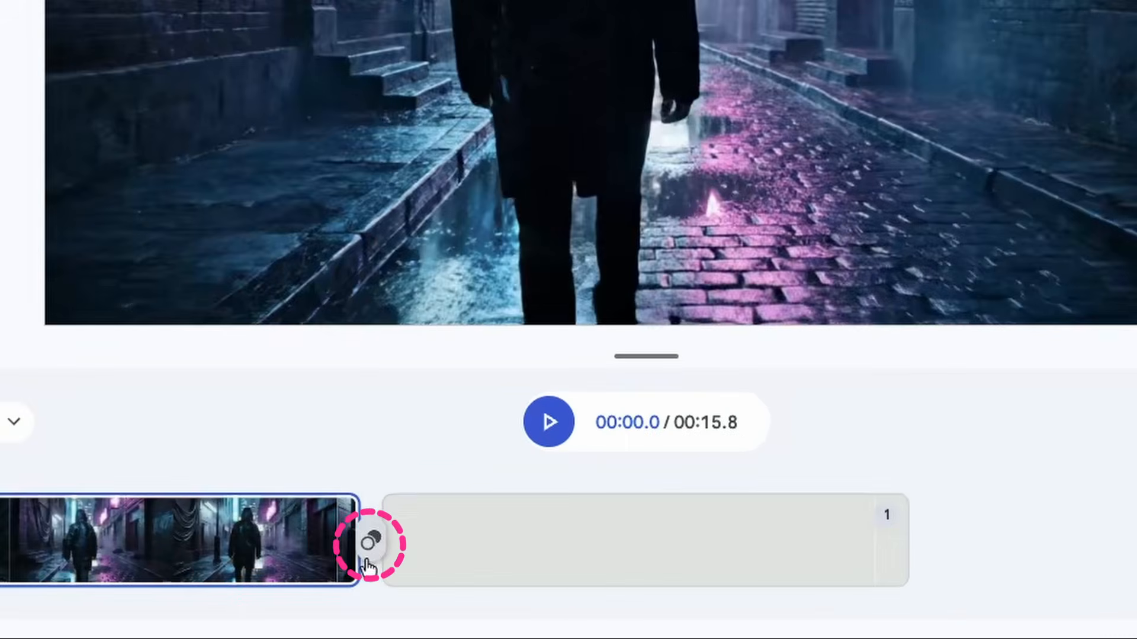
click(370, 547)
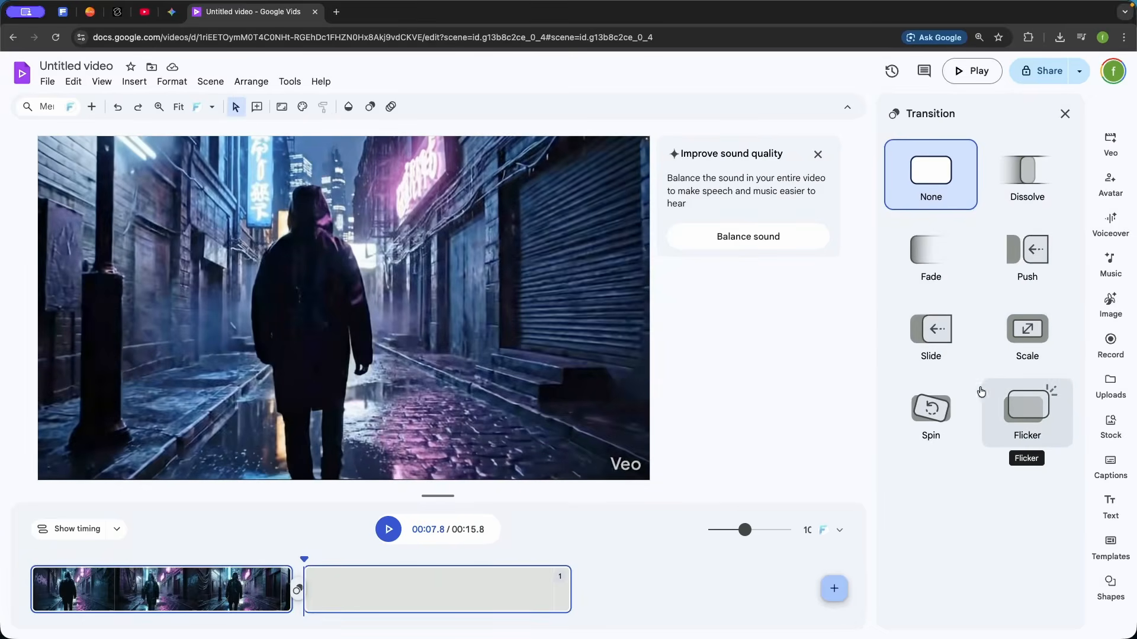
click(1027, 413)
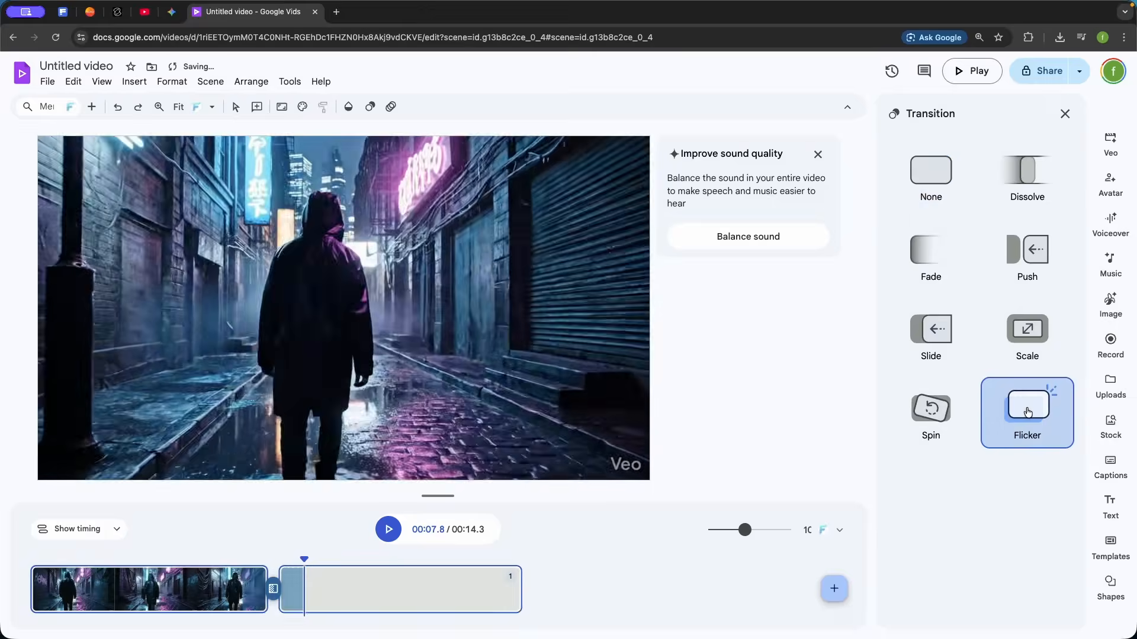
Play back the Flicker transition between the scenes, starting from 5.7 seconds
click(236, 589)
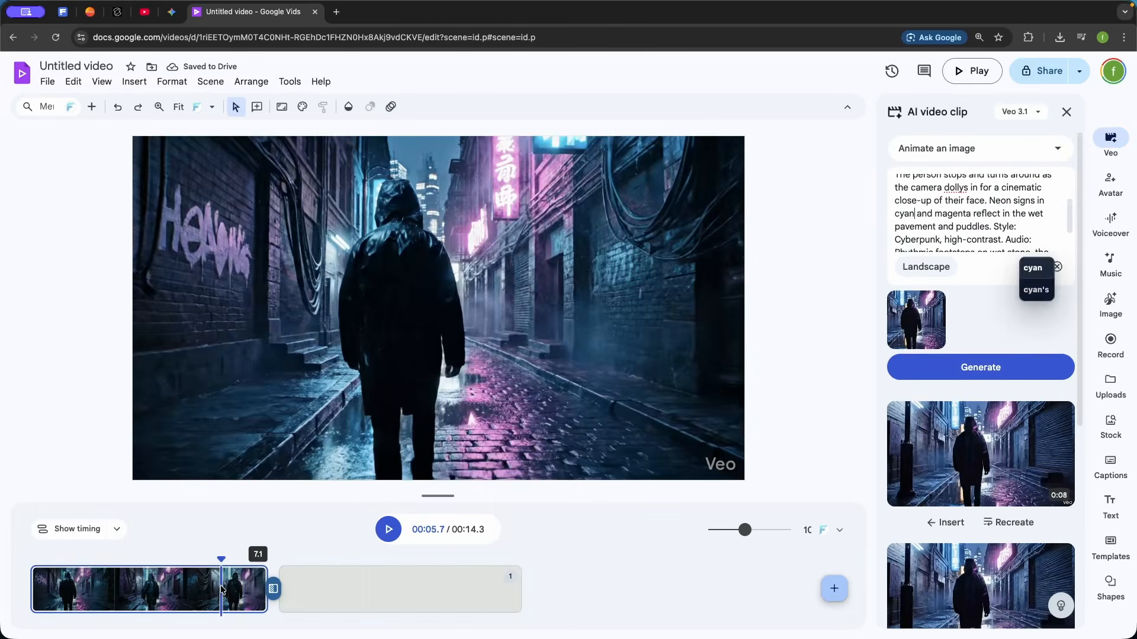
click(382, 533)
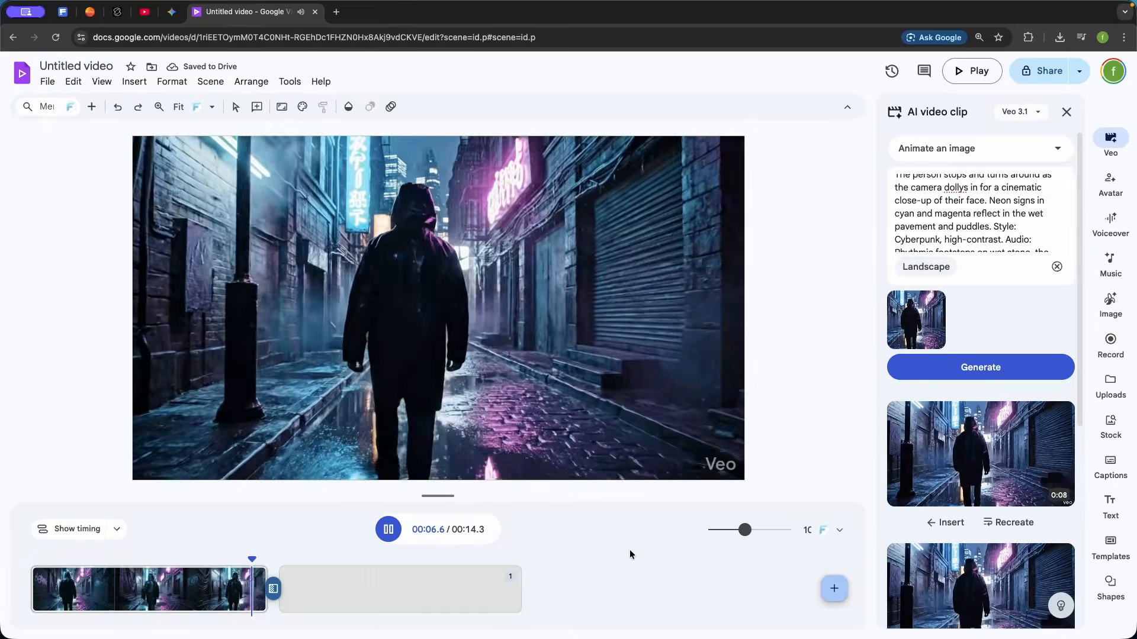
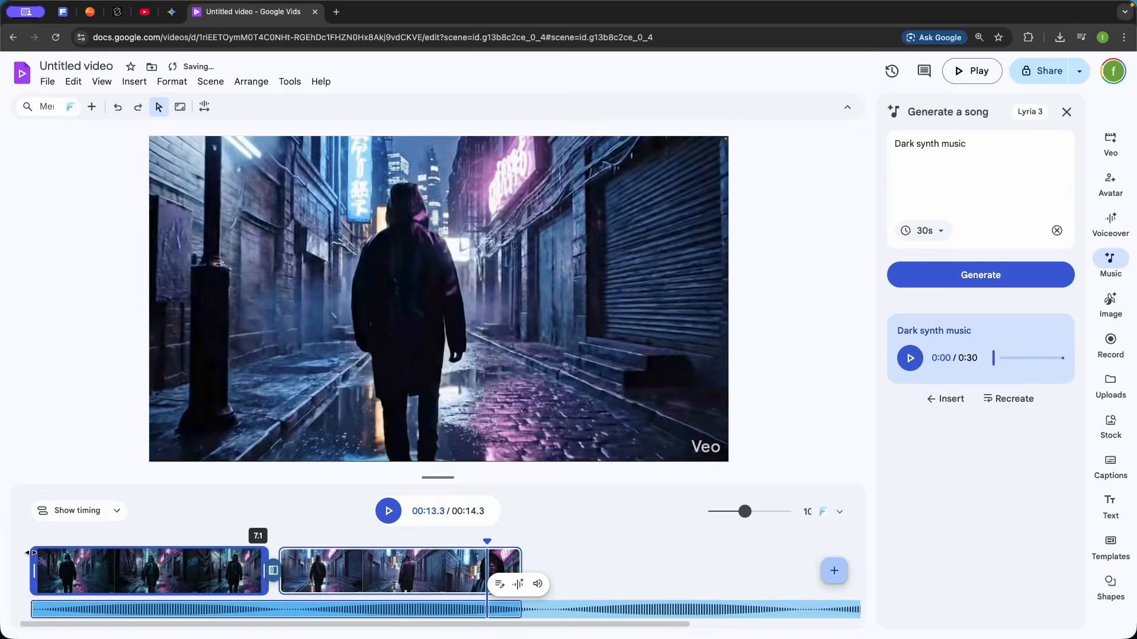
Play back the video through both scenes with the dark synth music track
click(388, 512)
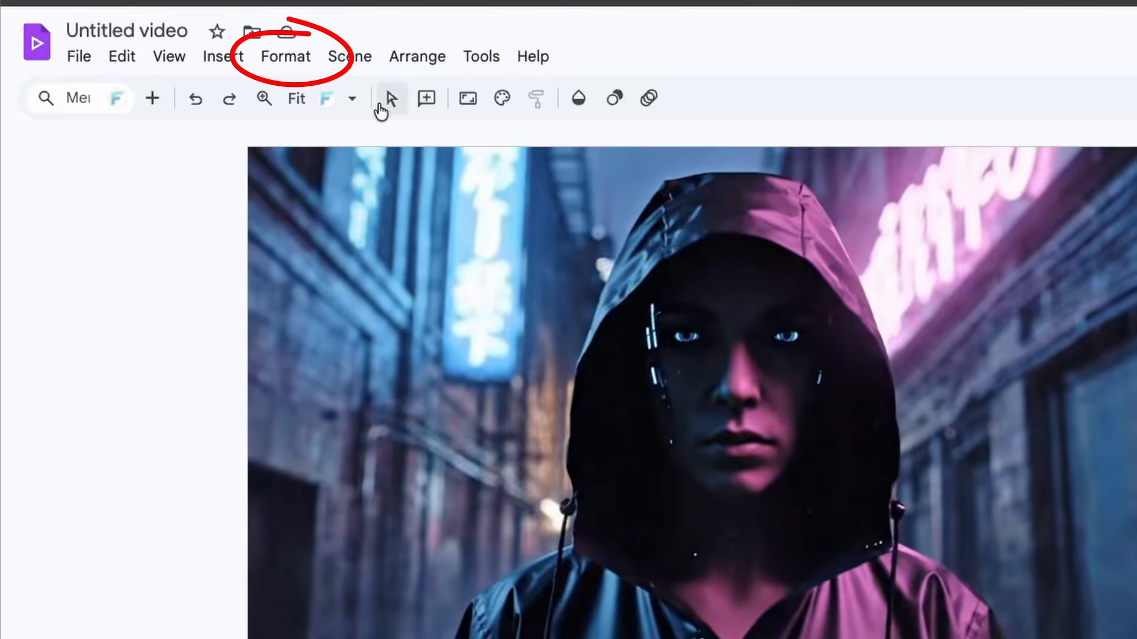
click(303, 59)
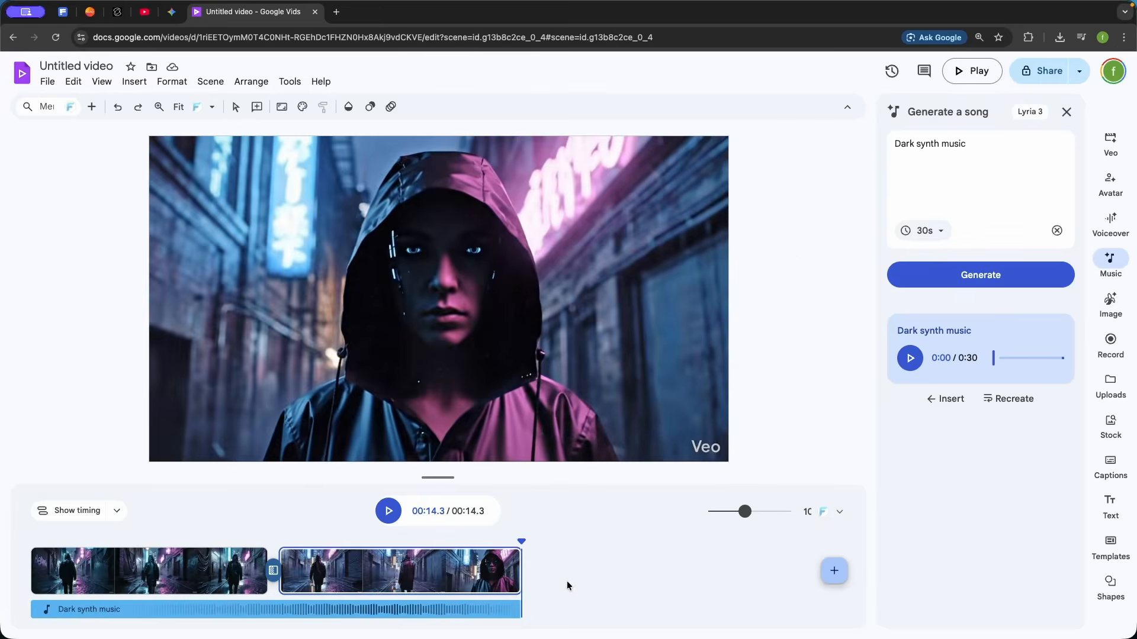
Mute the video audio of Scene 1 and Scene 2 in the sound balance settings and play the result
right_click(567, 580)
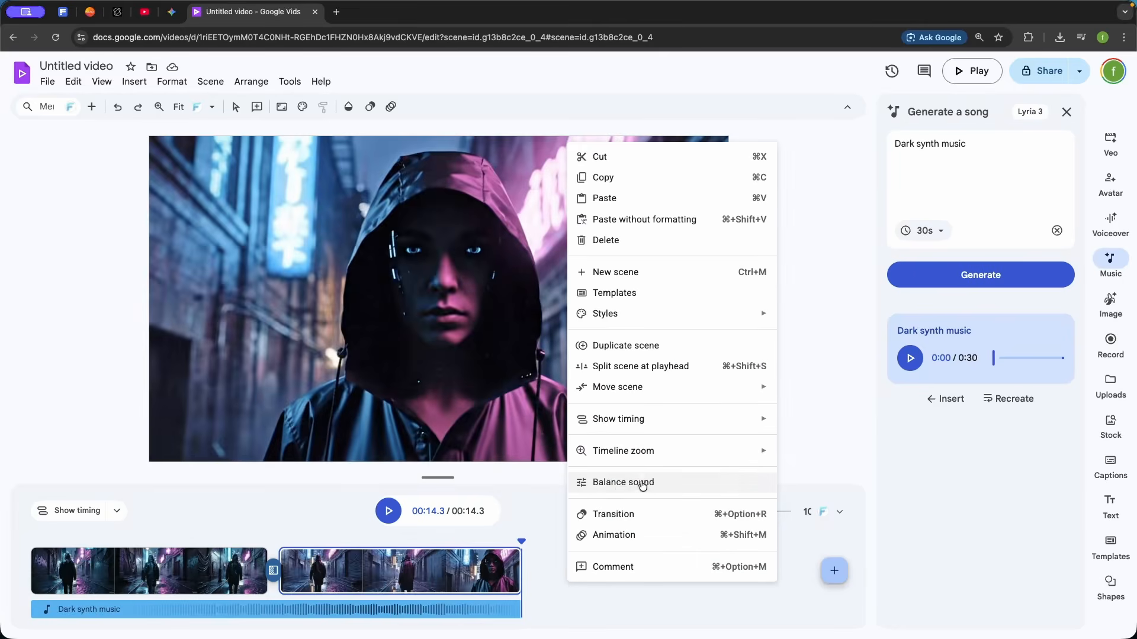
click(620, 485)
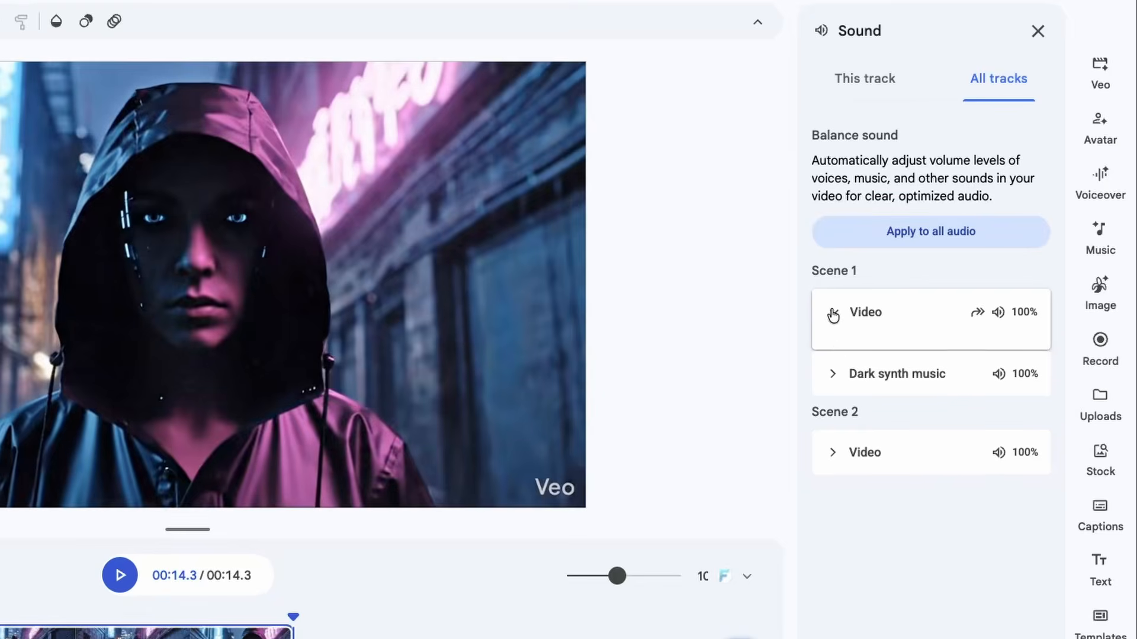
click(780, 369)
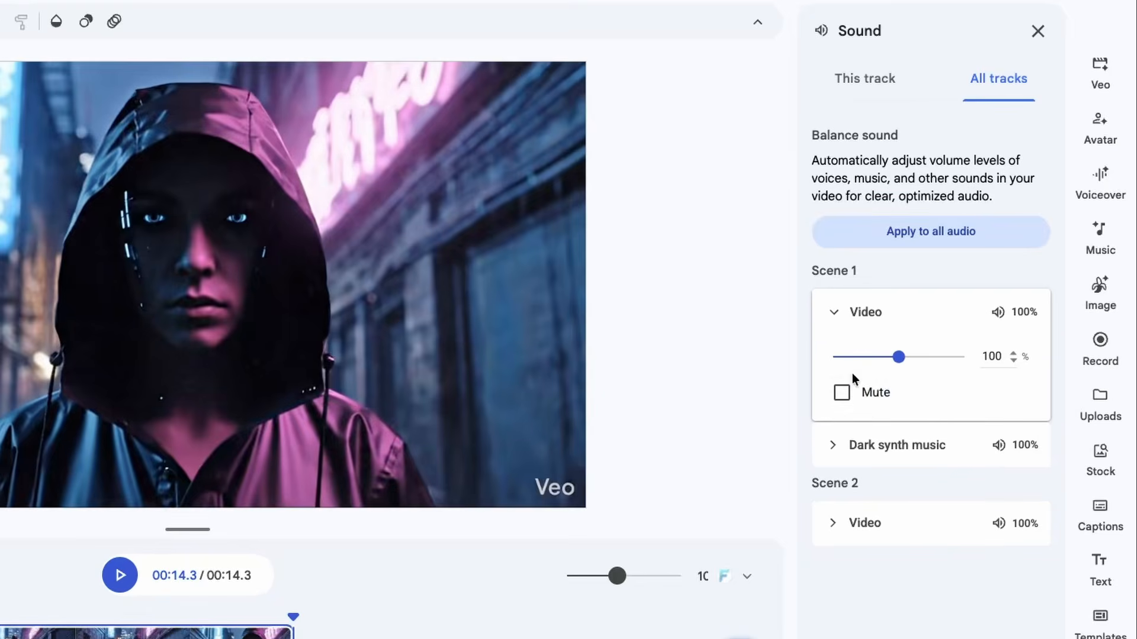
click(842, 393)
click(829, 531)
click(842, 602)
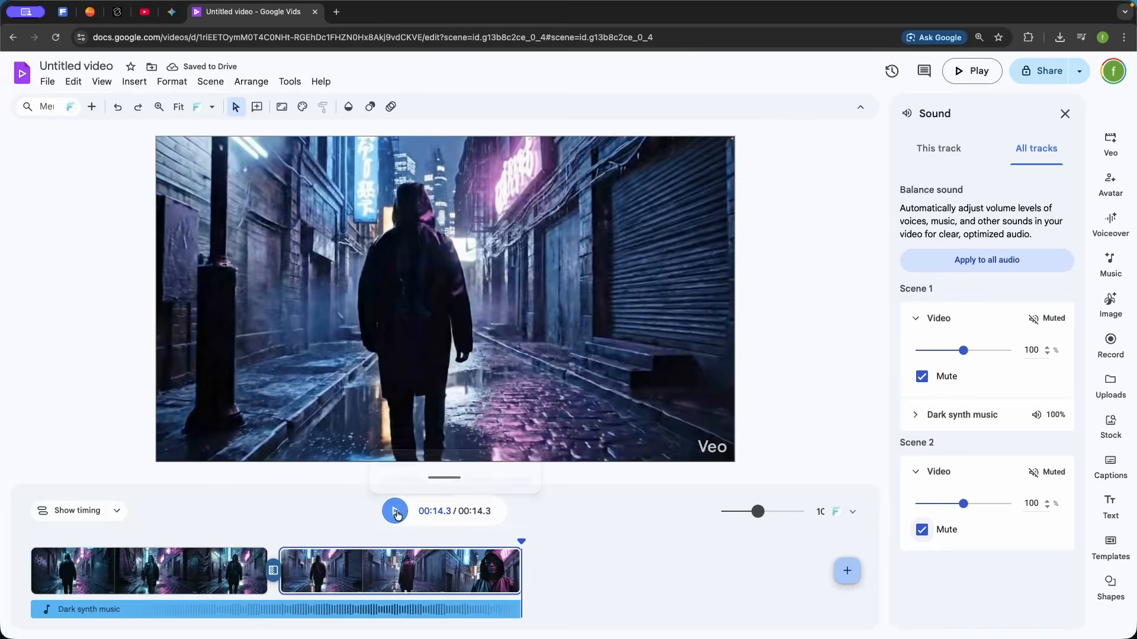
click(396, 513)
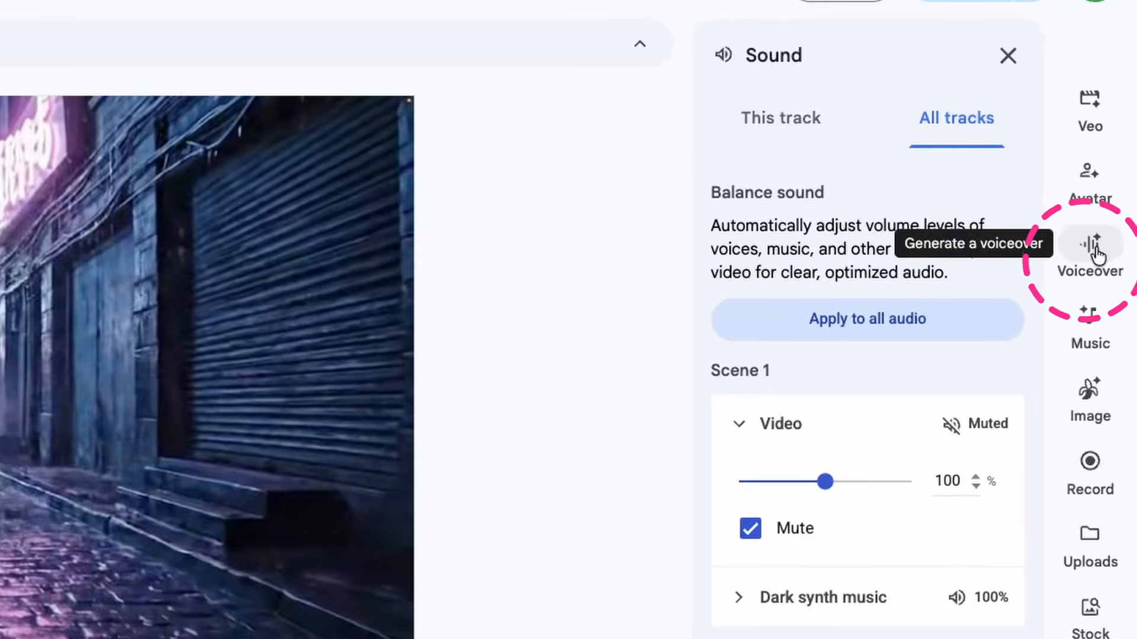
Enter the AI voiceover script "This summer.. Neon rain..Cold steel… Flashy shoes. Watch it now !!" for Scene 1
click(1095, 254)
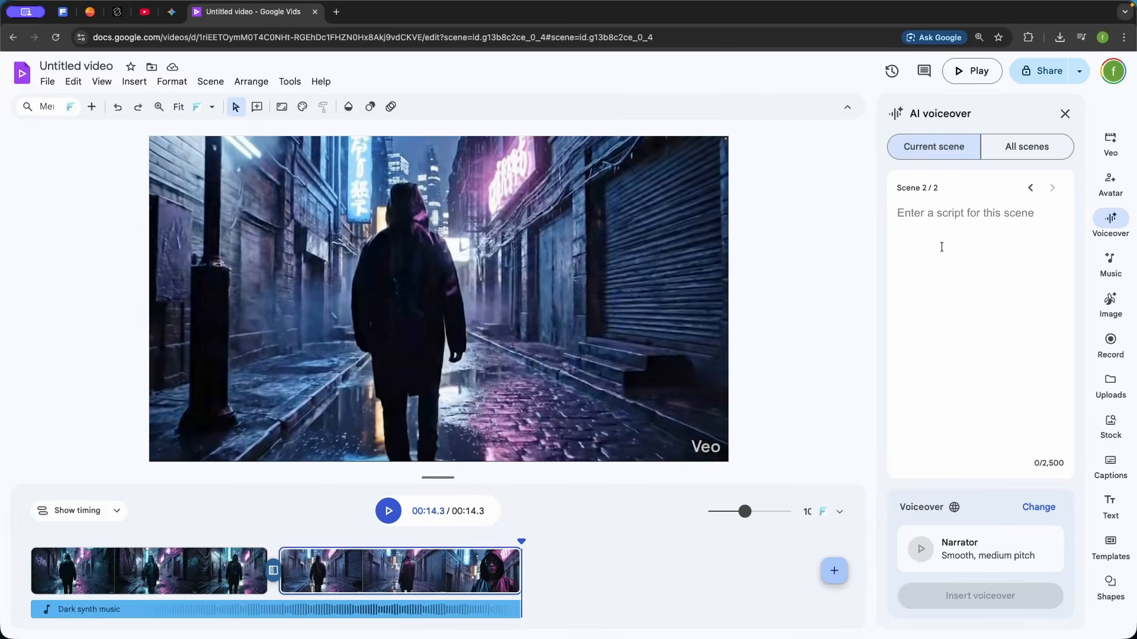
click(1019, 151)
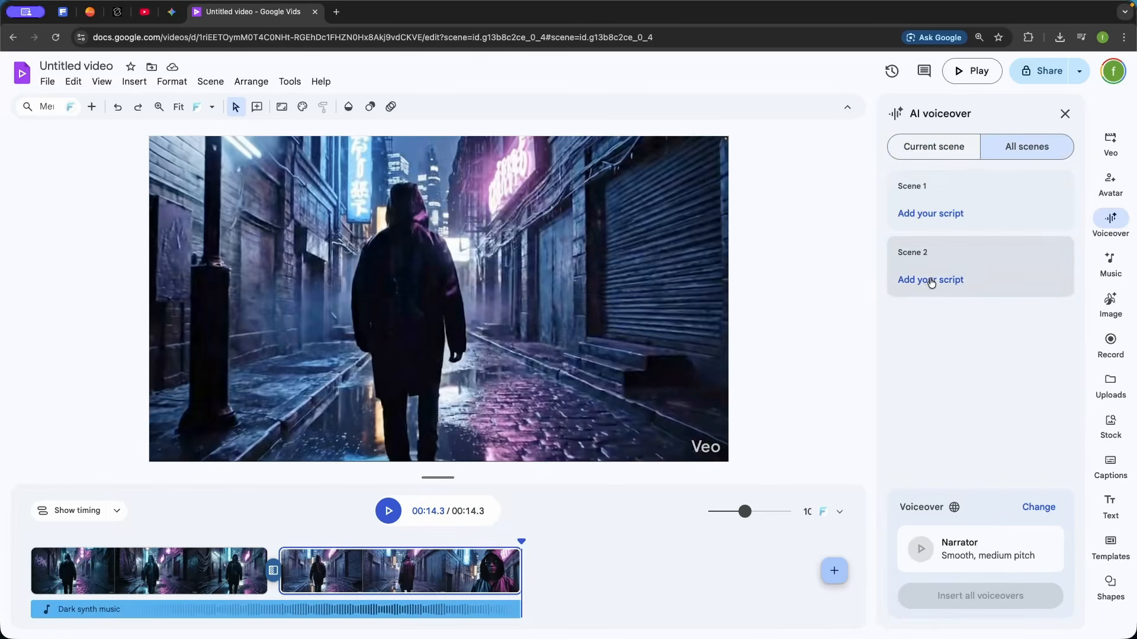
click(941, 152)
click(941, 234)
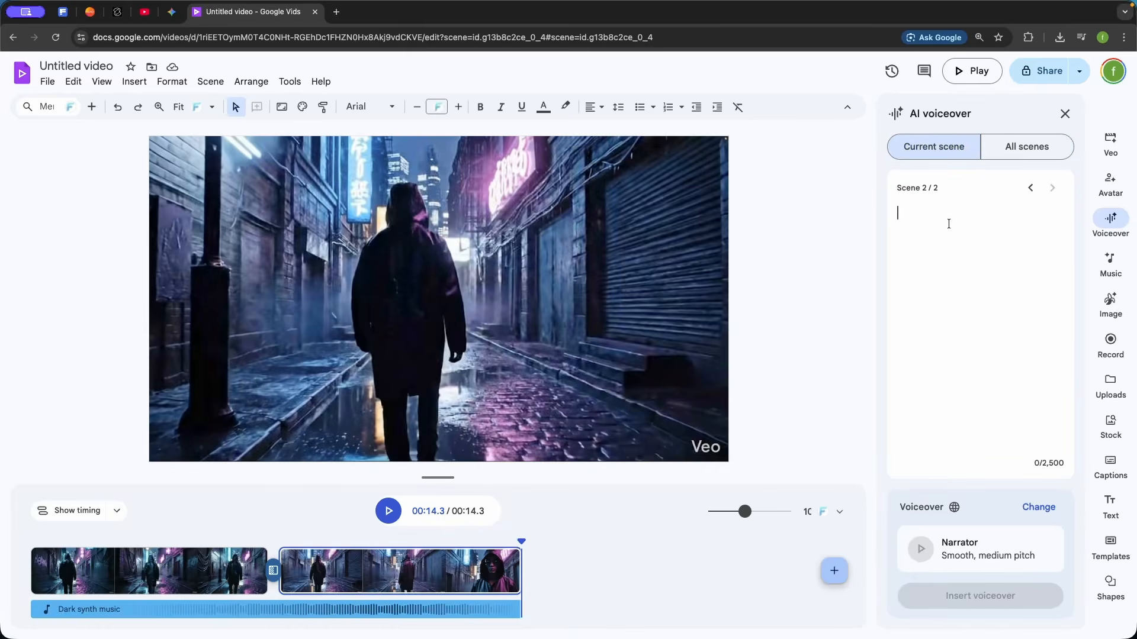
click(1030, 188)
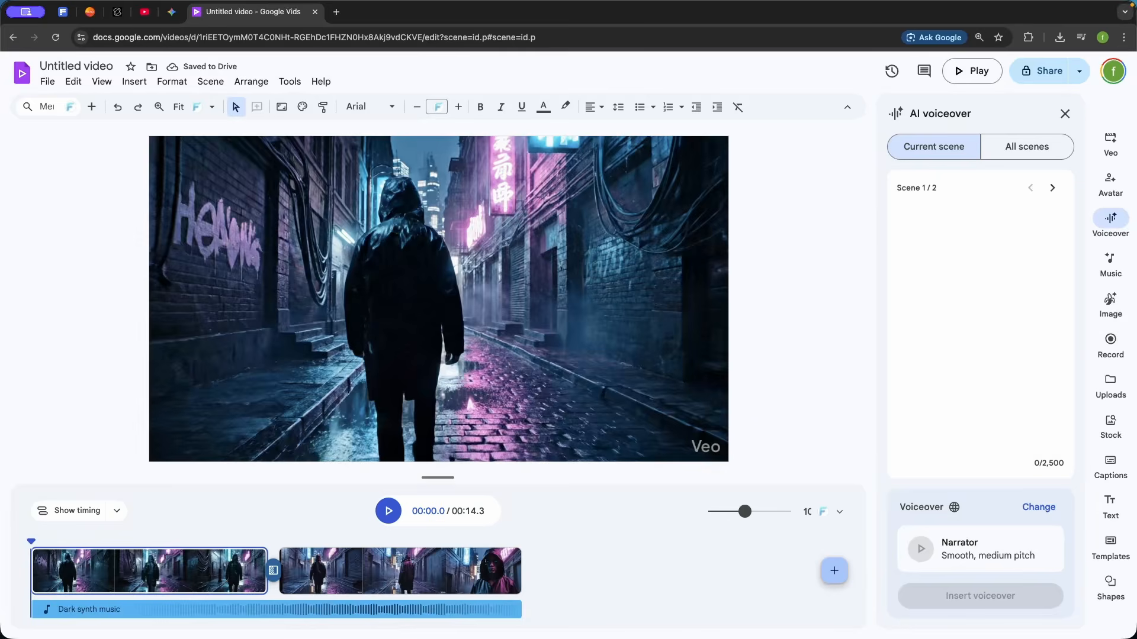
text(This summer.. Neon rain..Cold steel… Flashy shoes. Watch it now !!)
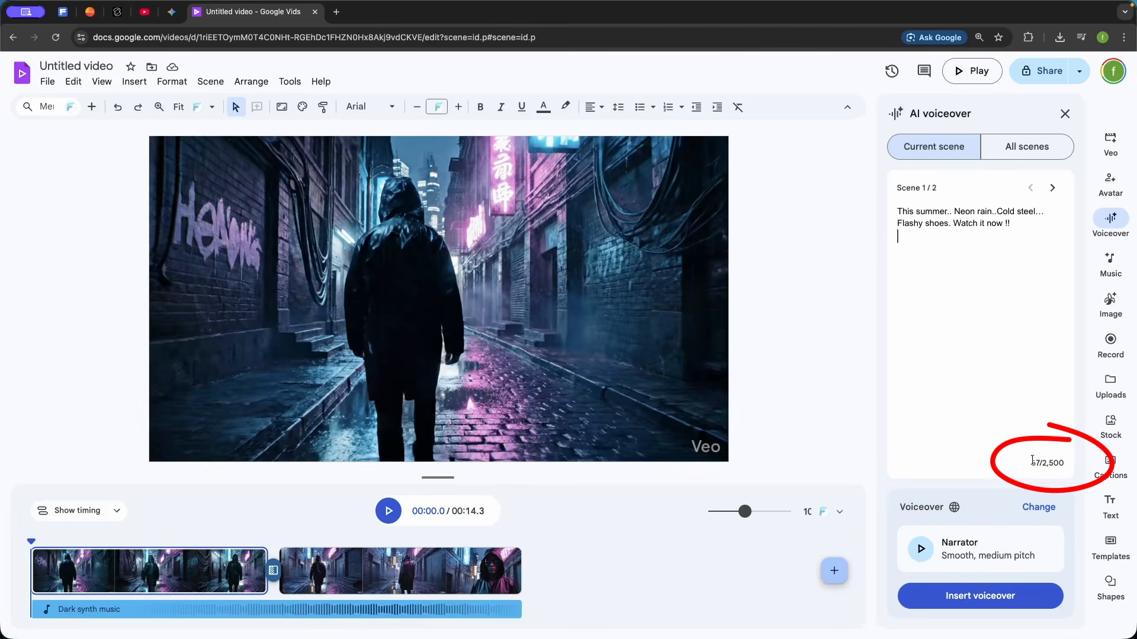
Preview the available voices, choose Persuader, and insert the voiceover into Scene 1
click(925, 552)
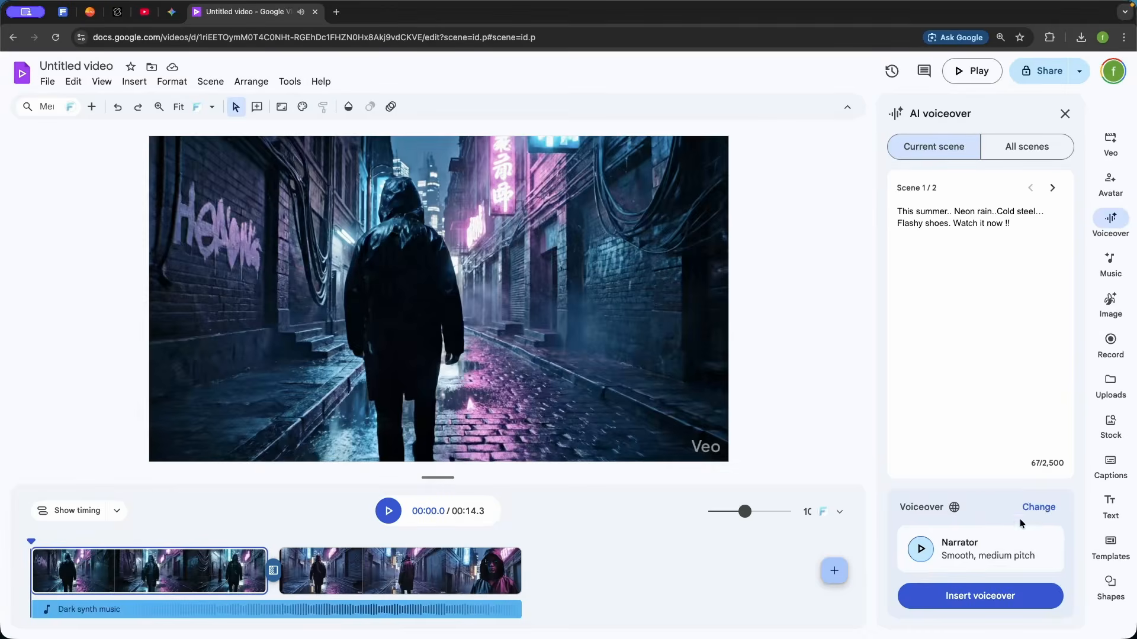
click(1038, 507)
scroll(519, 400, down, 3)
scroll(506, 402, up, 3)
scroll(515, 367, down, 1)
scroll(514, 372, down, 1)
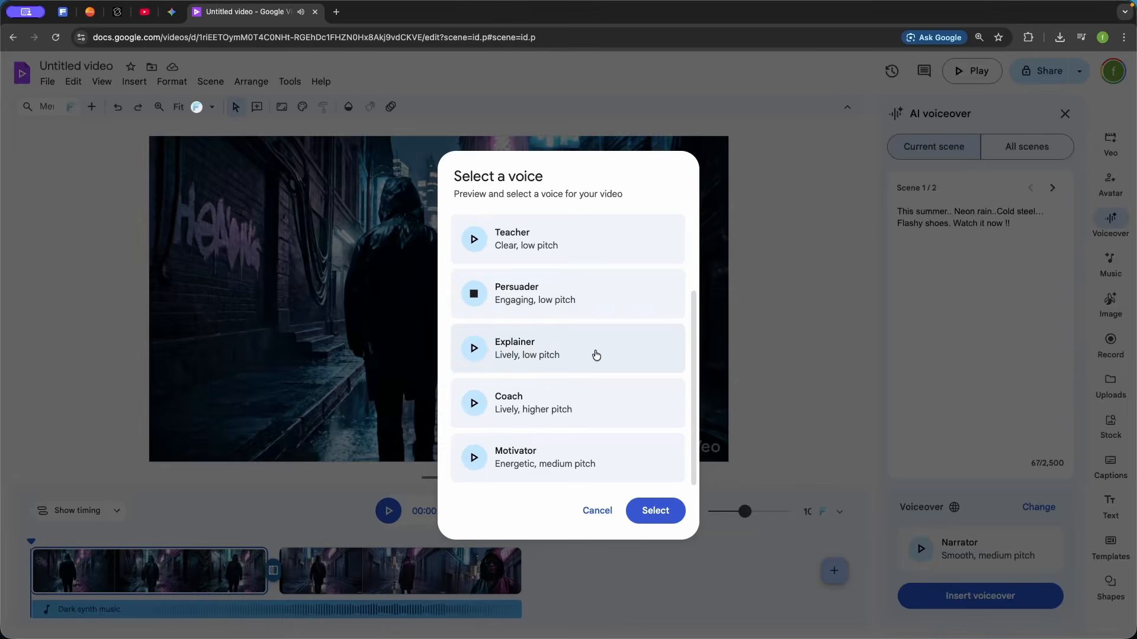
scroll(592, 325, up, 3)
scroll(568, 317, down, 2)
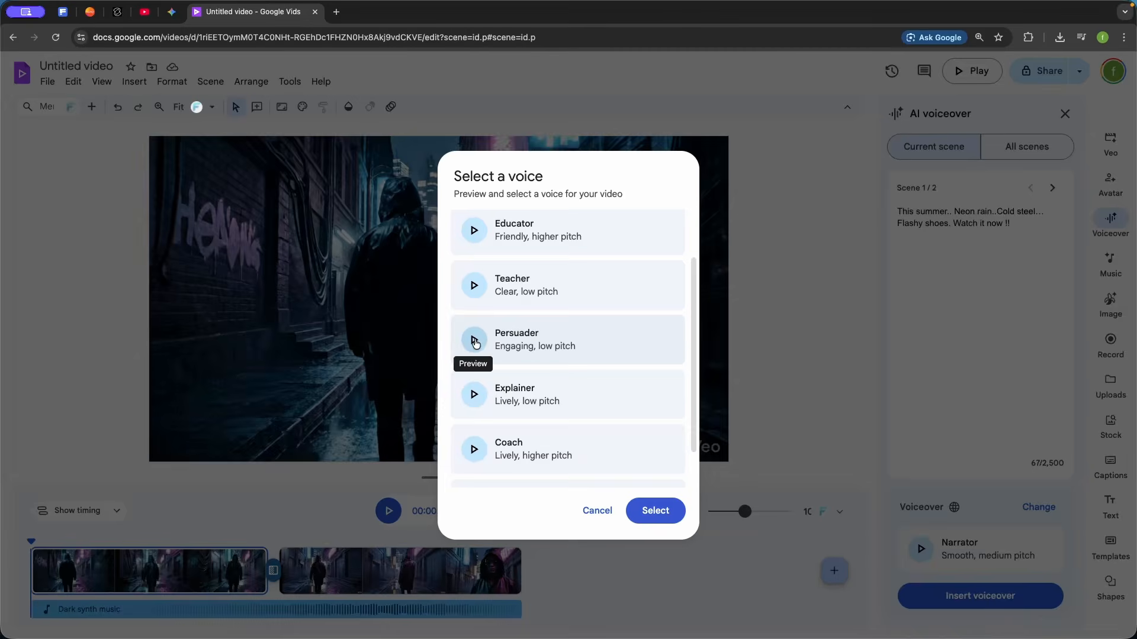
click(476, 343)
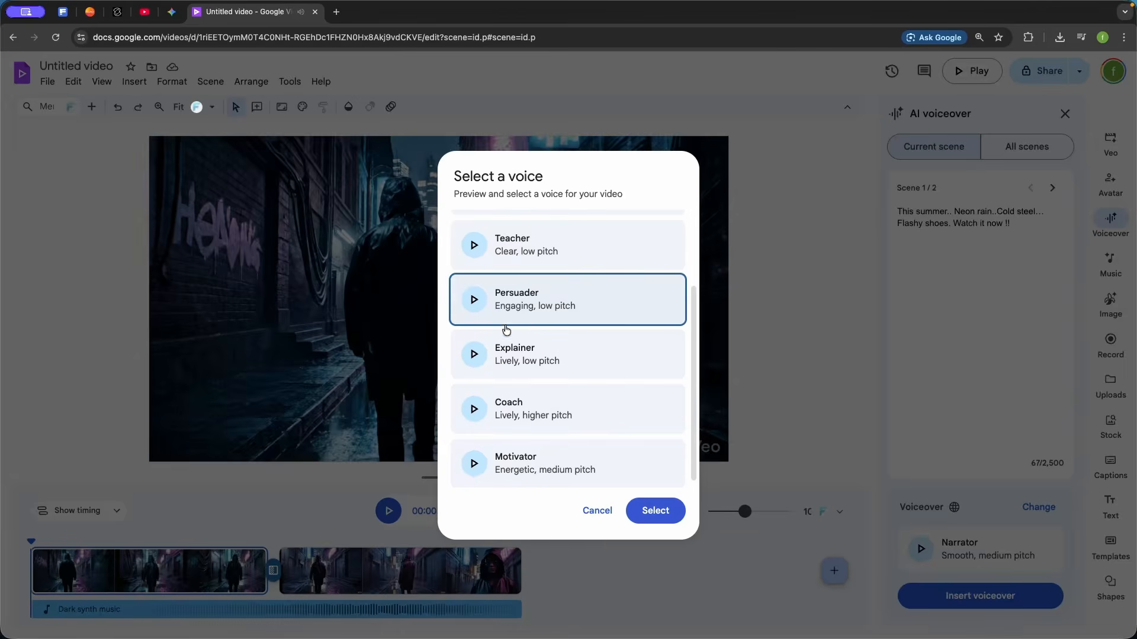
click(672, 506)
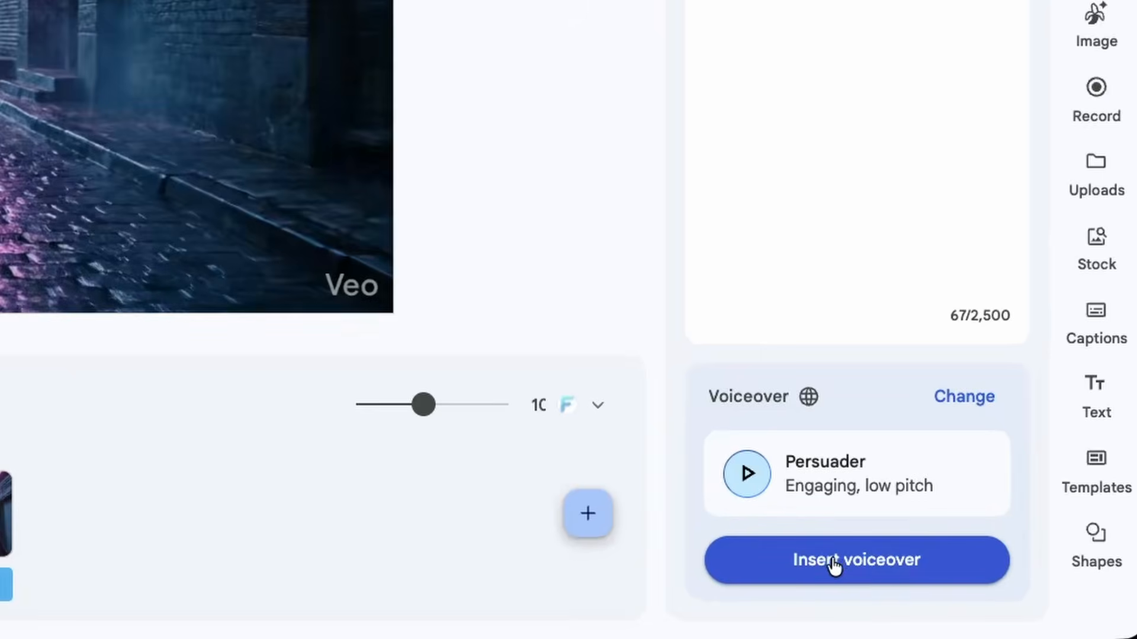
click(833, 560)
Balance the Scene 1 sound with the dark synth music at 75% and the voiceover at 99%, then play the mix
right_click(90, 501)
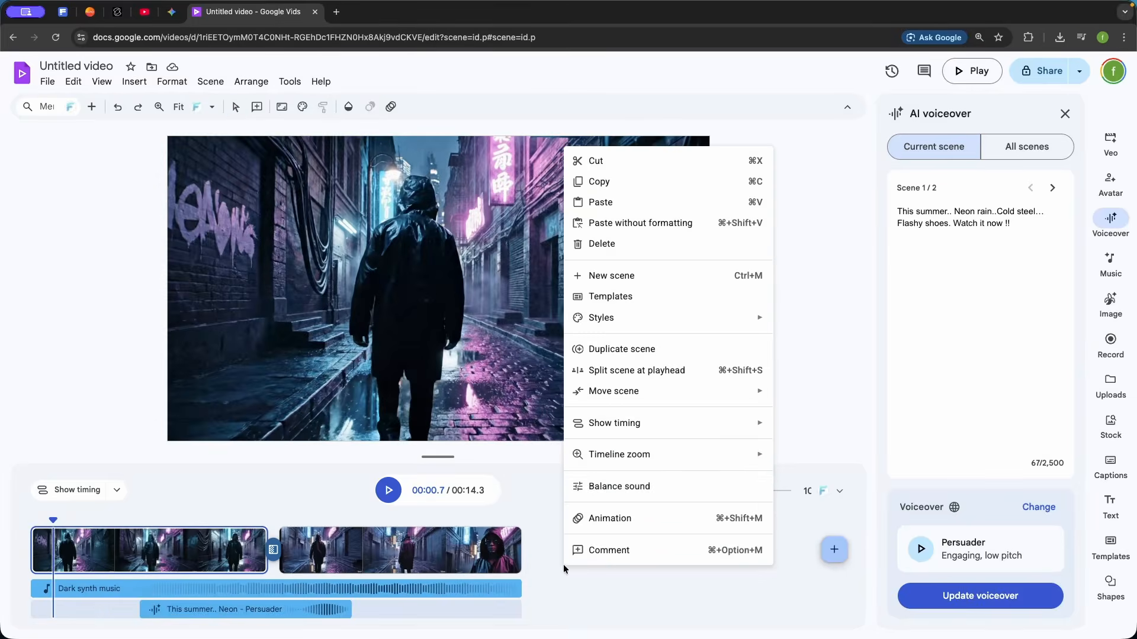
click(619, 488)
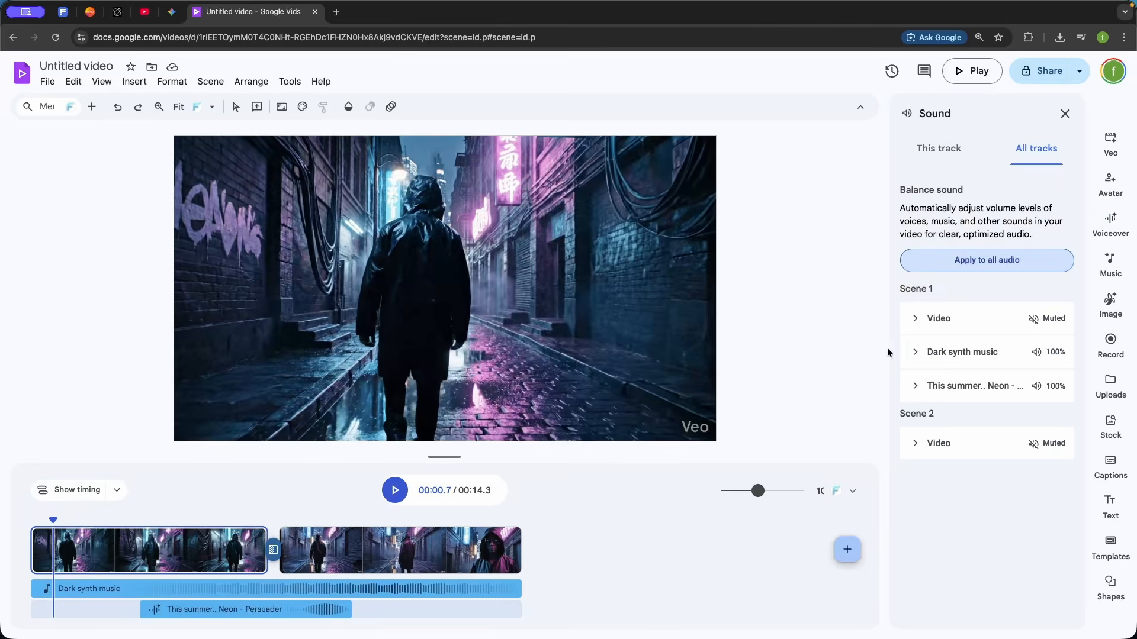
click(1056, 357)
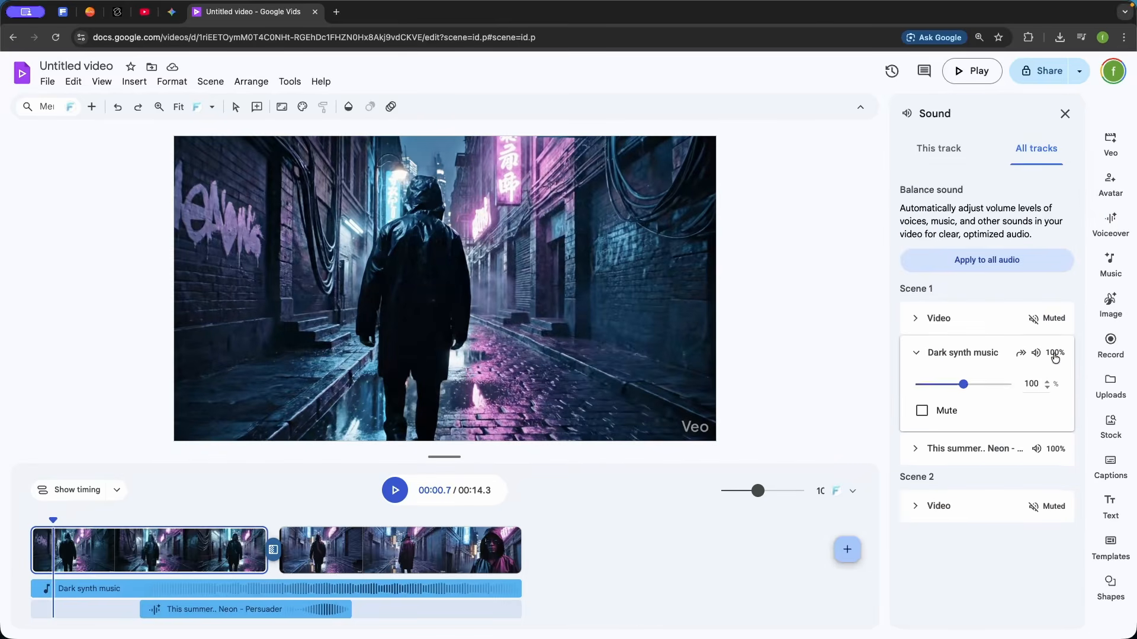
drag(957, 386, 954, 387)
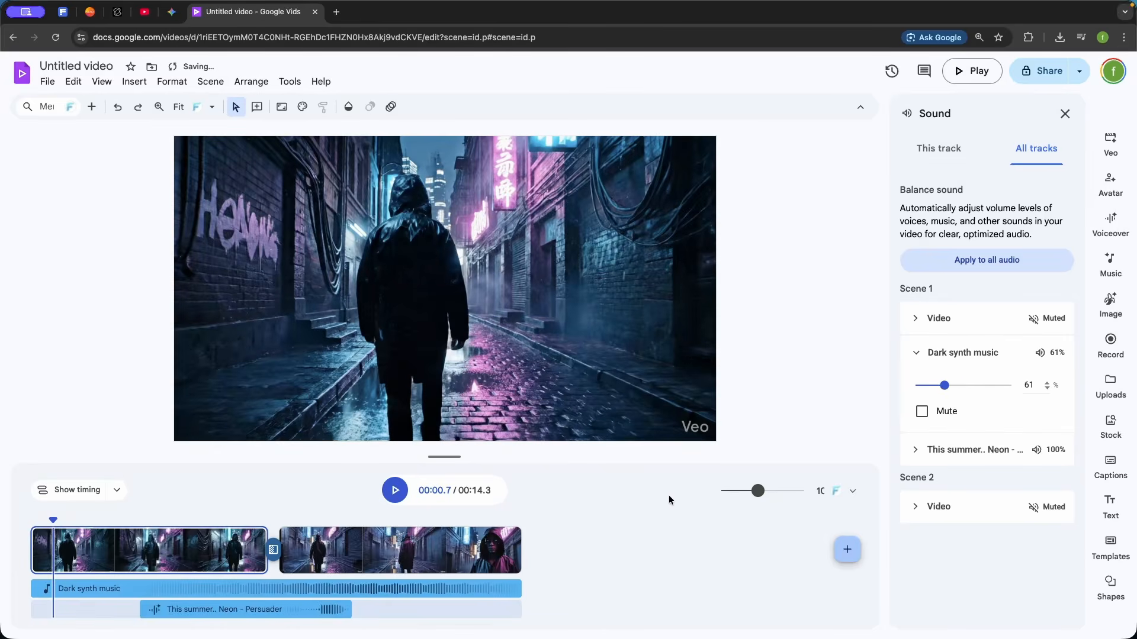
drag(972, 484, 963, 484)
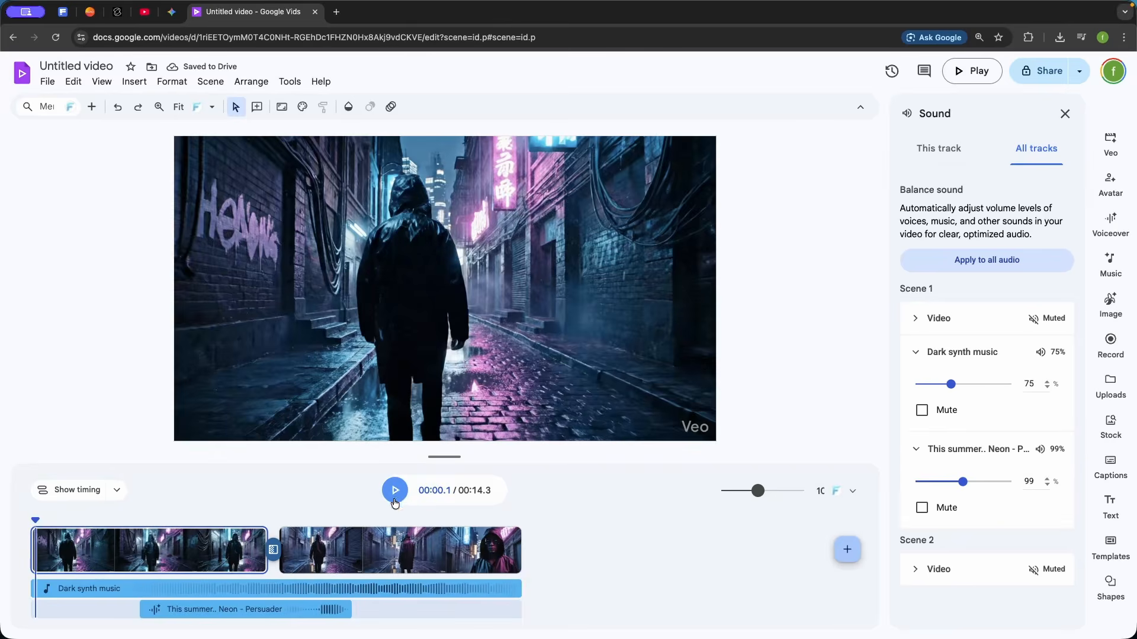
key(space)
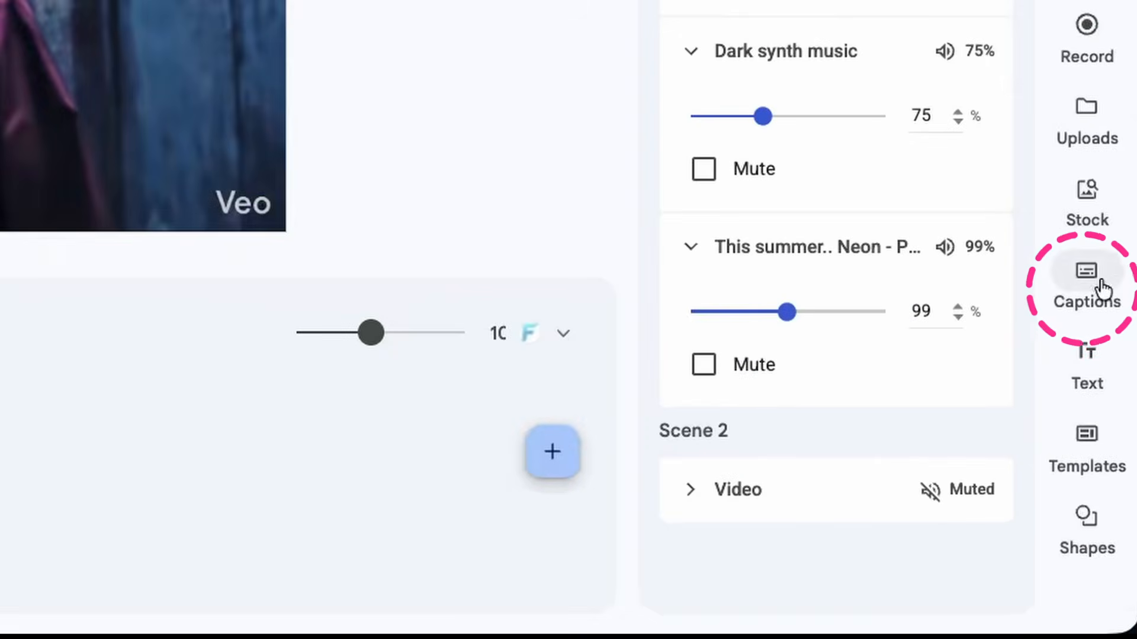
Add captions to all scenes in the black-box style with purple word emphasis and play them back from 2.2 seconds
click(1104, 289)
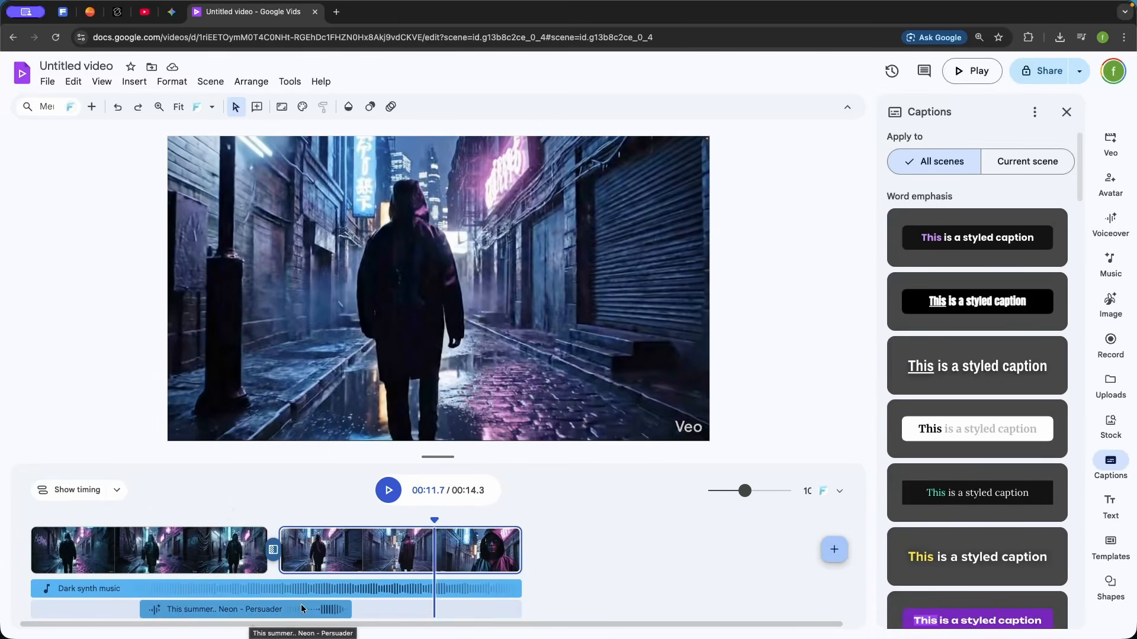
click(953, 242)
click(232, 551)
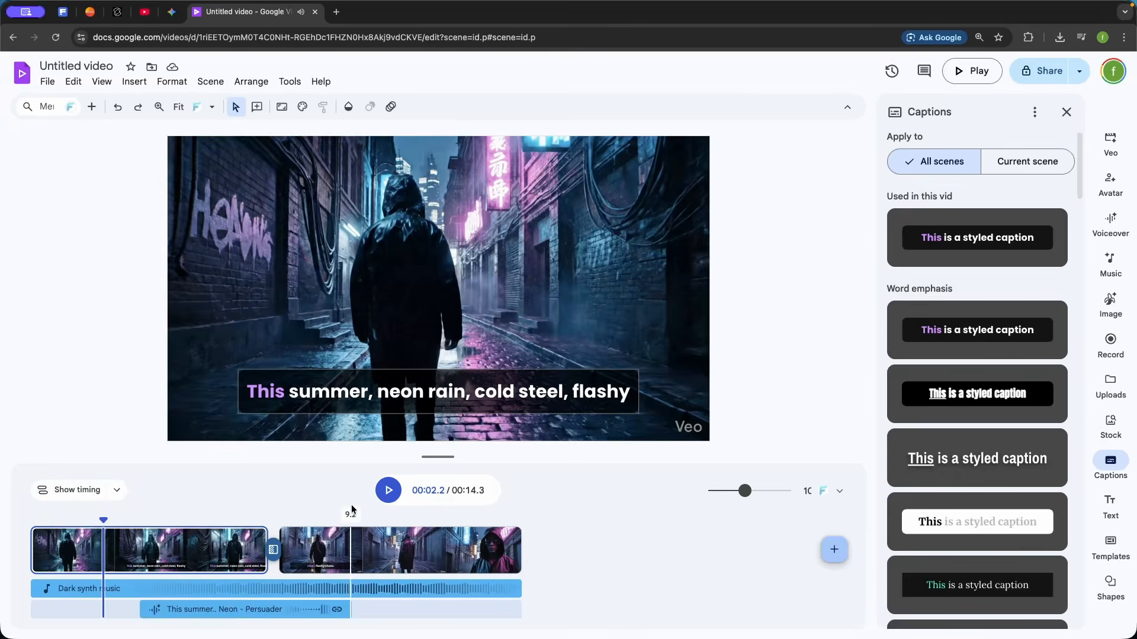
click(387, 493)
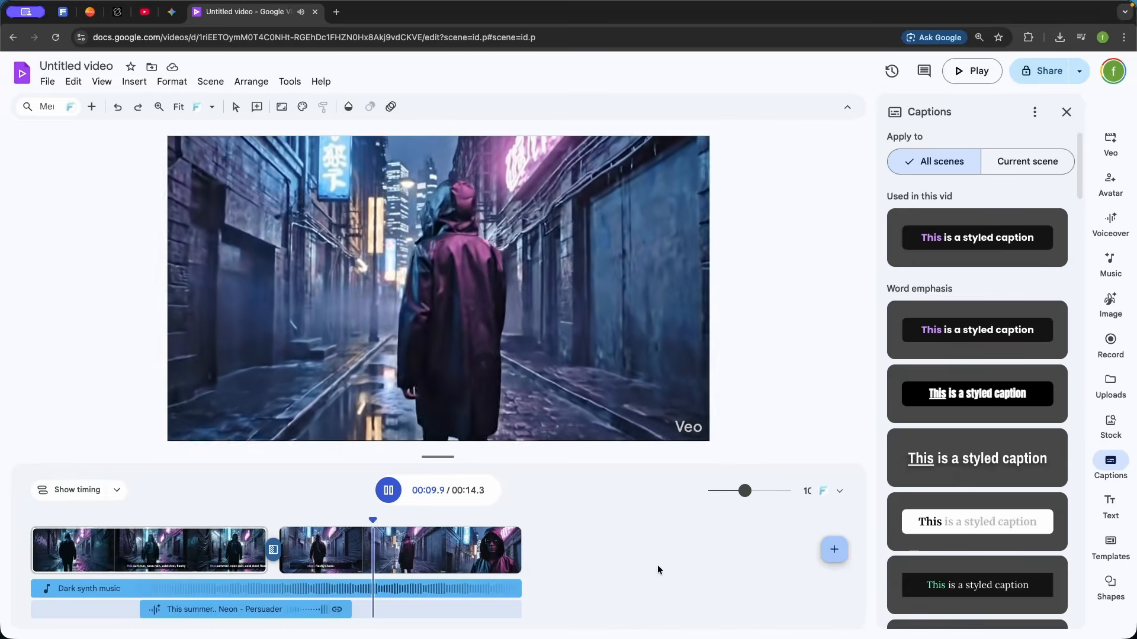
click(387, 493)
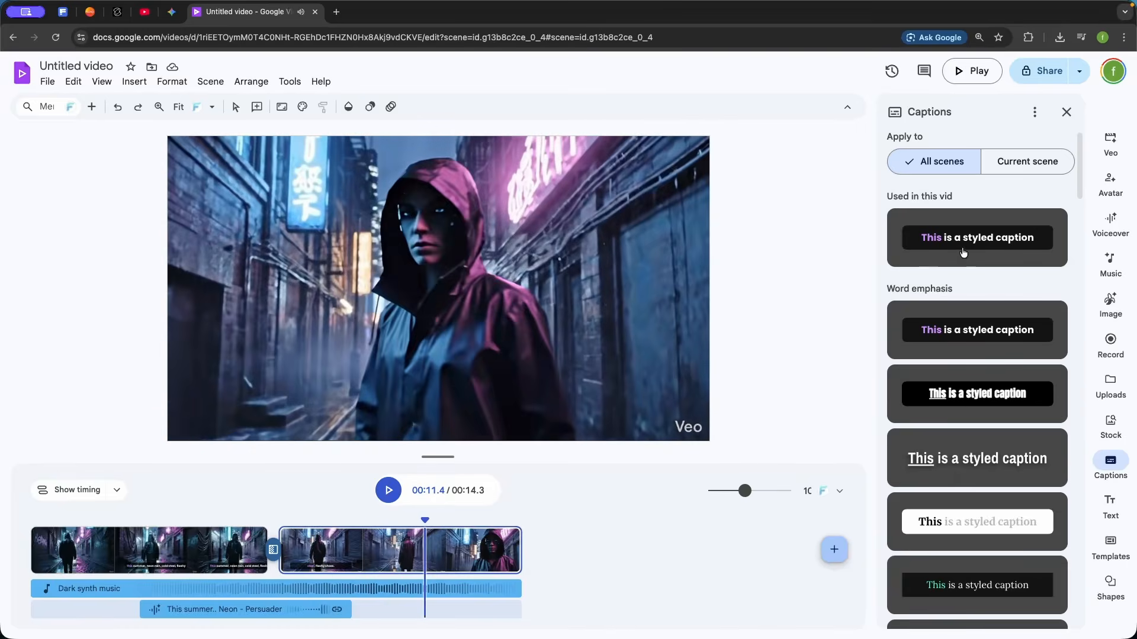
Switch the captions to the white italic serif style with underlined word emphasis and play them back from 2.9 seconds
scroll(964, 253, down, 6)
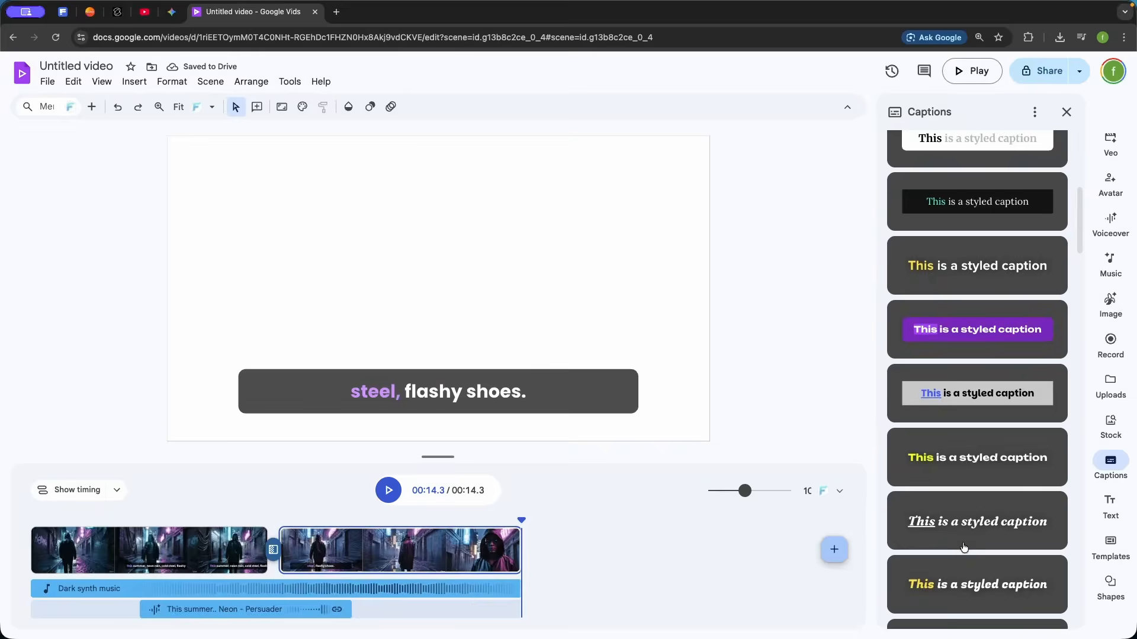
click(964, 547)
click(129, 518)
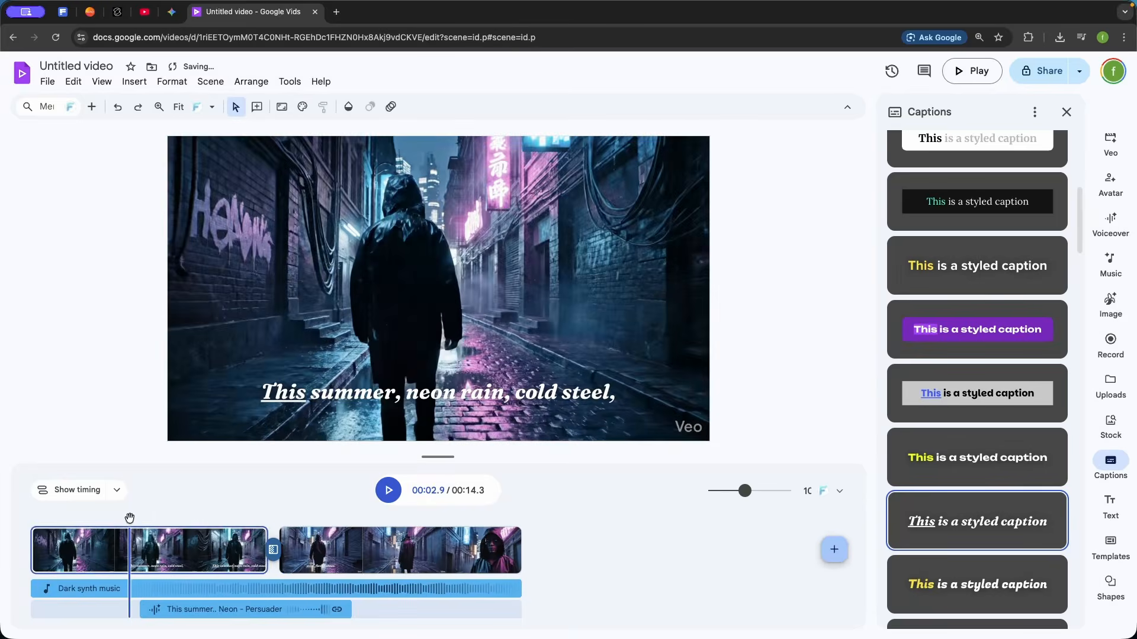
click(391, 492)
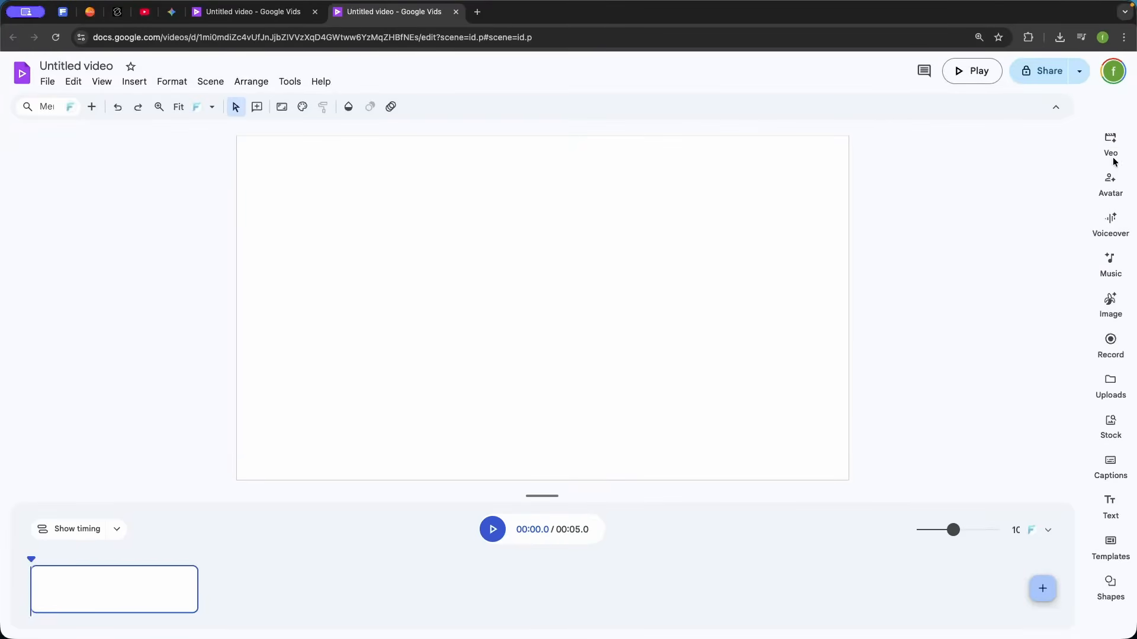
Start an AI video clip in Veo and use the preset avatar Samir as its character
click(1111, 148)
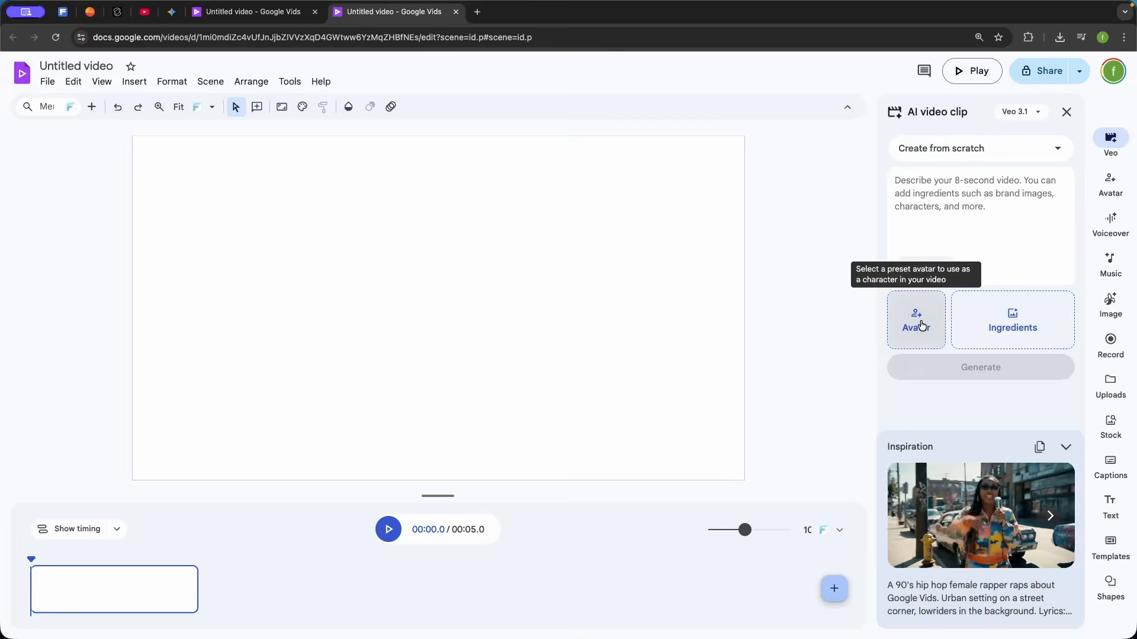
click(691, 490)
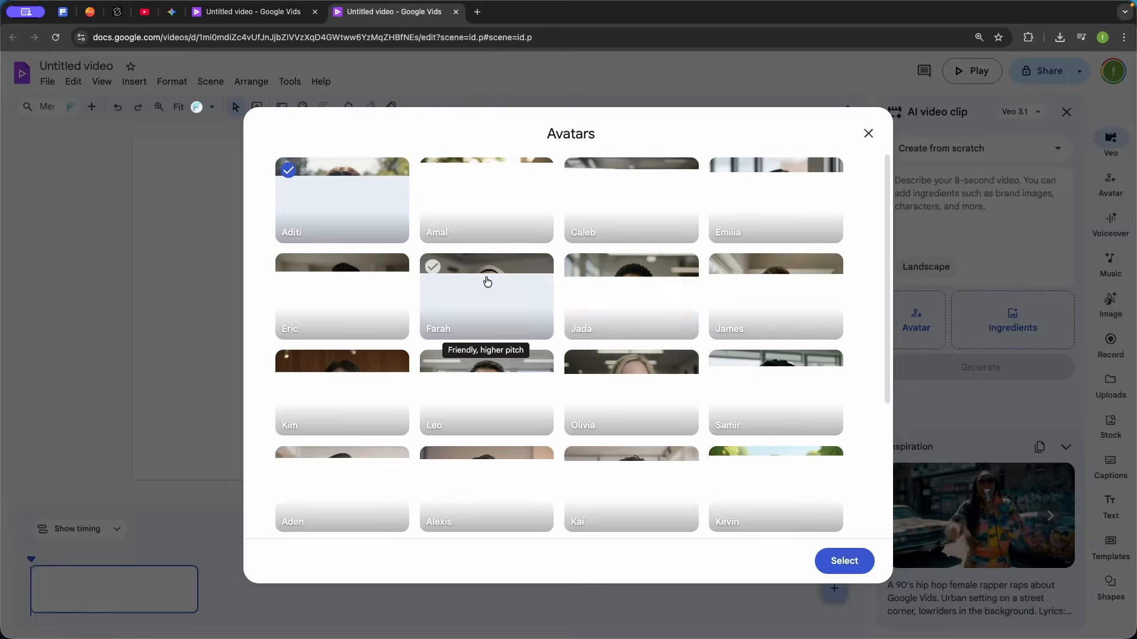
scroll(631, 332, down, 3)
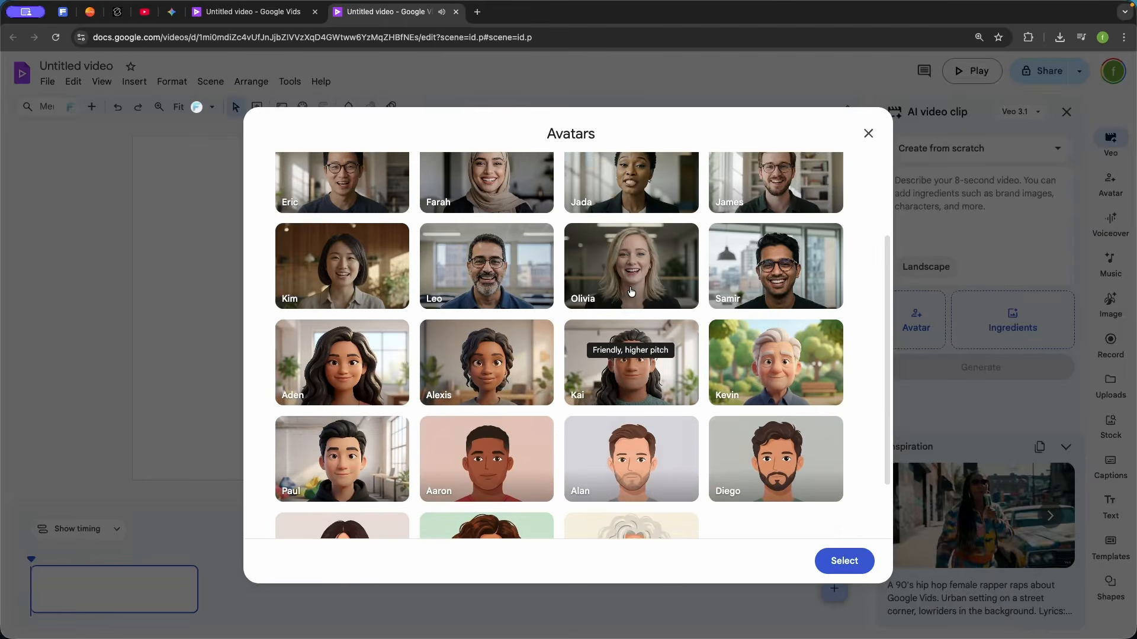
scroll(631, 291, up, 3)
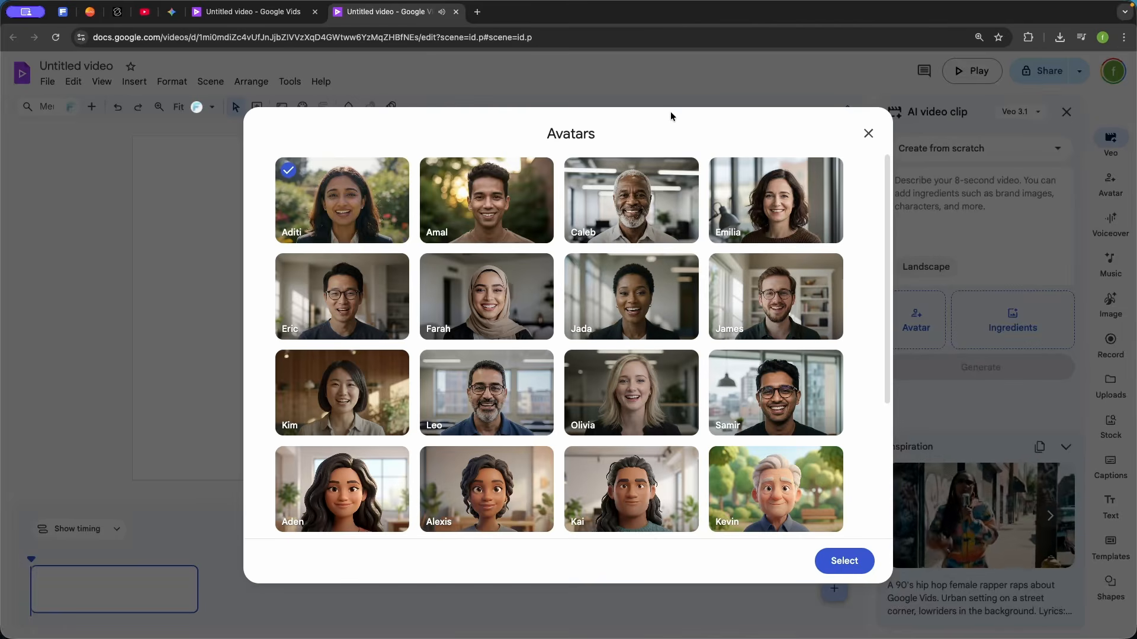
click(761, 391)
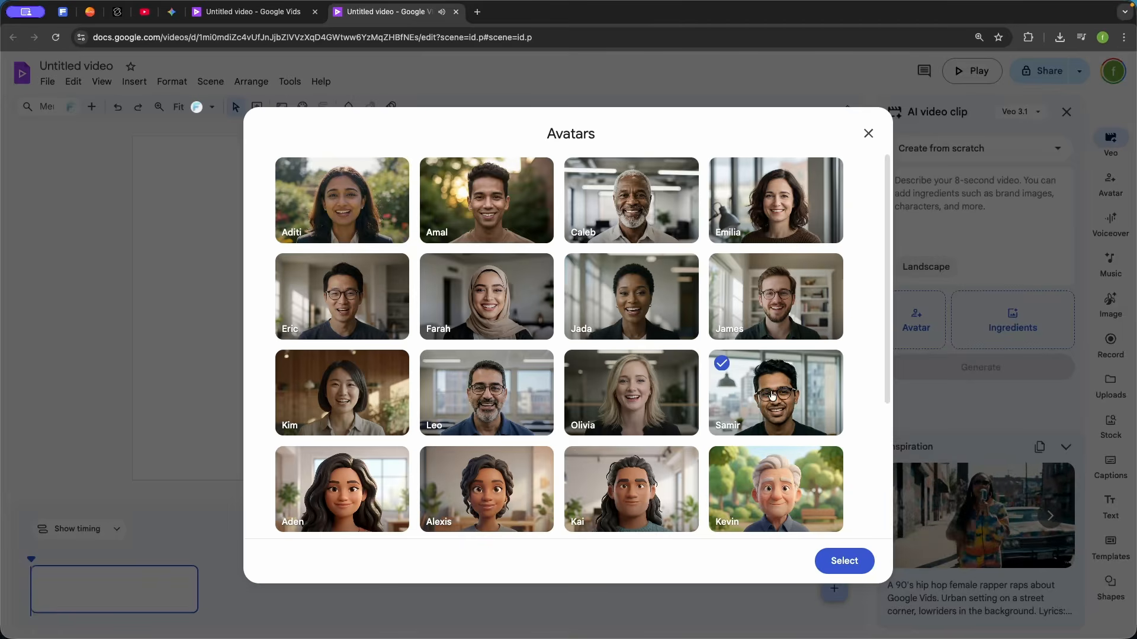
click(861, 564)
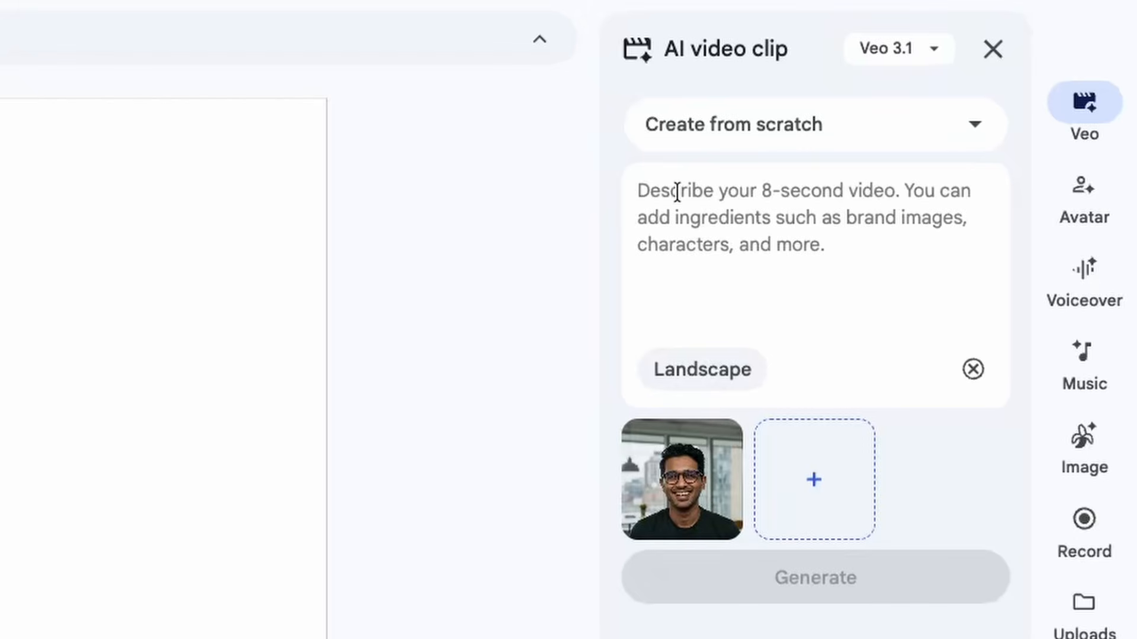
Generate the clip with the prompt "He is complaining about how much he hates cupcakes.", insert it into the scene and play it back
text(He is complaining about how much he hates cupcakes.)
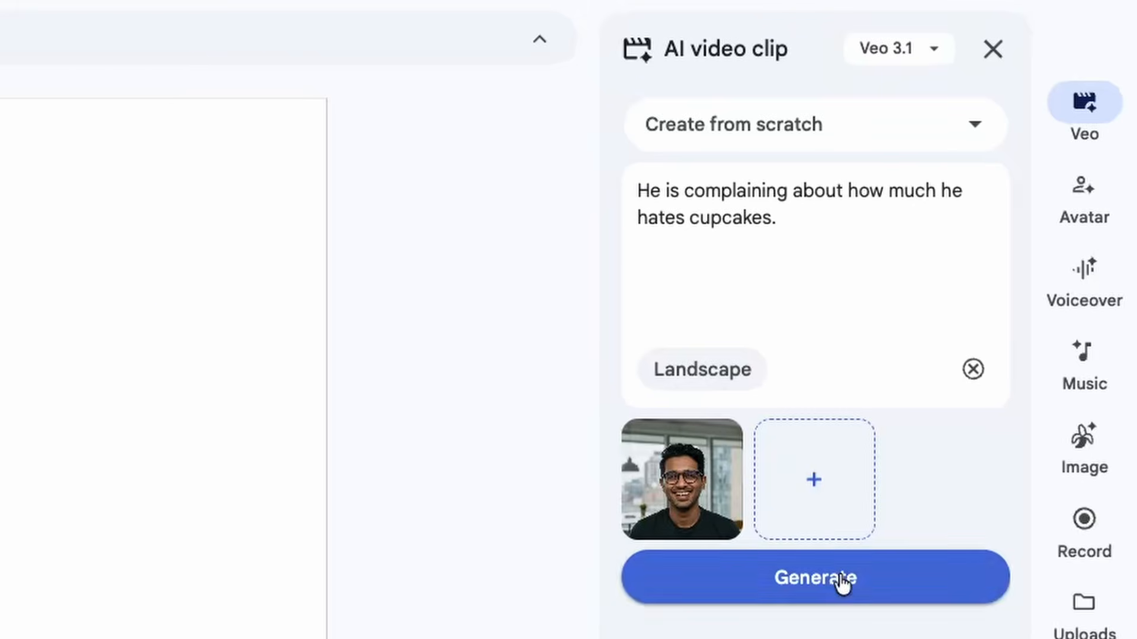
click(842, 582)
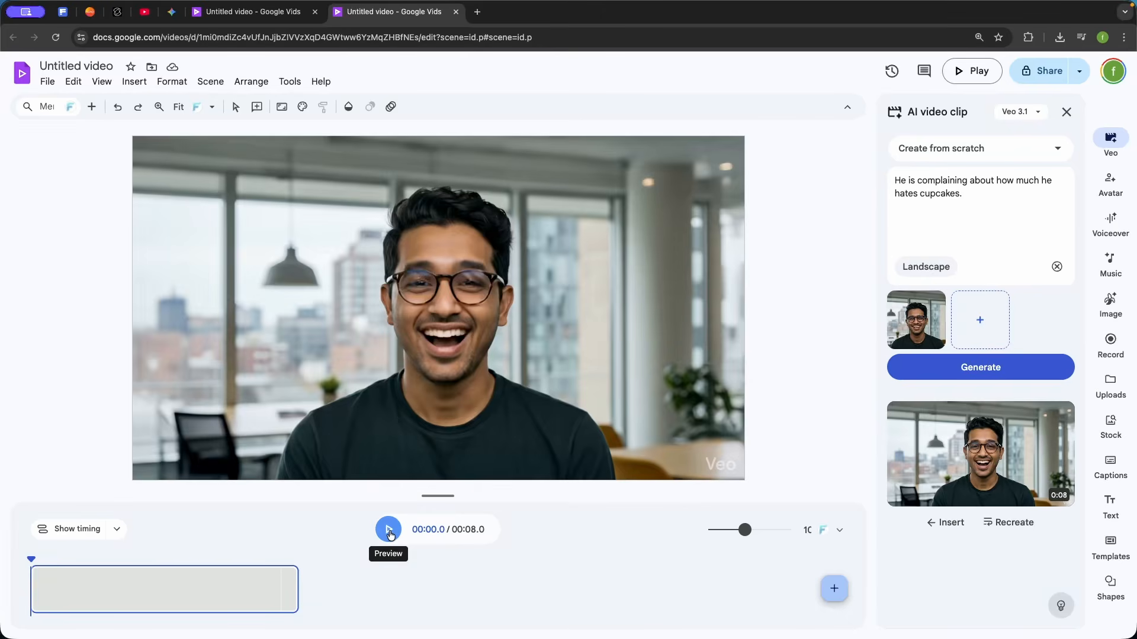
click(389, 531)
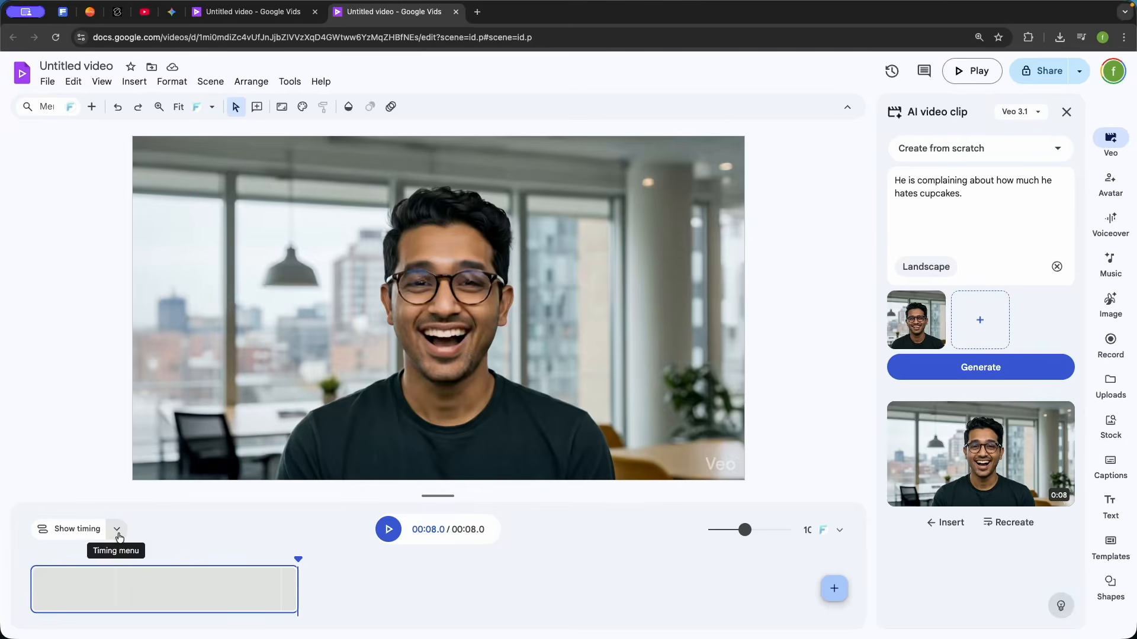
click(392, 535)
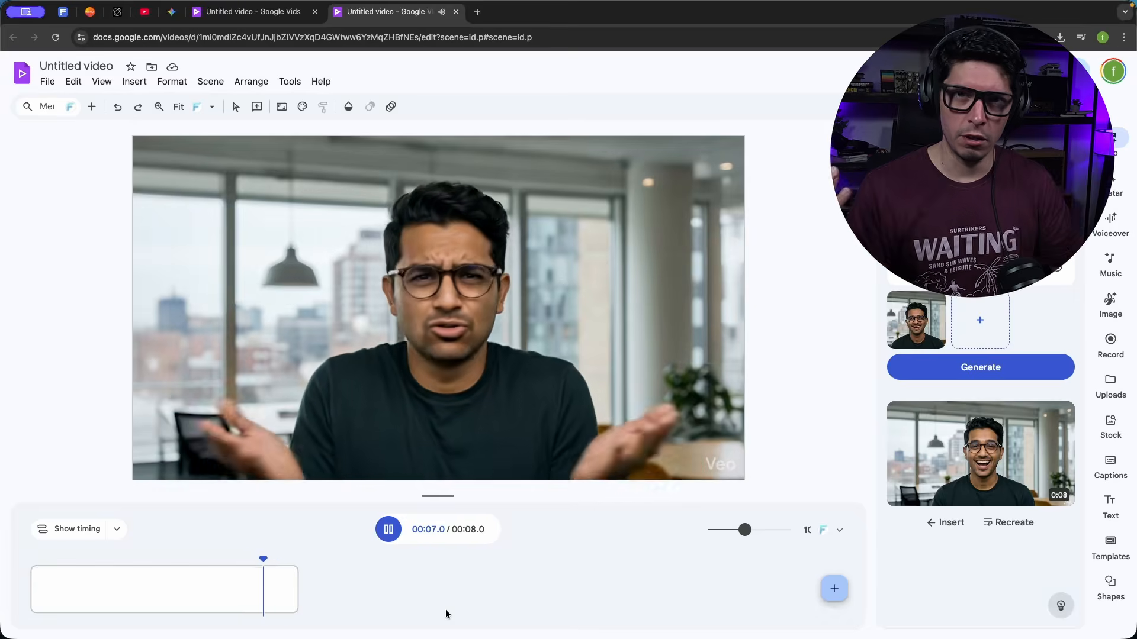
click(91, 554)
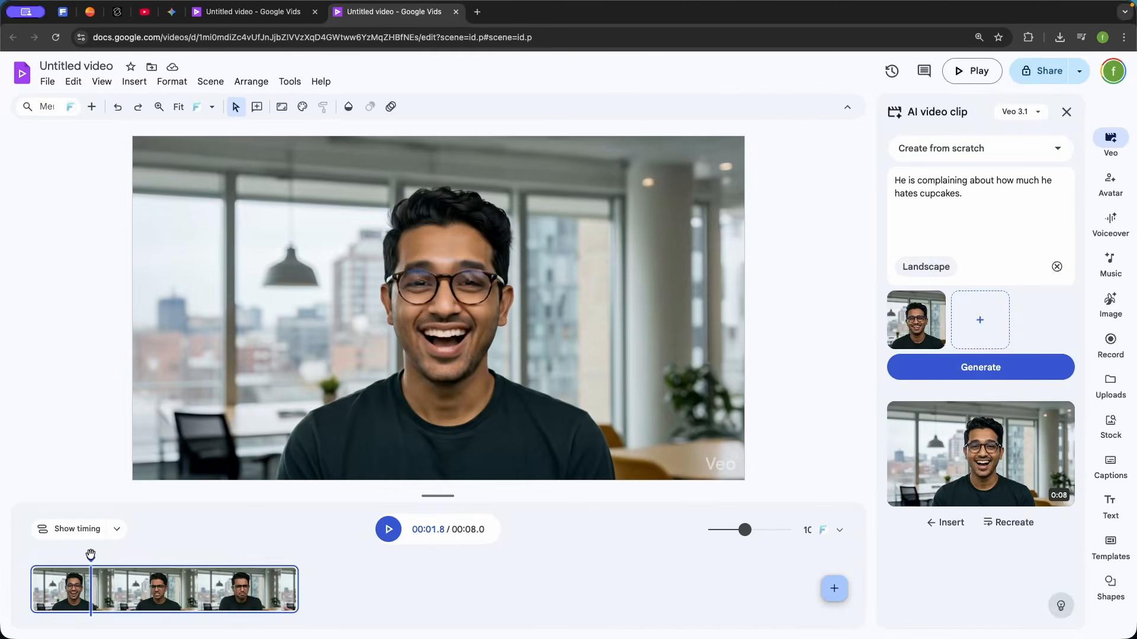
key(space)
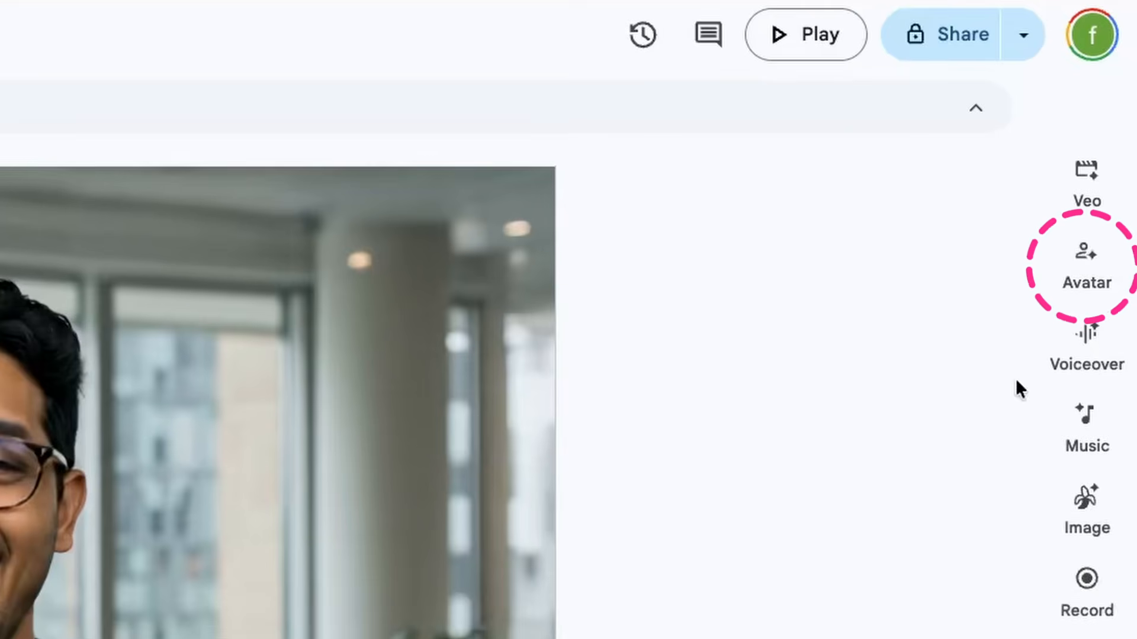
Open the AI avatar feature for the current scene and look through the available preset avatars
click(1079, 280)
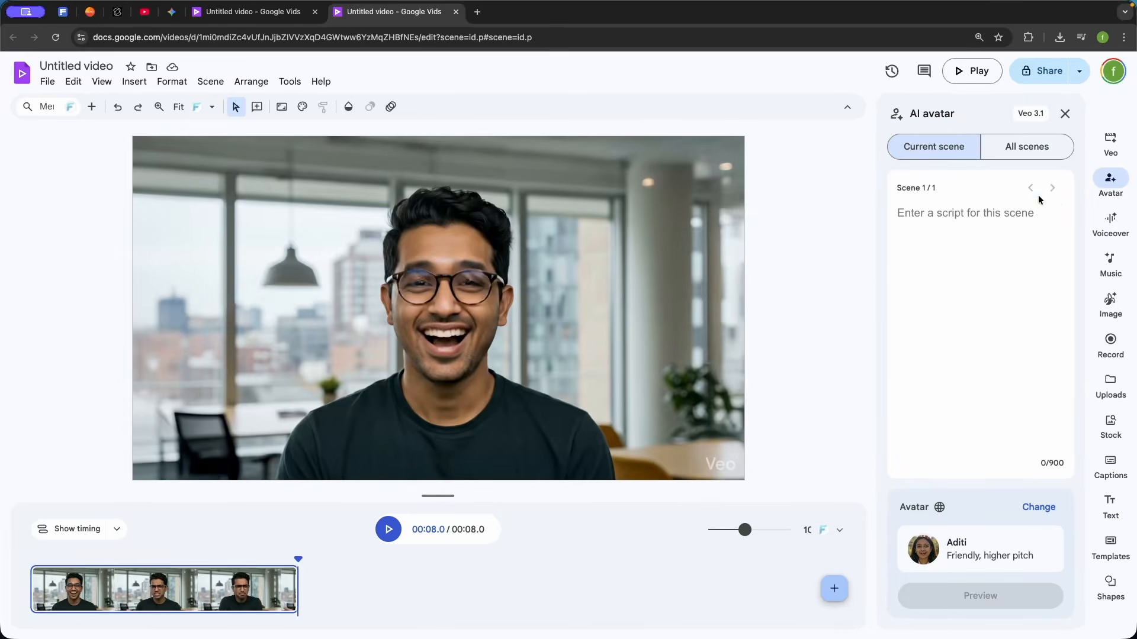
click(1035, 155)
click(953, 146)
click(1039, 511)
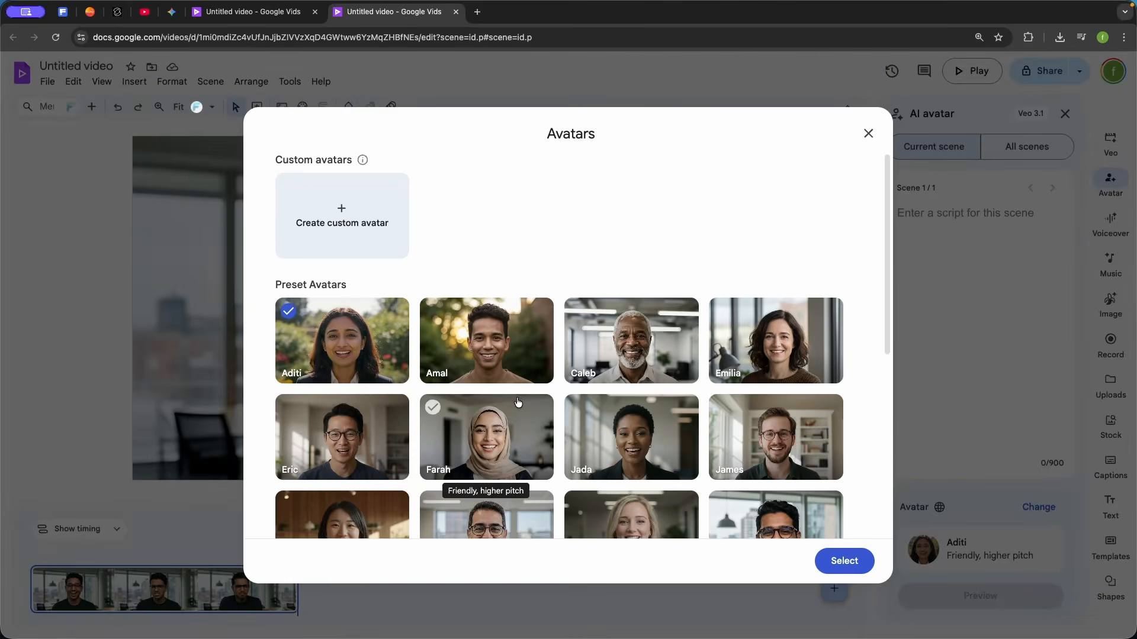
scroll(533, 438, down, 5)
scroll(539, 447, down, 2)
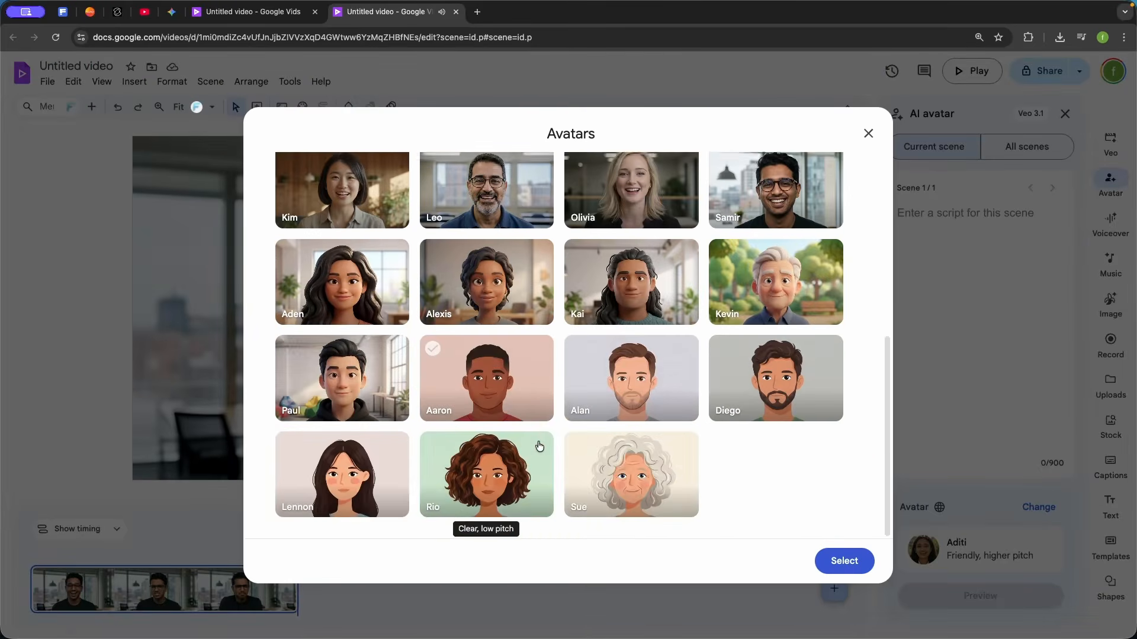
scroll(539, 444, up, 2)
scroll(532, 427, up, 5)
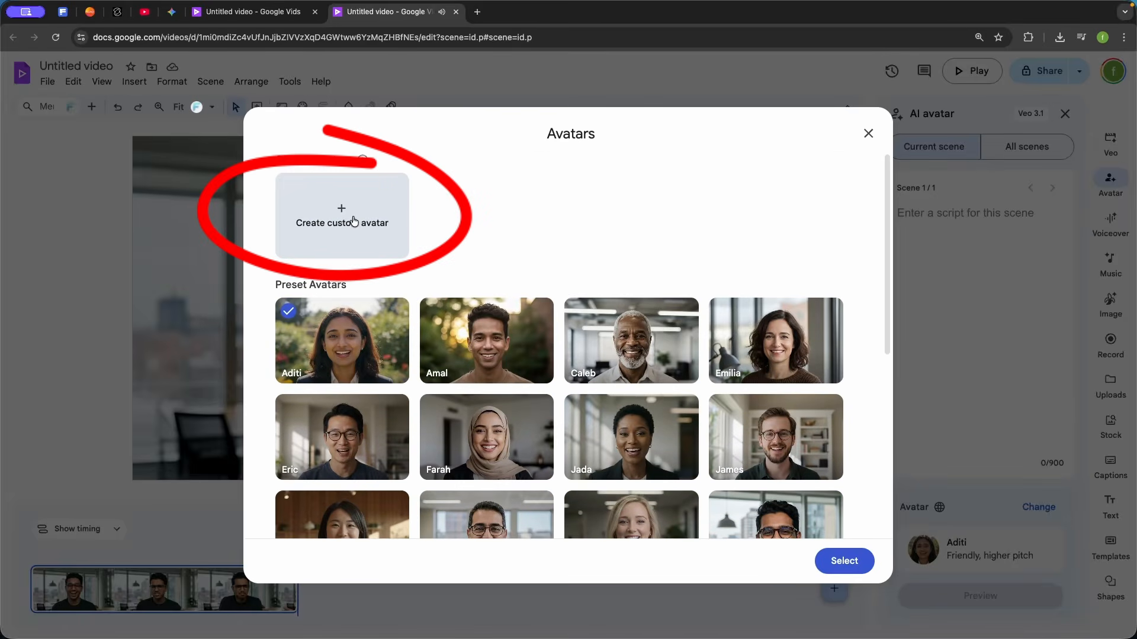
Start a custom avatar, review the build-from-scratch settings, randomize its traits and generate the avatar options
click(354, 222)
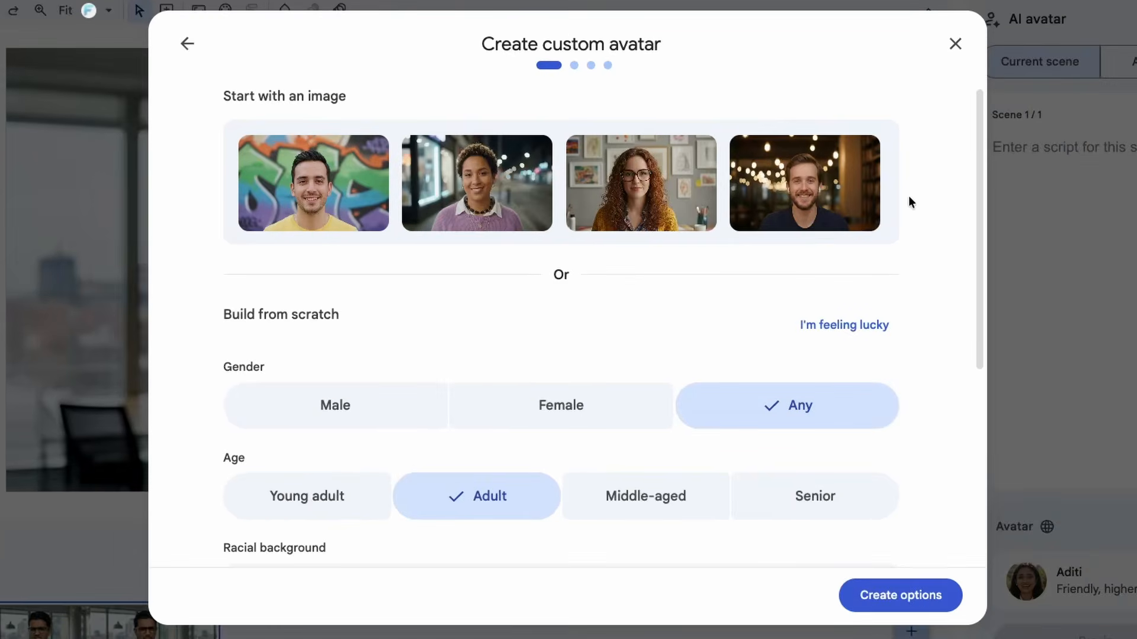
scroll(908, 201, down, 3)
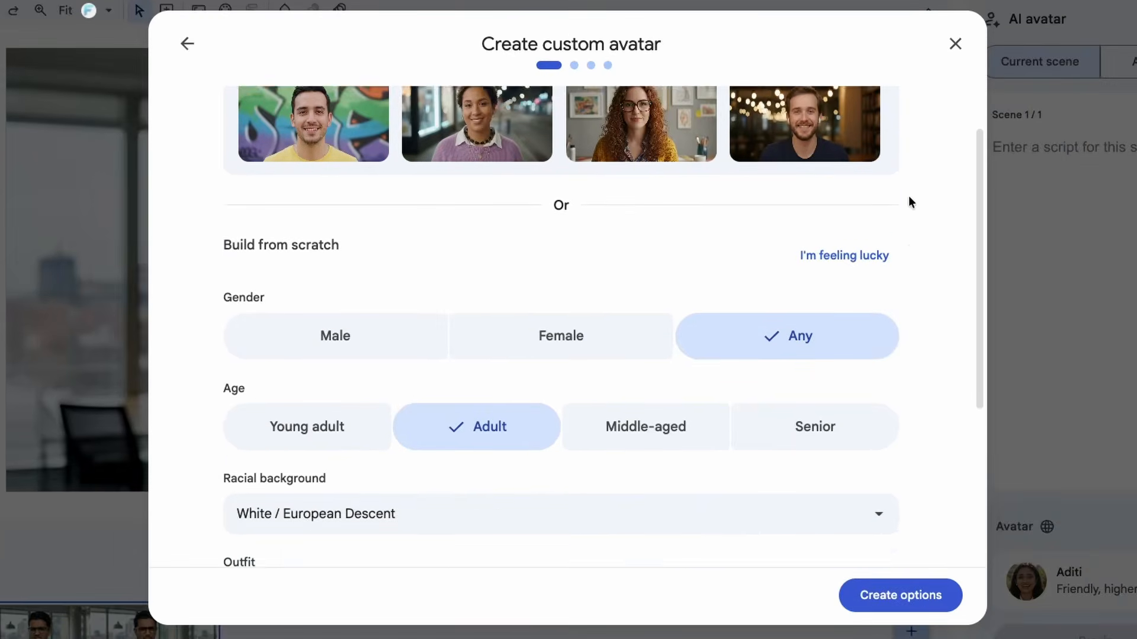
scroll(536, 191, down, 3)
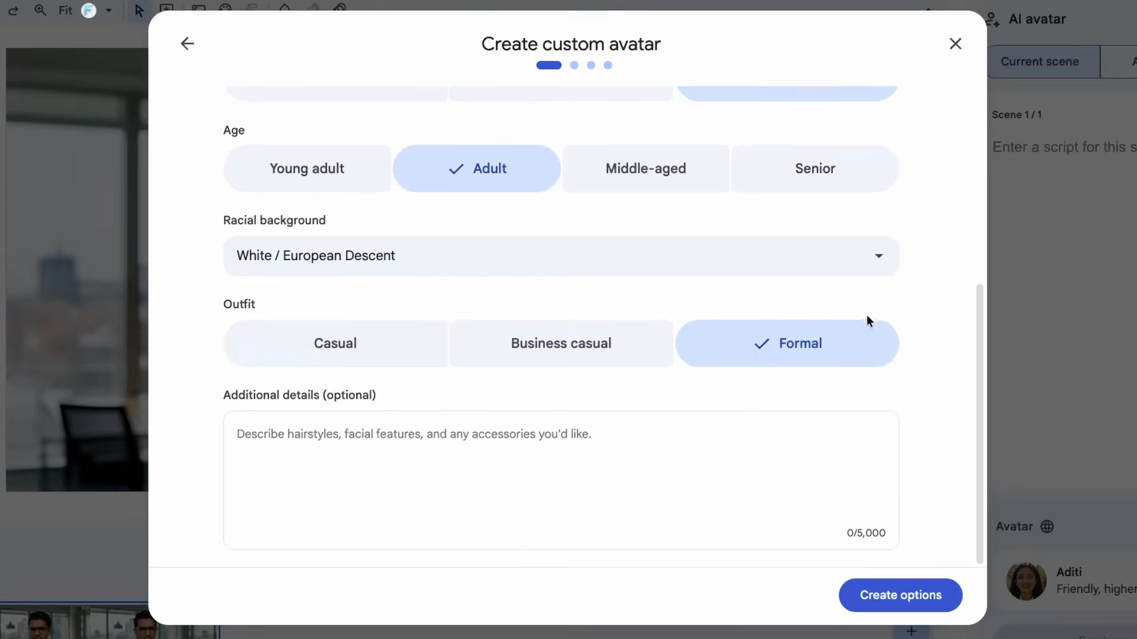
scroll(968, 418, up, 5)
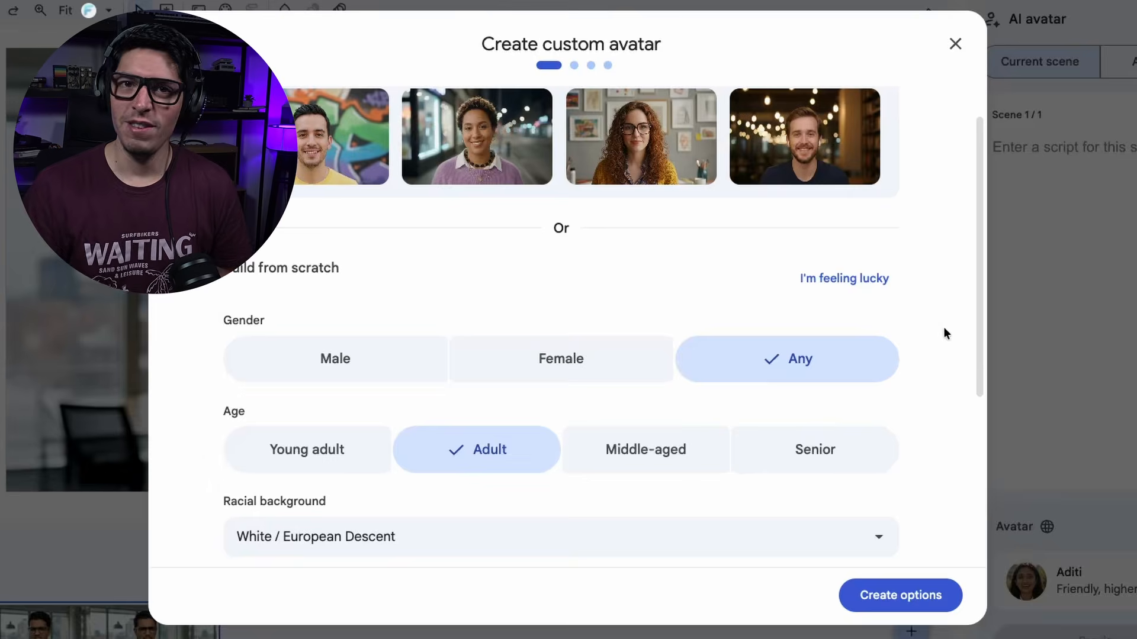
click(870, 283)
scroll(882, 444, down, 5)
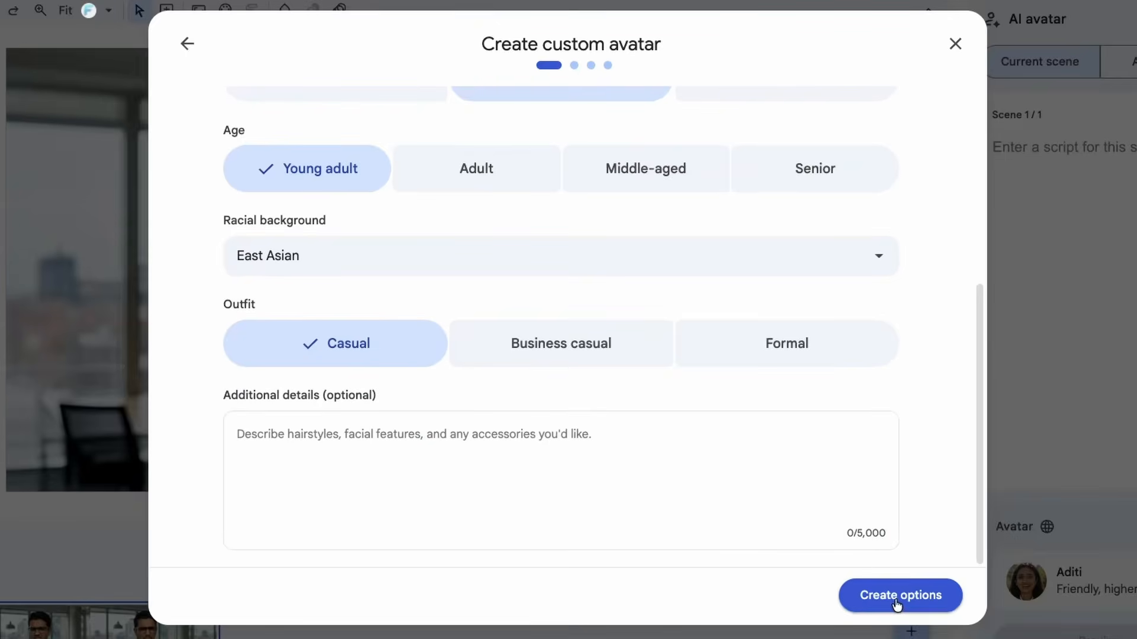
click(897, 598)
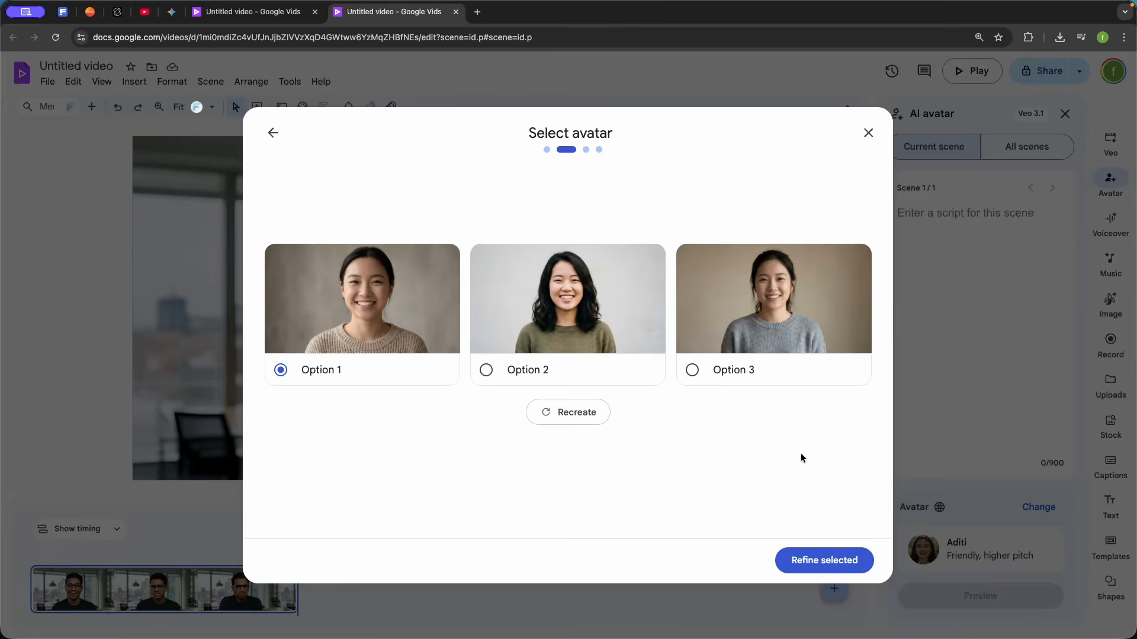
Choose Option 3 for the custom avatar without refinements and name it Mandy
click(692, 370)
click(820, 569)
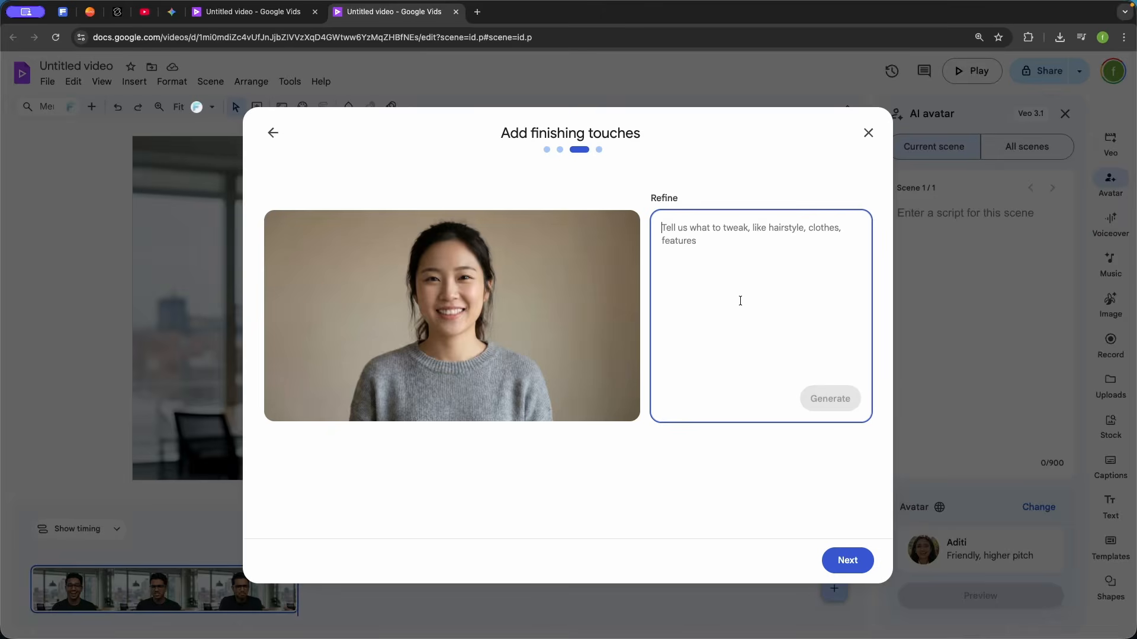
click(848, 560)
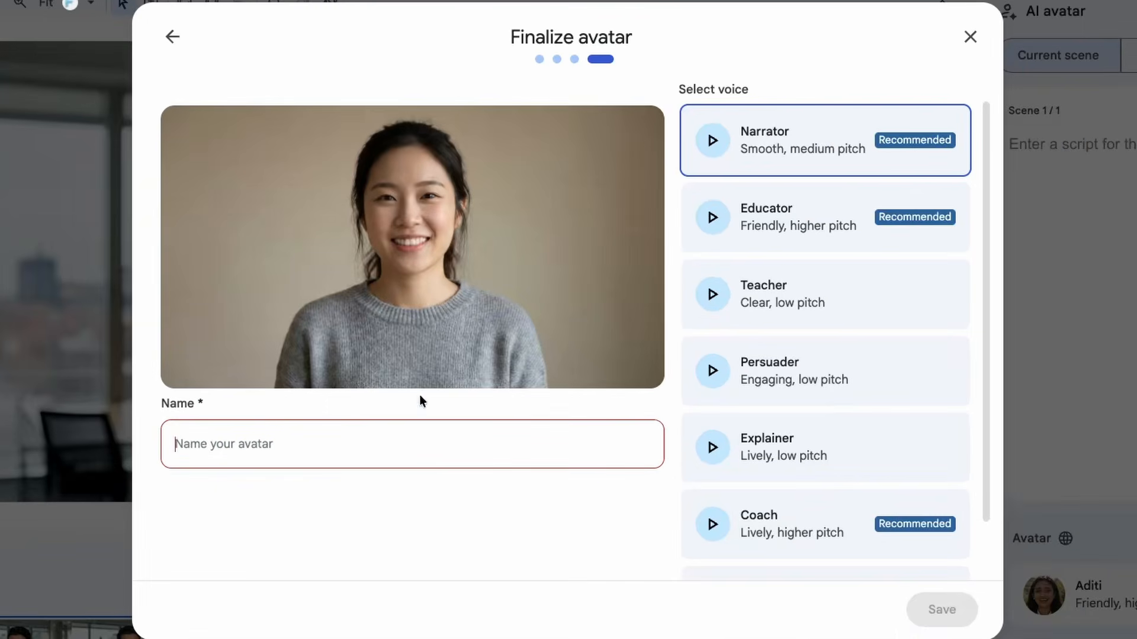
click(227, 445)
text(Mandy)
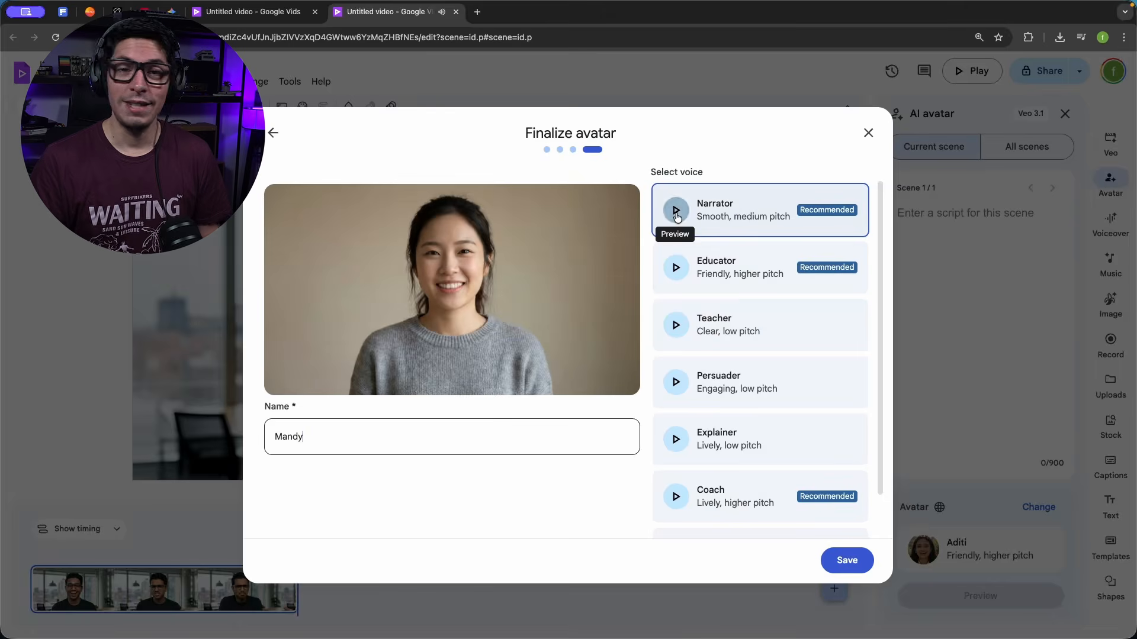
Preview the Educator and Teacher voices, assign Educator to the custom avatar and save it
click(675, 268)
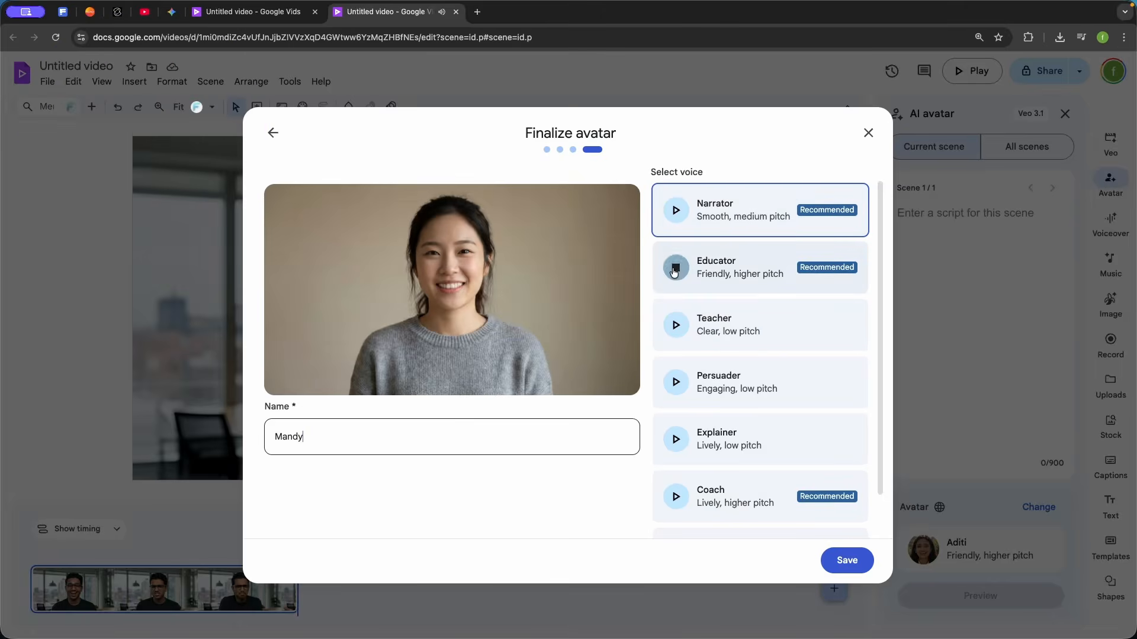
click(678, 329)
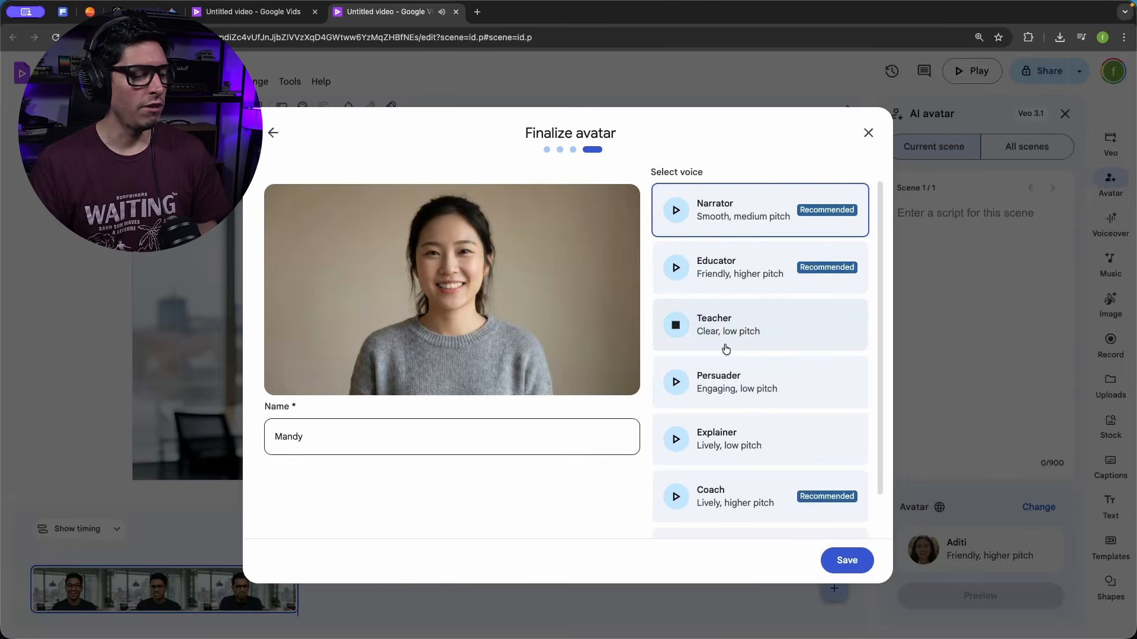
click(677, 269)
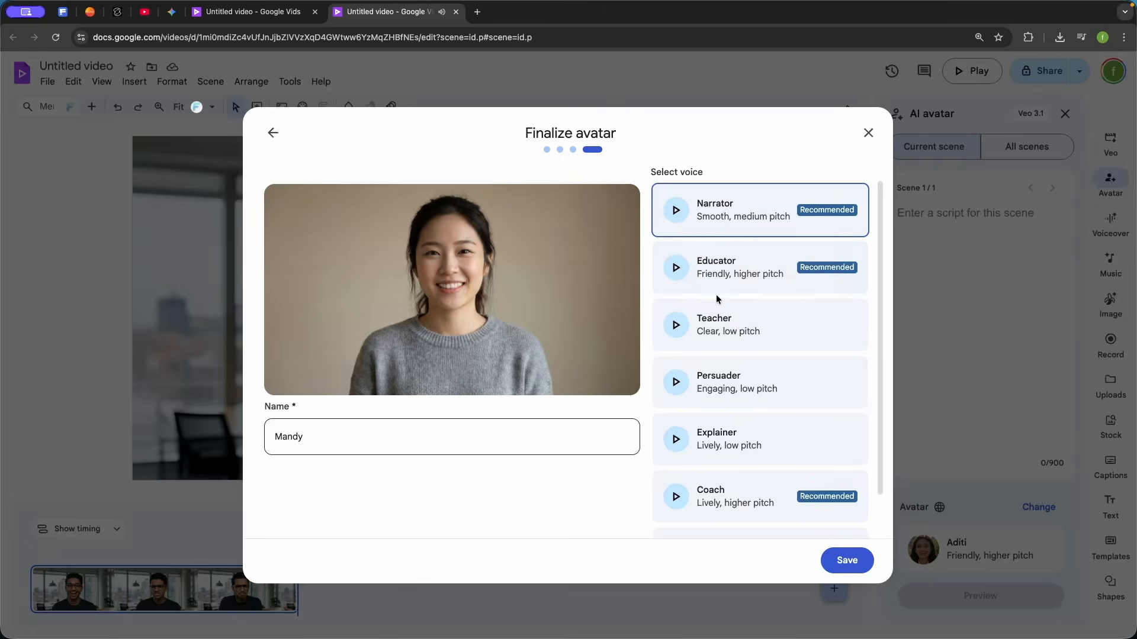
scroll(728, 338, down, 2)
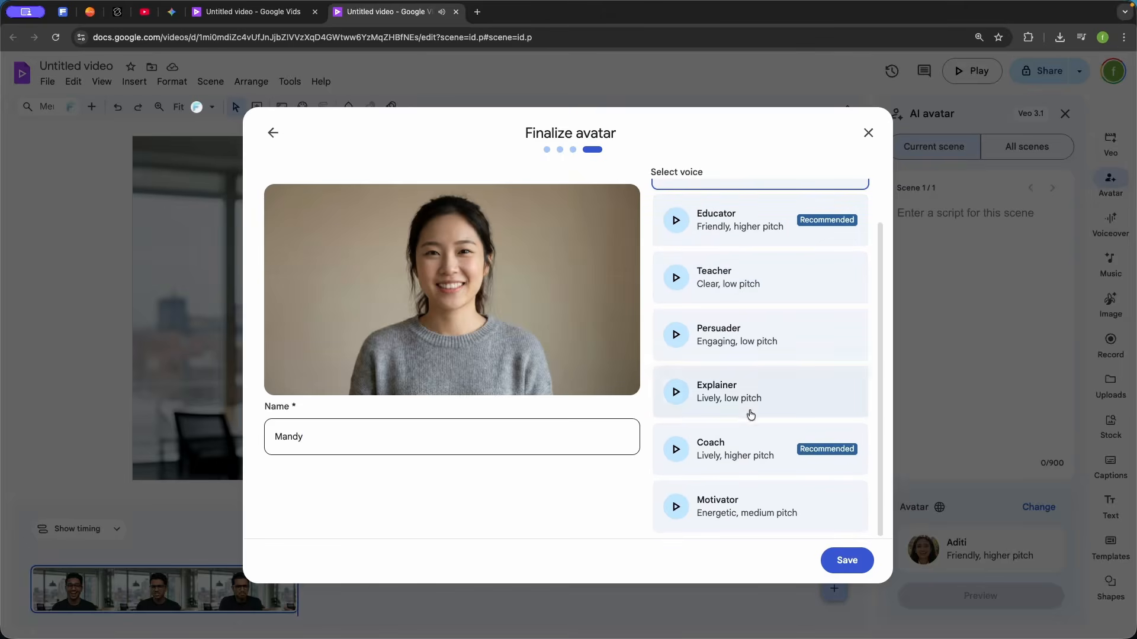
scroll(794, 364, up, 2)
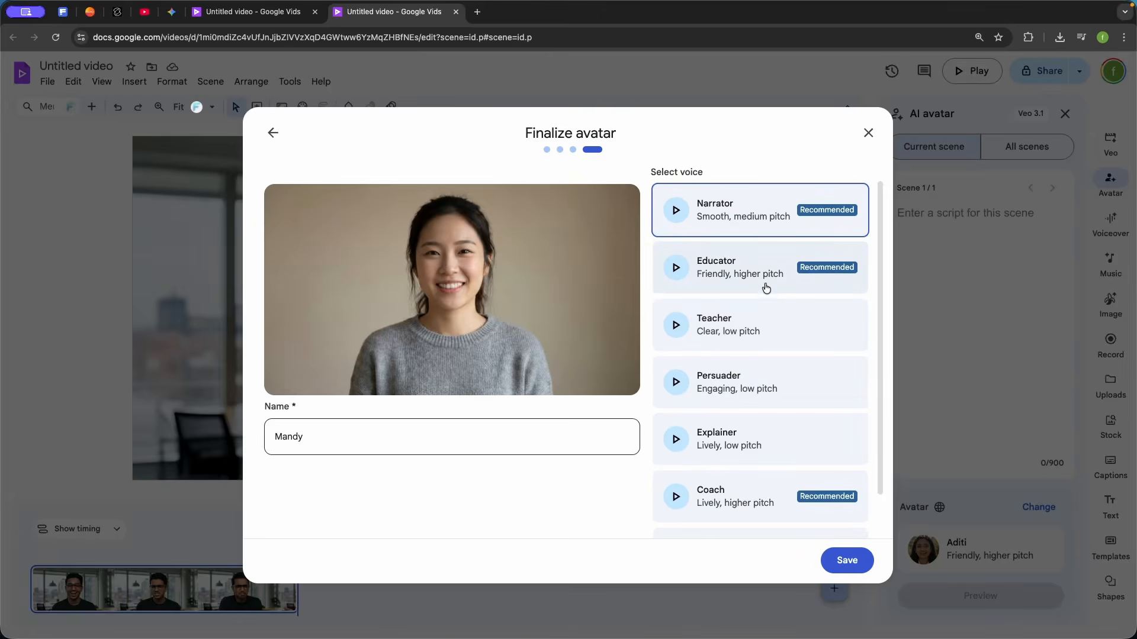
click(740, 283)
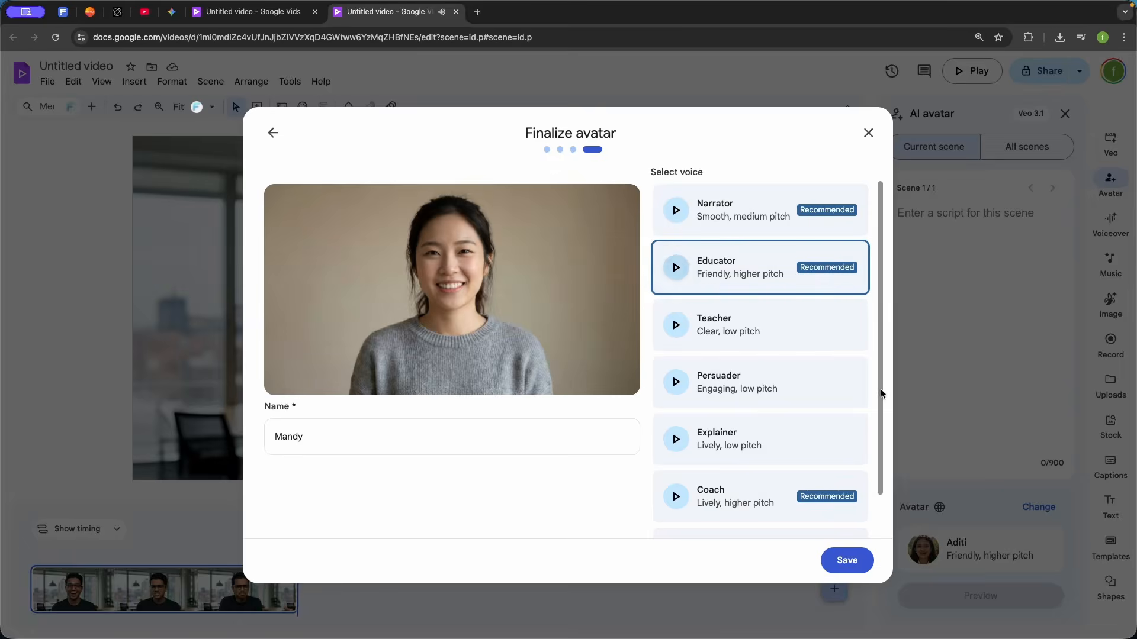
click(847, 560)
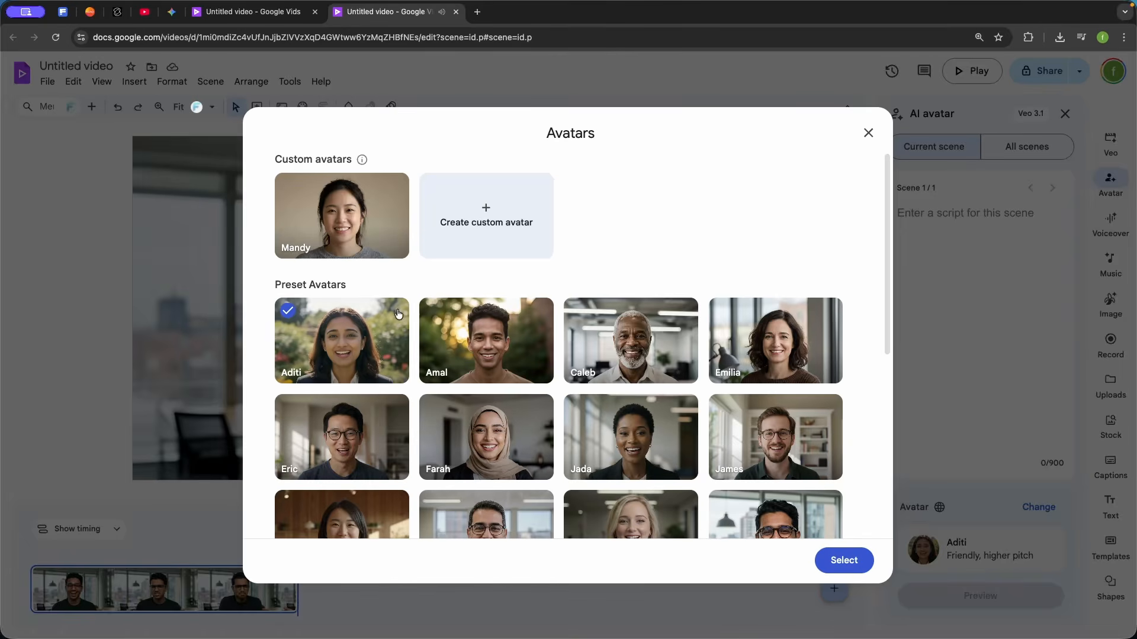
Set the custom avatar Mandy as the AI avatar for the current scene
click(340, 216)
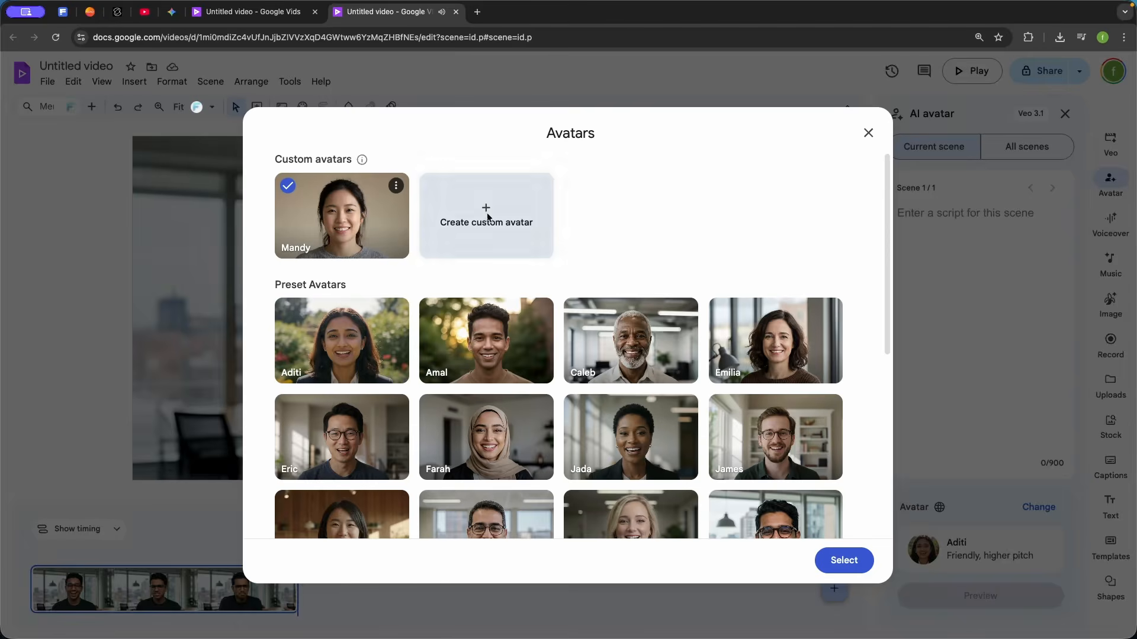
click(844, 564)
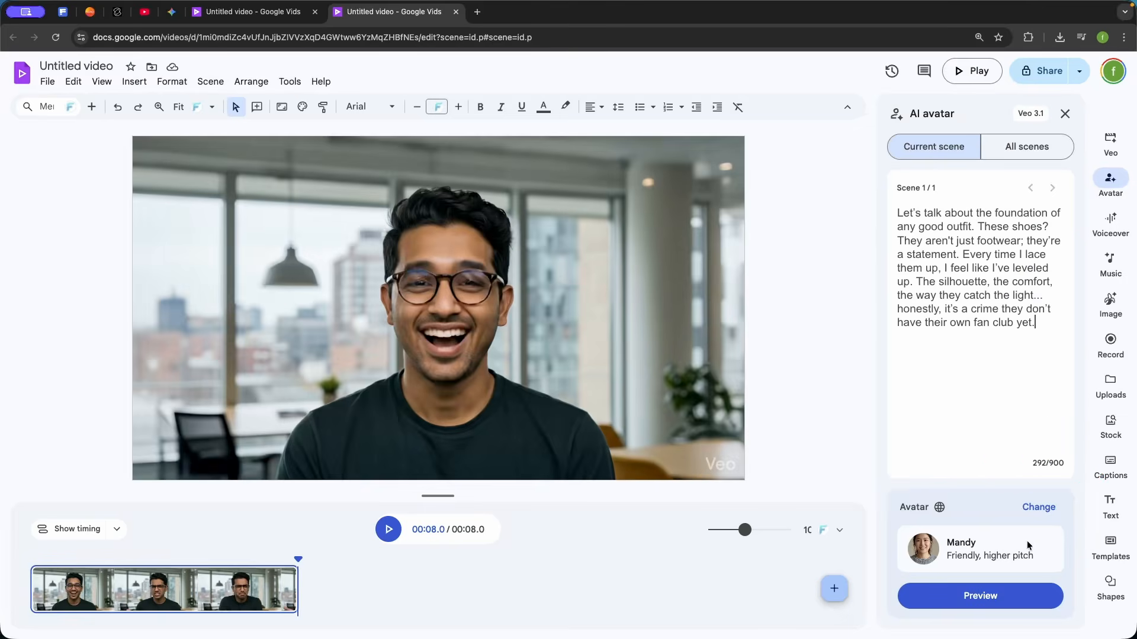
Preview the custom avatar speaking the shoe script, generate its video for the scene and play the result
click(984, 599)
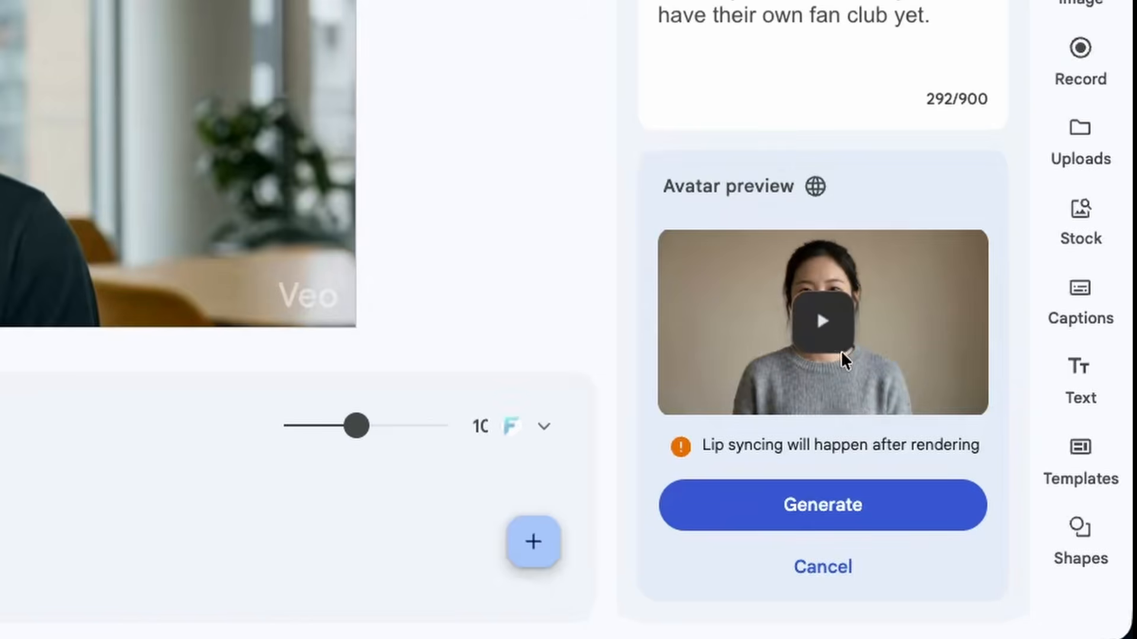
click(841, 353)
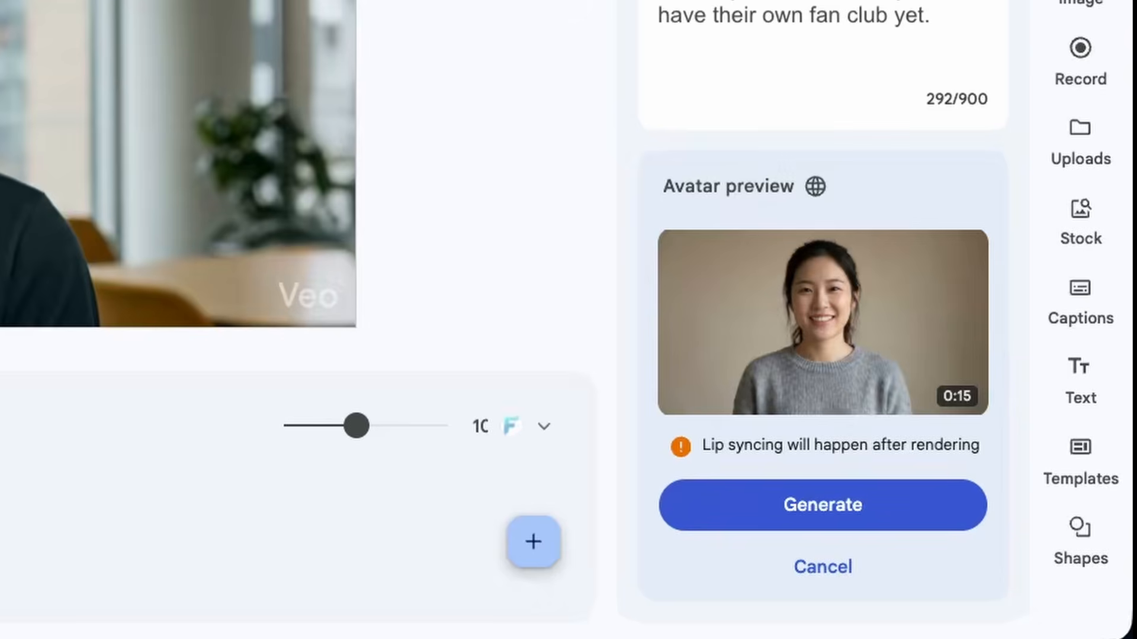
mouse_move(821, 287)
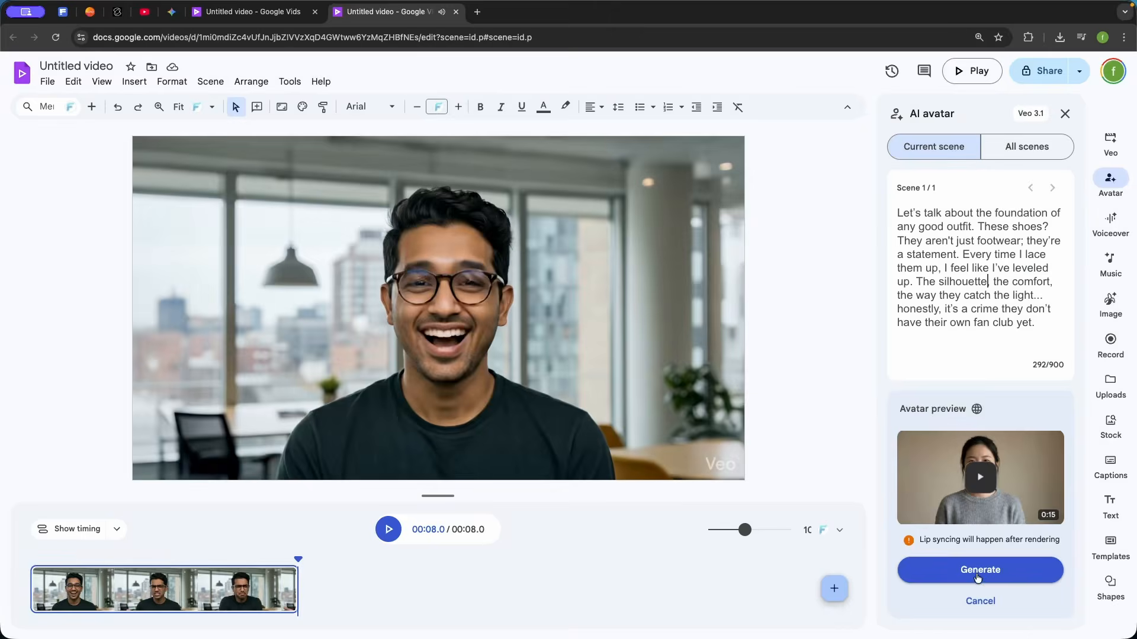
click(947, 506)
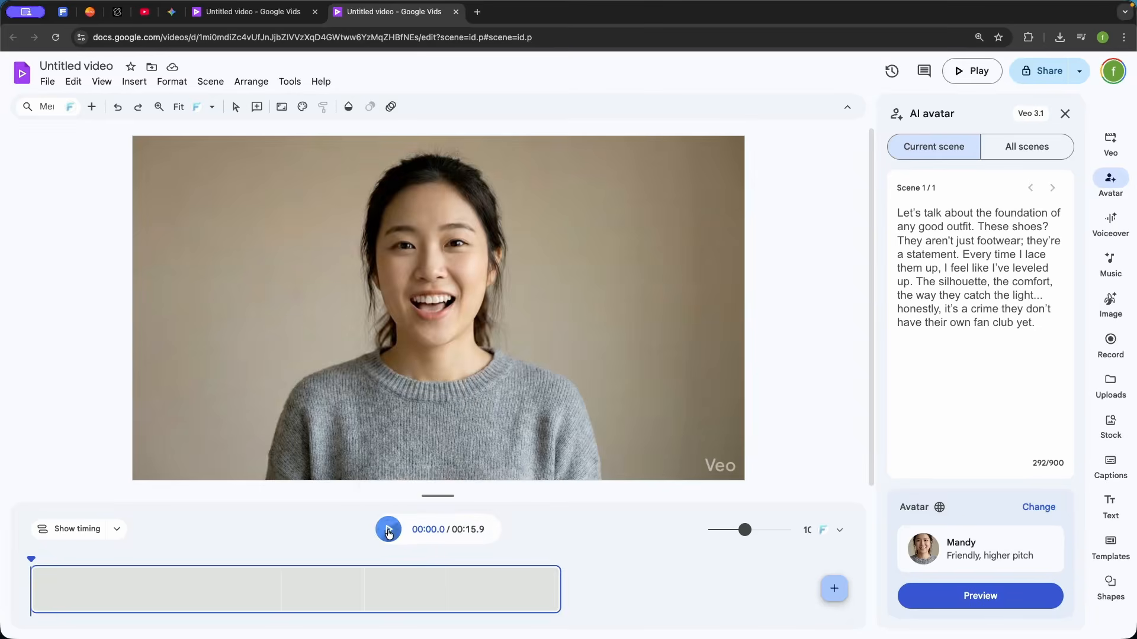
click(388, 530)
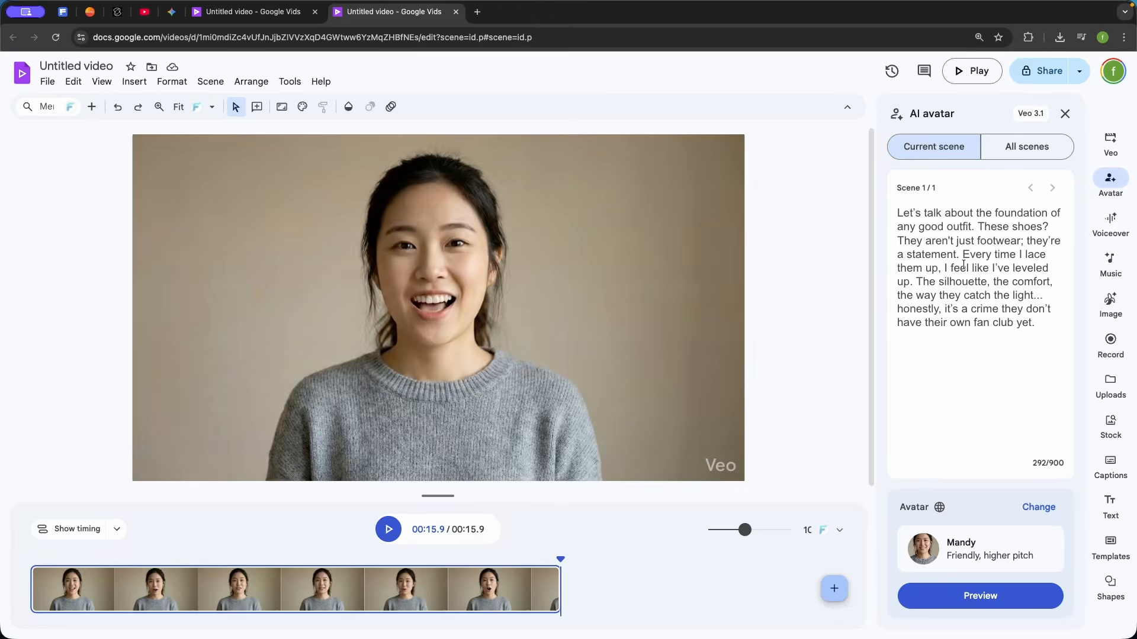
Create a new blank video and enter "dvsdf" as the AI voiceover script for its scene
click(1118, 231)
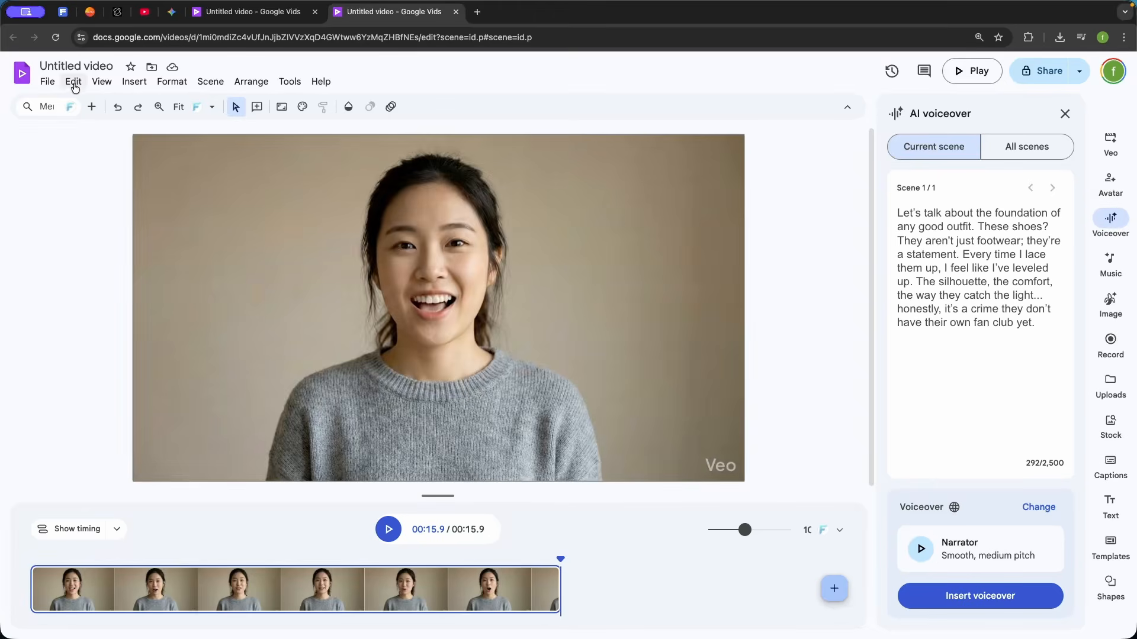
click(48, 83)
click(77, 103)
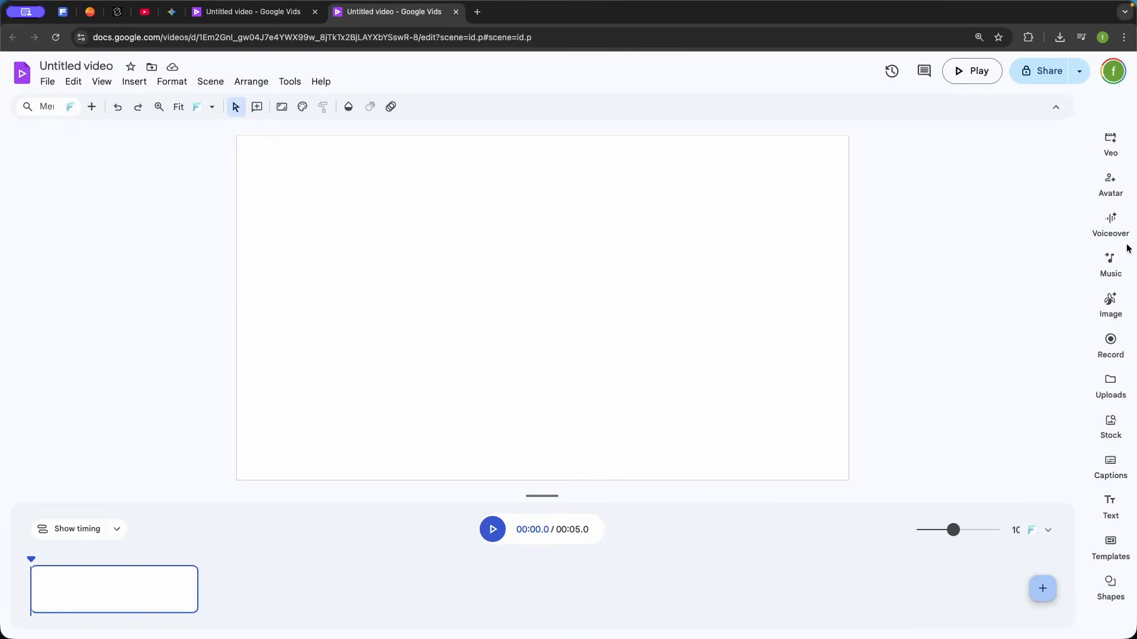
click(1110, 234)
click(967, 247)
text(dvsdf)
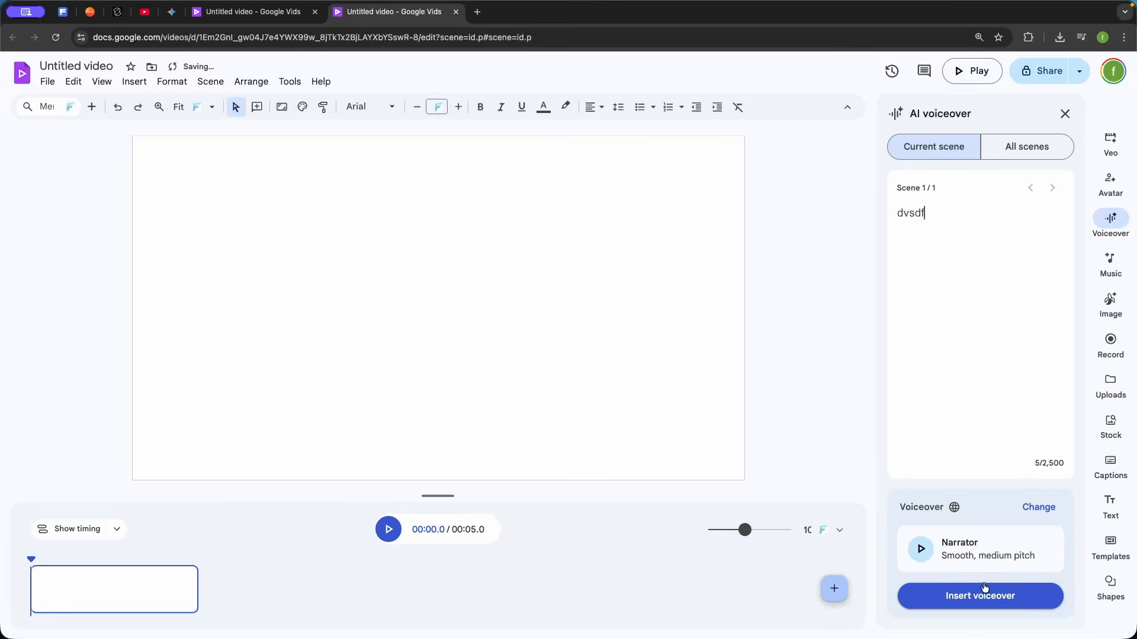
Browse the available AI voiceover voices, leave the selection without choosing one and close the voiceover tool
click(1039, 507)
scroll(499, 268, down, 2)
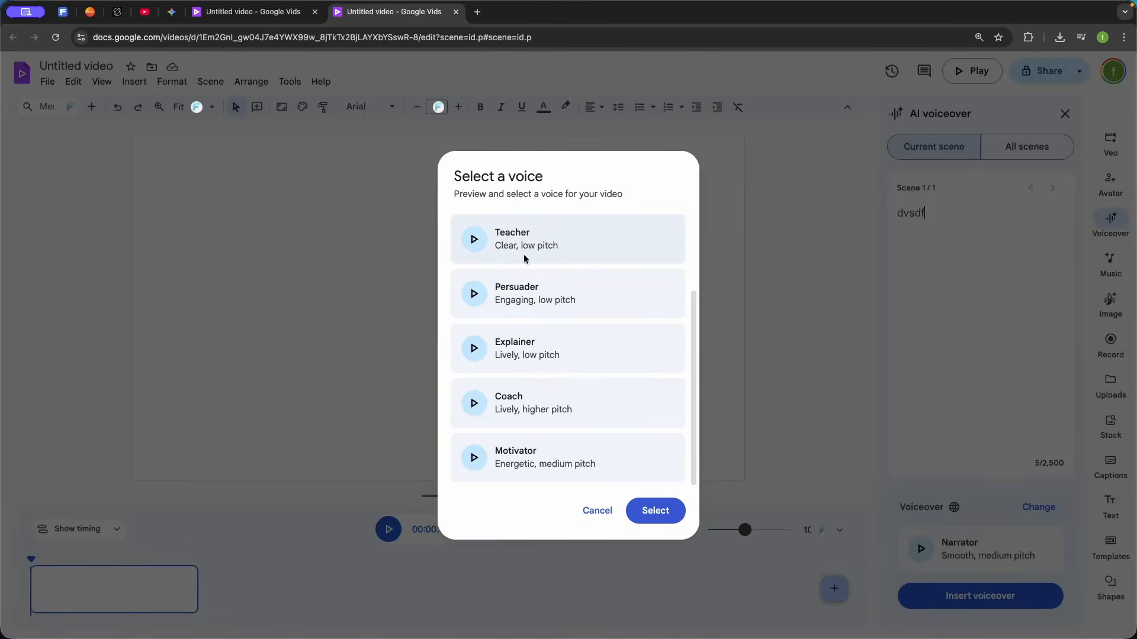
click(597, 511)
click(1064, 113)
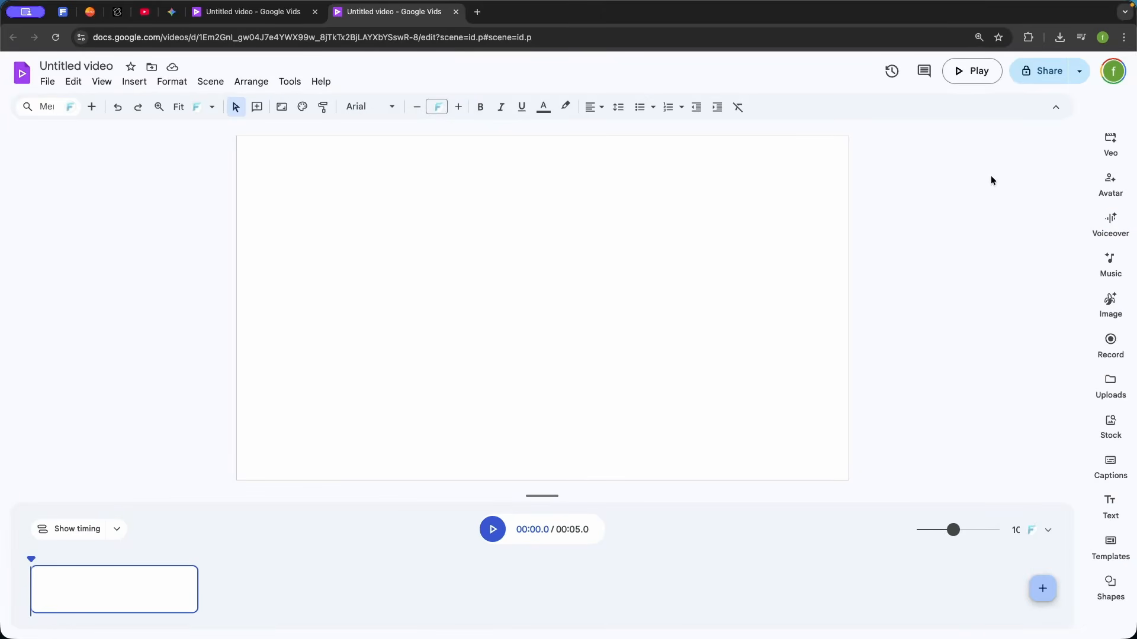
Generate a landscape 16:9 image by reusing the sample prompt of a man wearing stylish over-ear headphones
click(1110, 302)
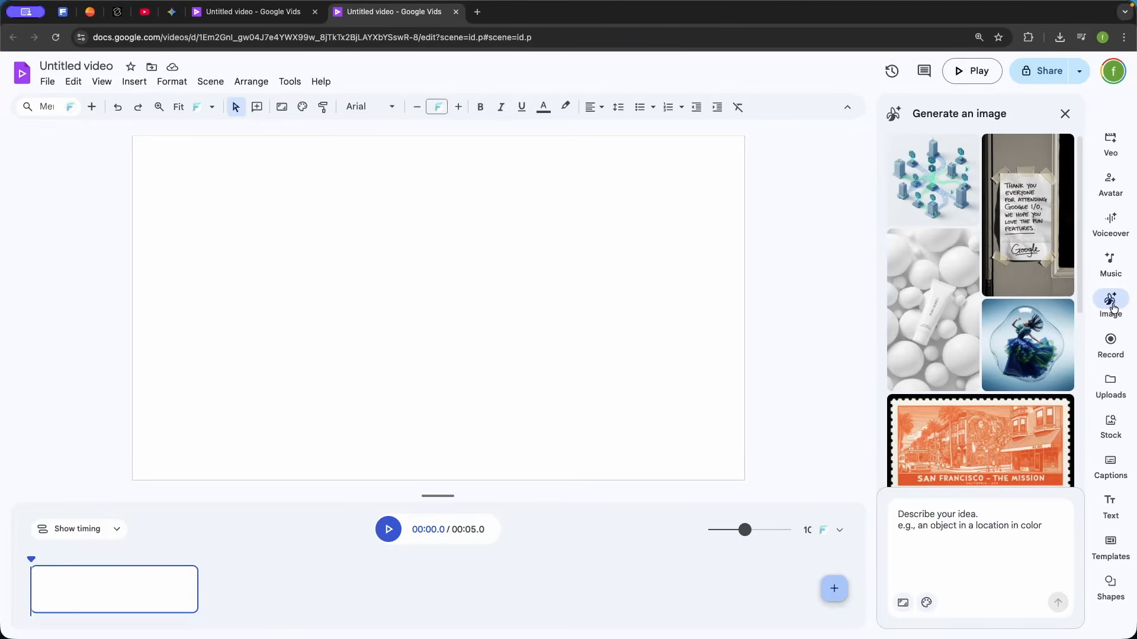
mouse_move(1013, 287)
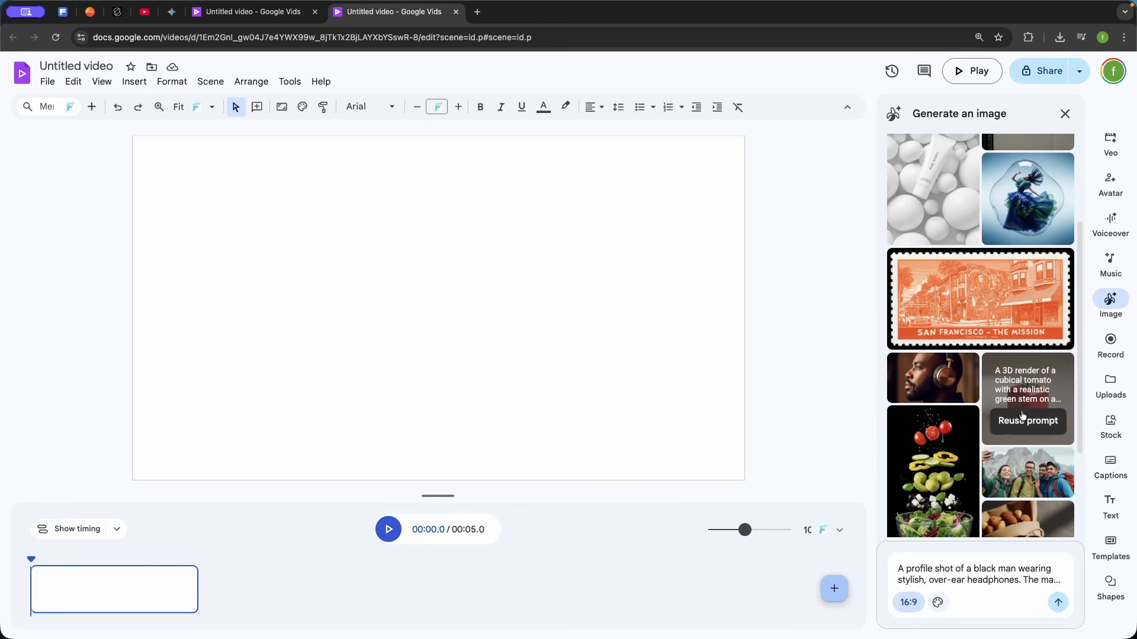
click(1022, 417)
click(936, 380)
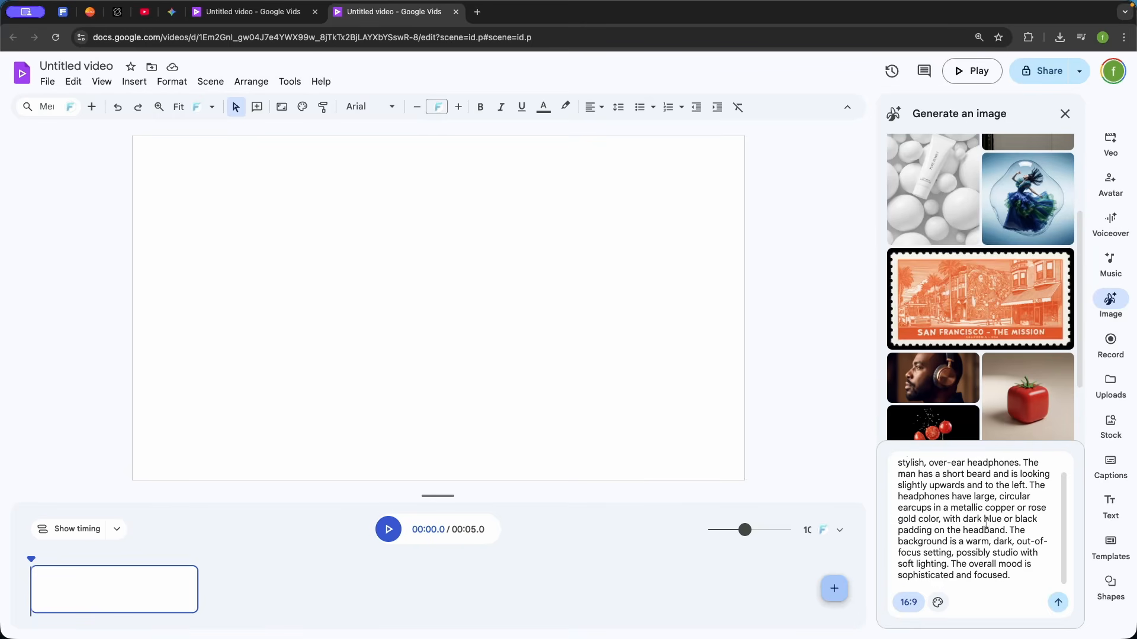
click(909, 603)
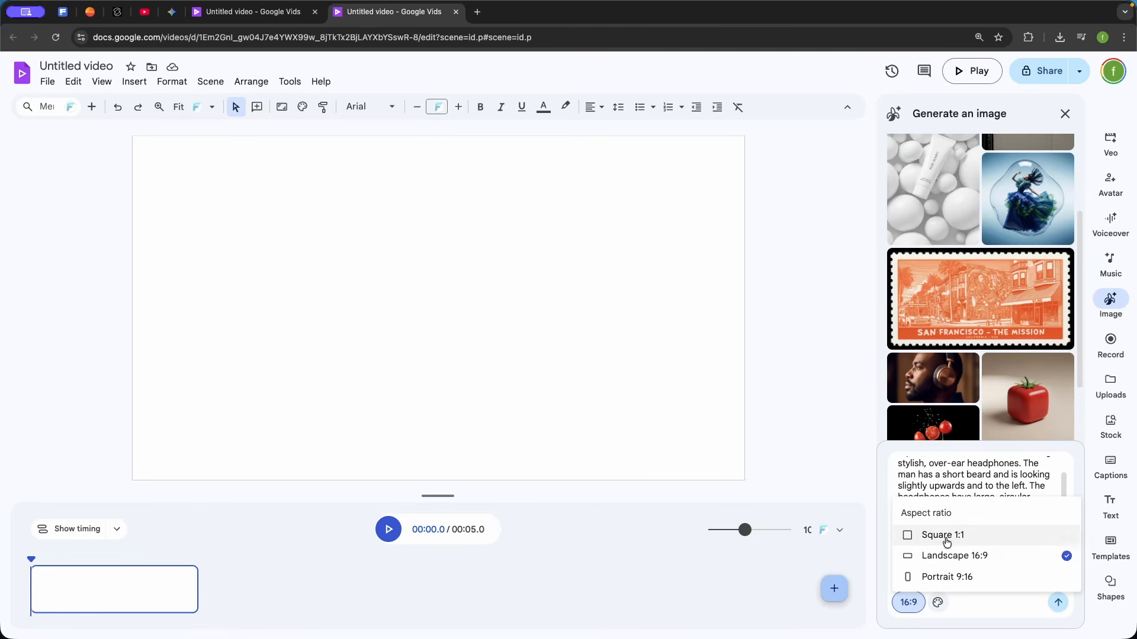
click(984, 476)
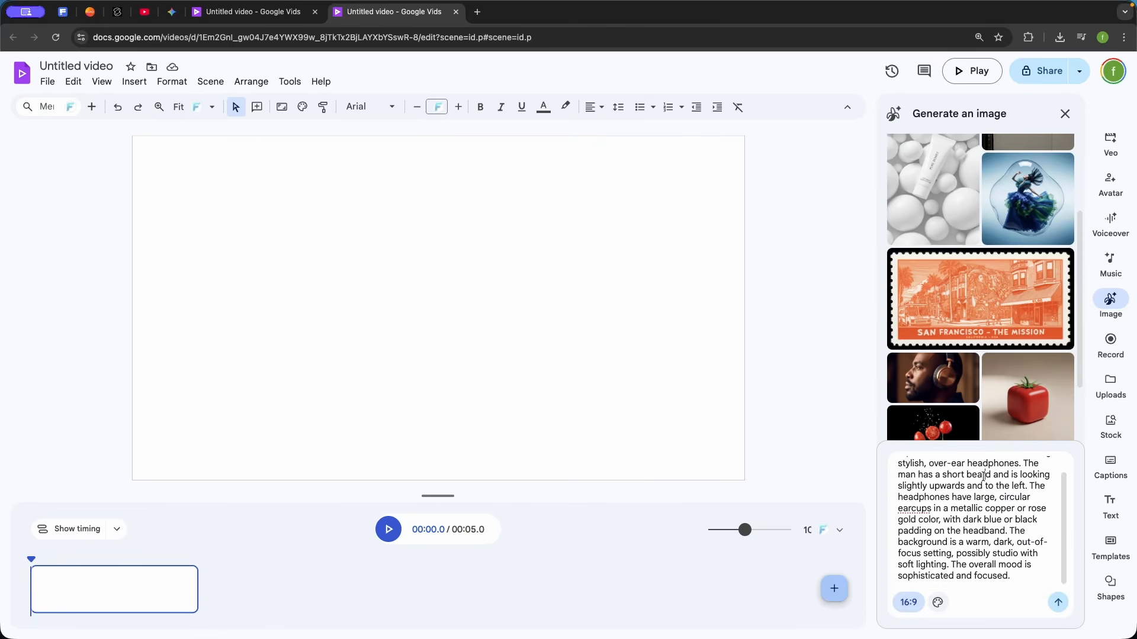
click(1057, 604)
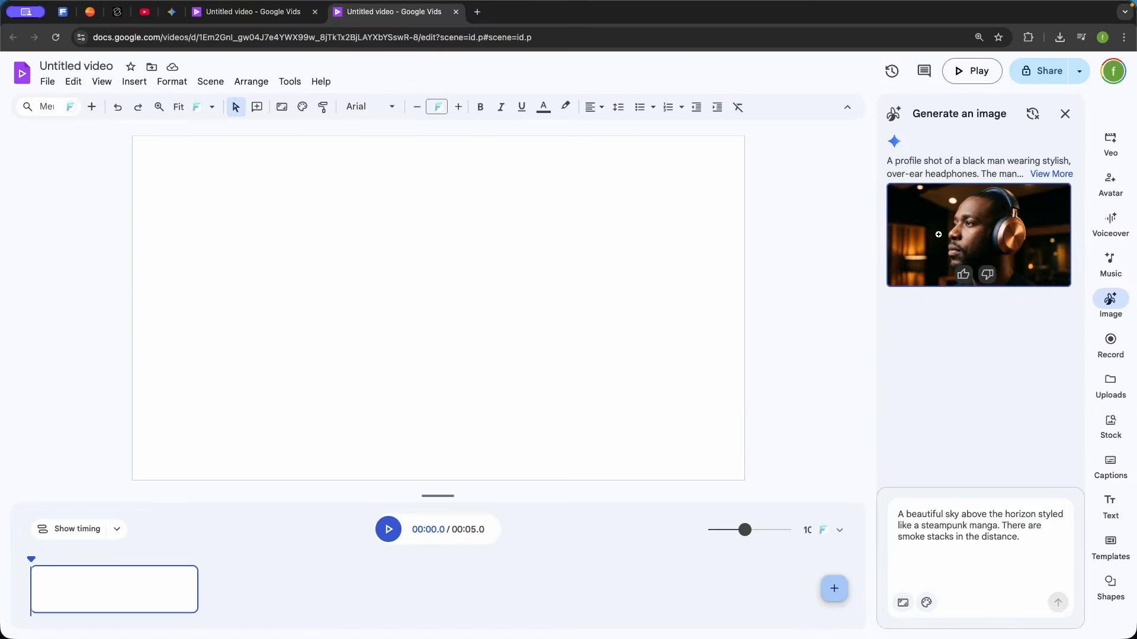
Insert the generated headphones image into the scene and enlarge it to fill the frame
drag(937, 235, 383, 280)
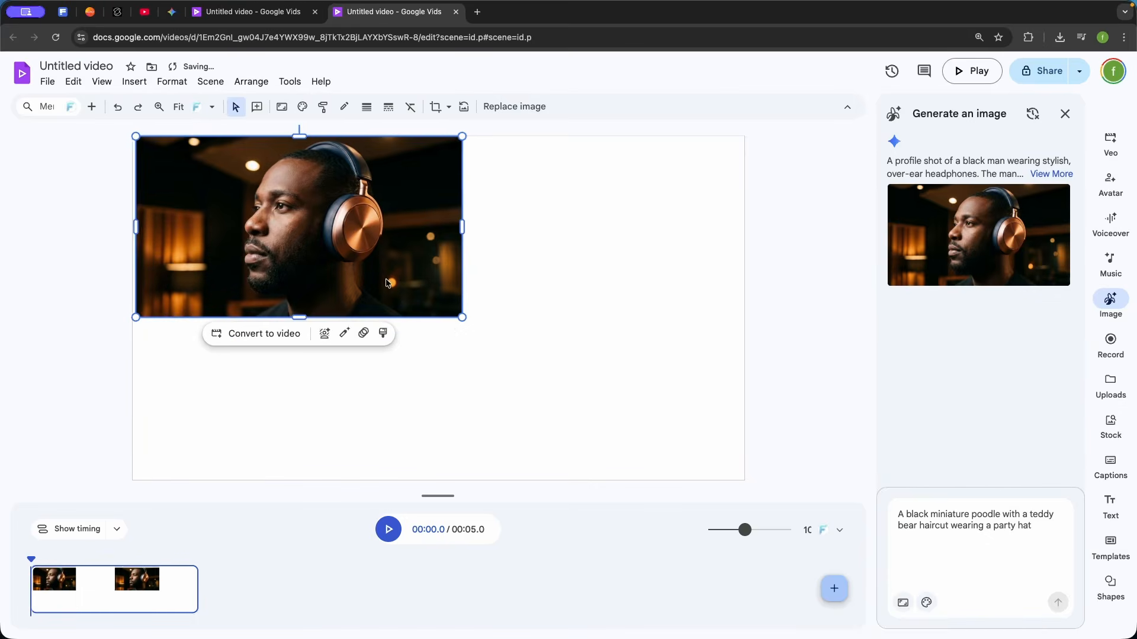
drag(457, 319, 732, 482)
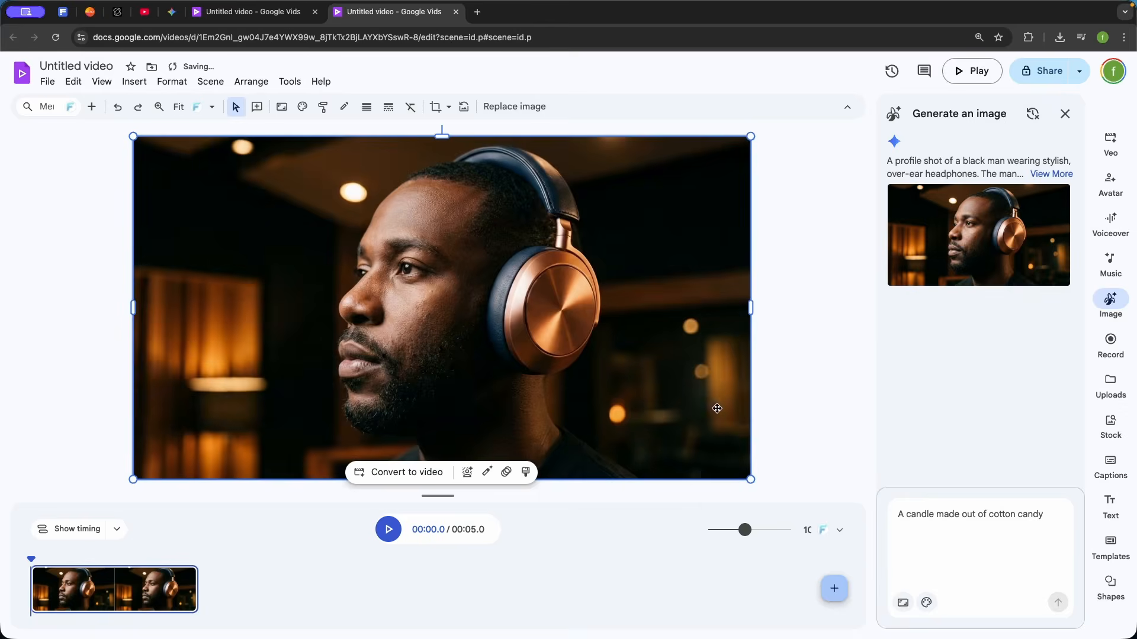
click(804, 376)
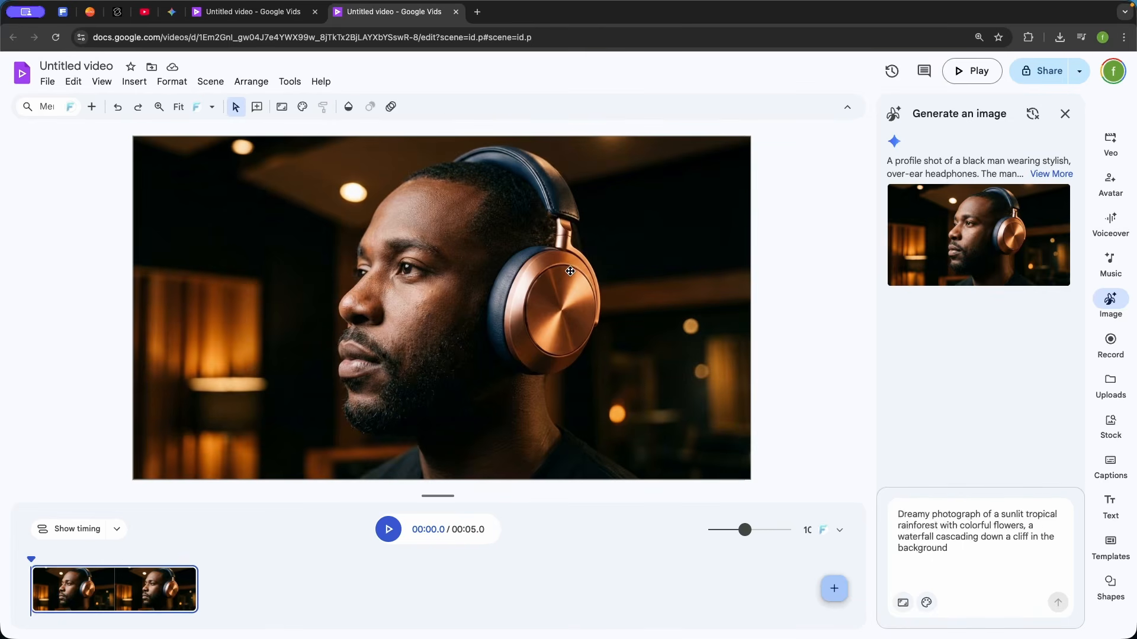
Add the green-shadowed speaker label to the lower-left area of the image, reading "Awesome" and "HEADPHONES"
click(1110, 503)
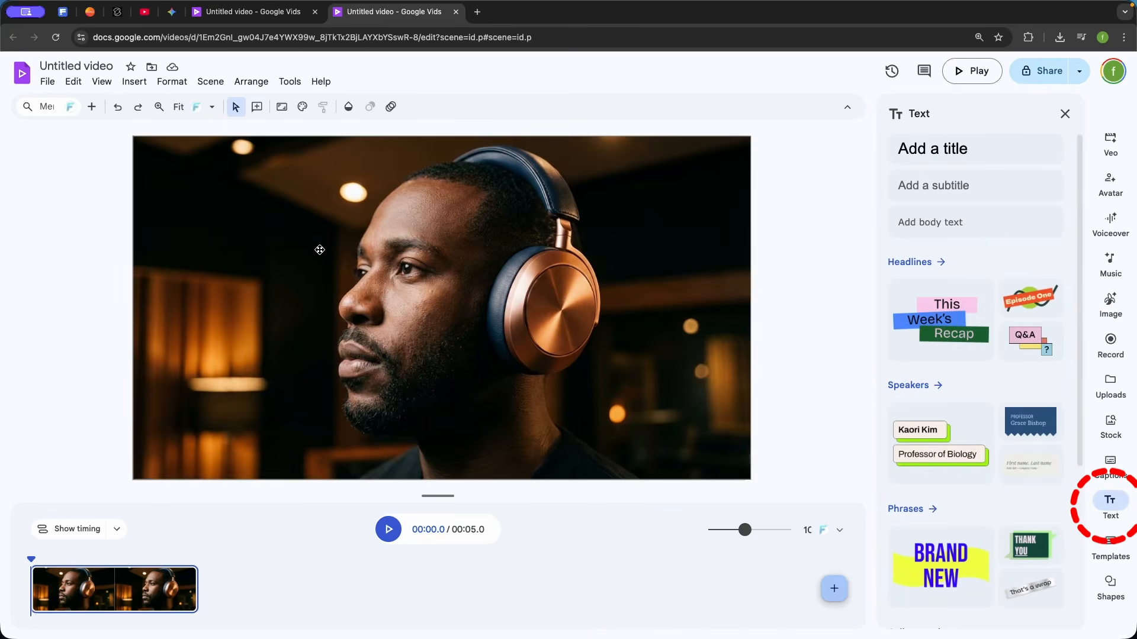
click(943, 421)
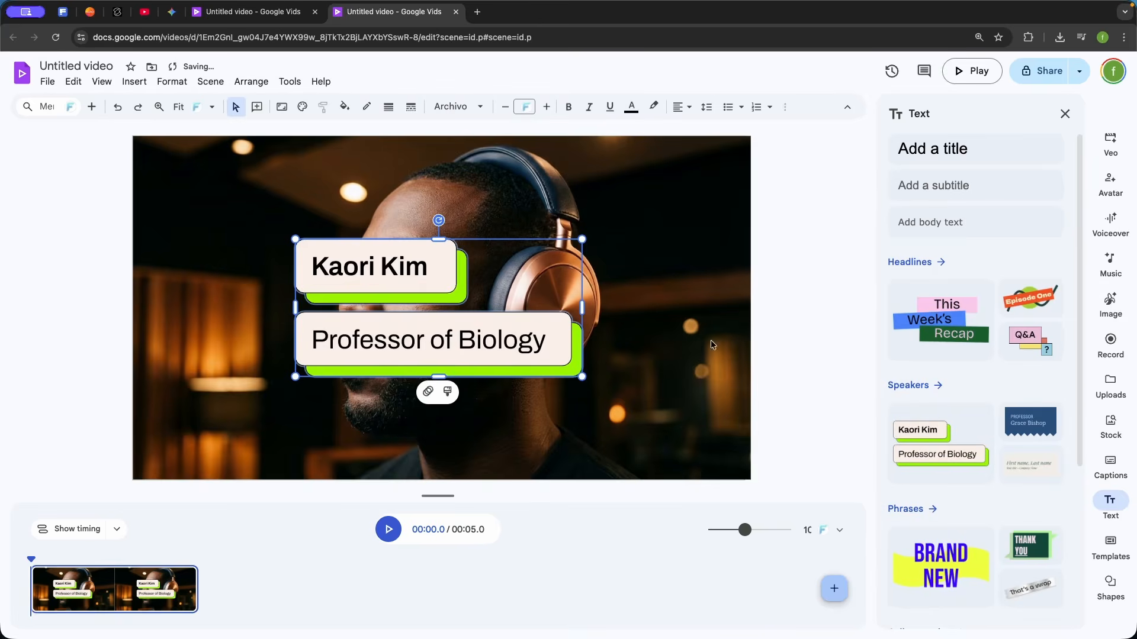
drag(352, 293, 248, 358)
click(255, 331)
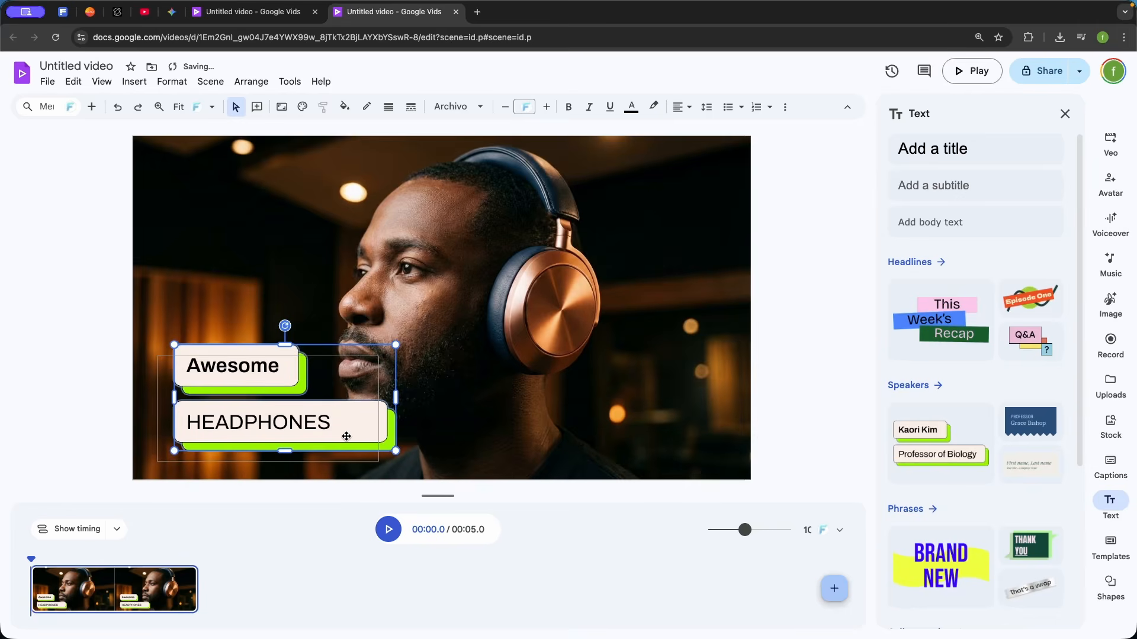
click(490, 406)
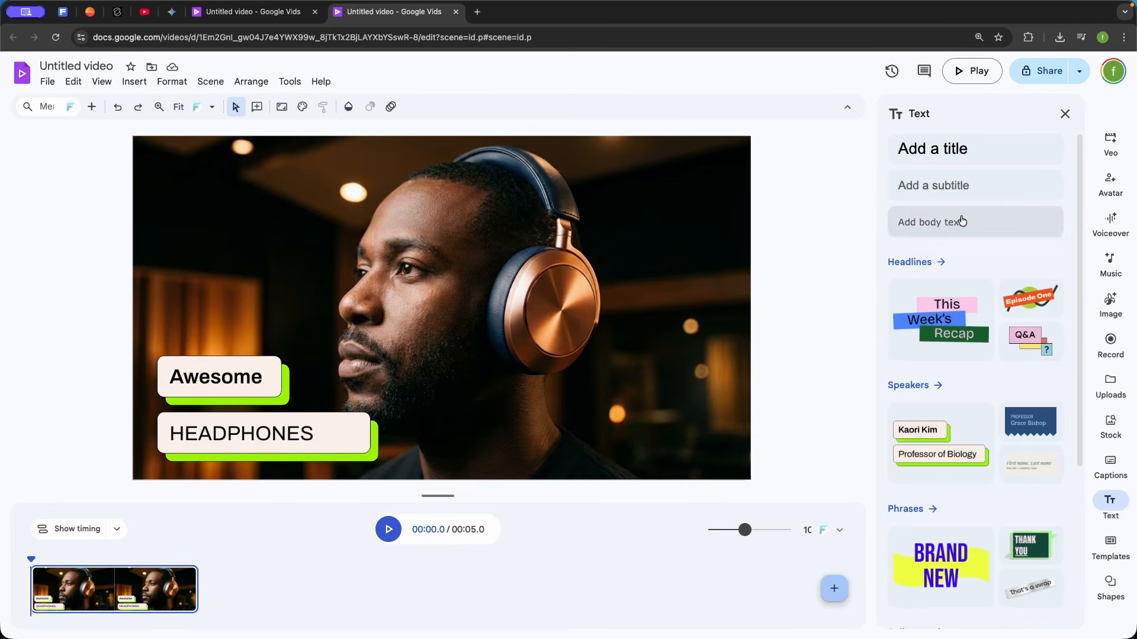
Add a title text box over the headphones image and set its text color to white
click(957, 149)
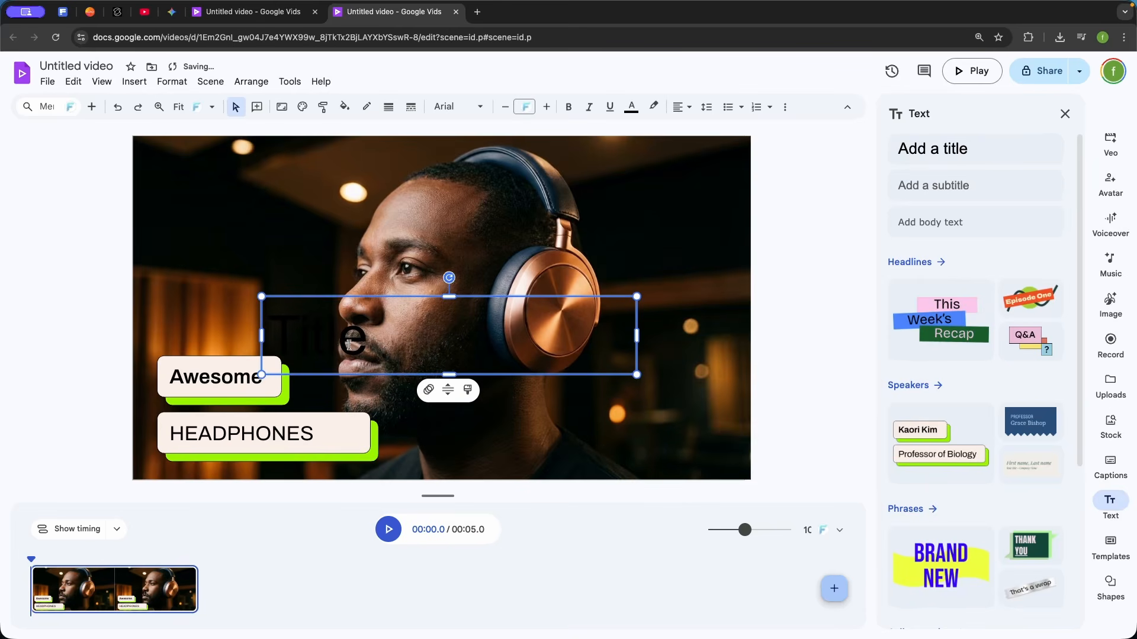
drag(341, 355, 266, 344)
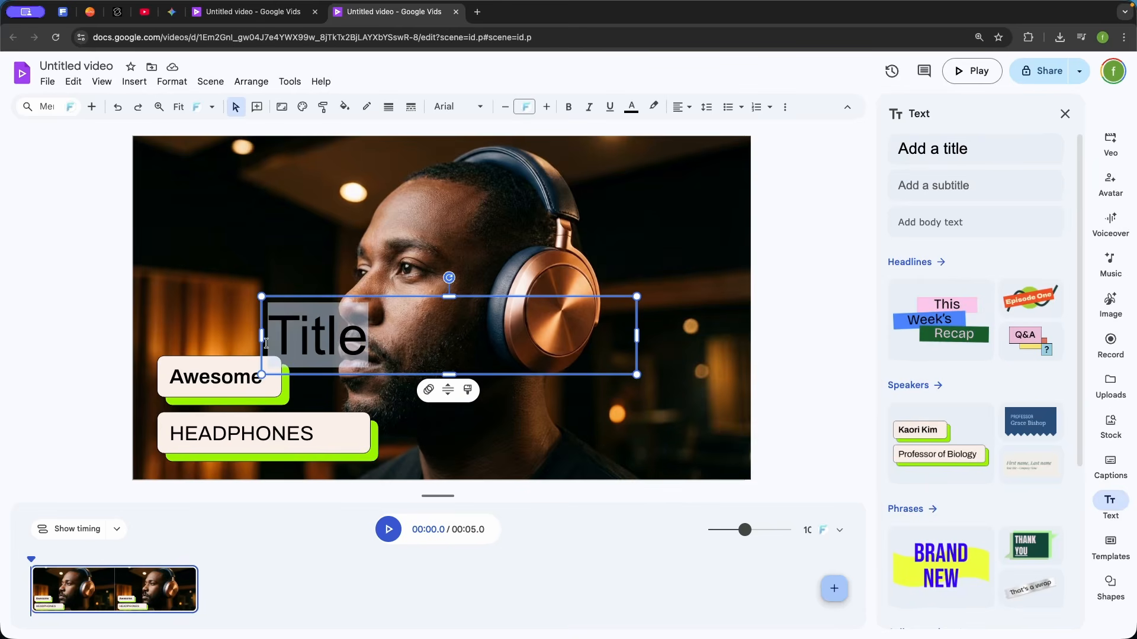
click(633, 108)
click(650, 147)
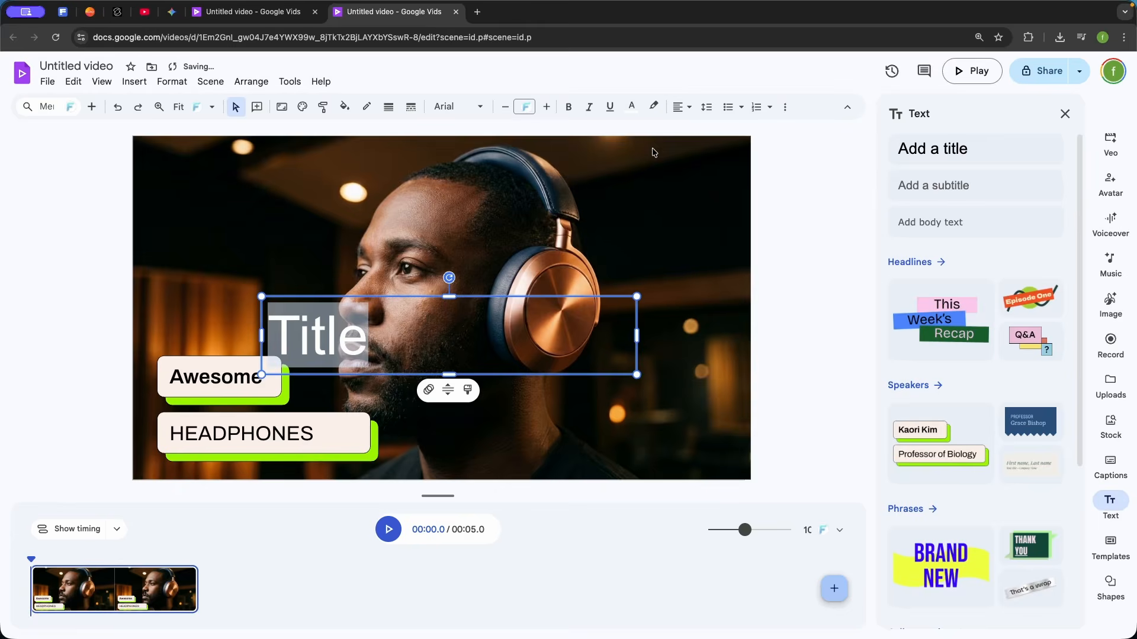
click(551, 249)
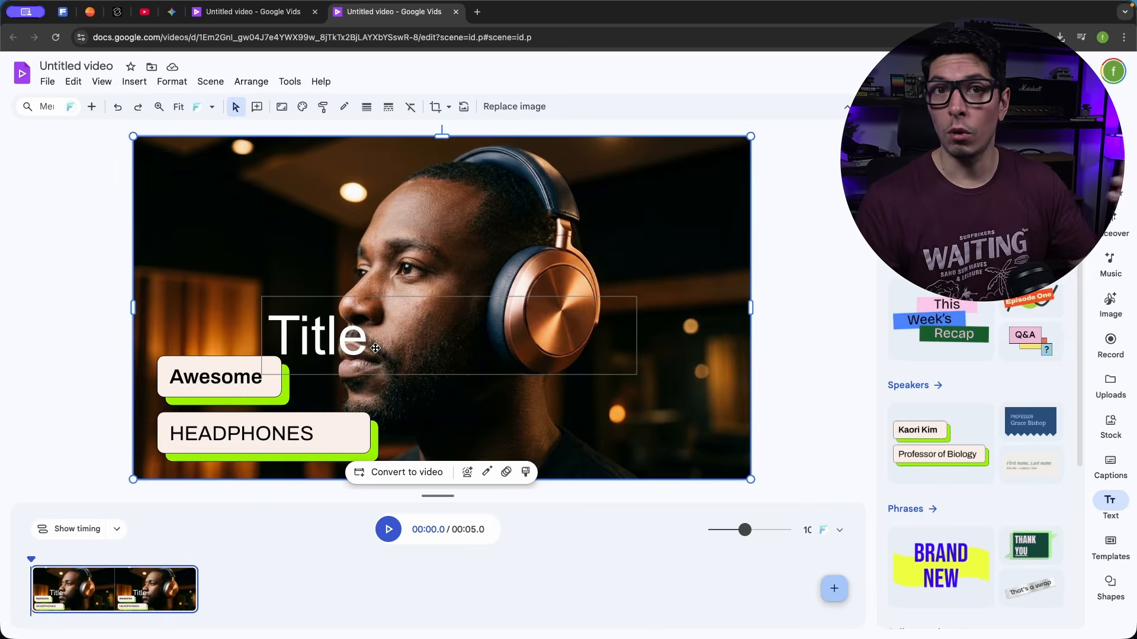
Add a new blank scene after the headphones scene
click(126, 569)
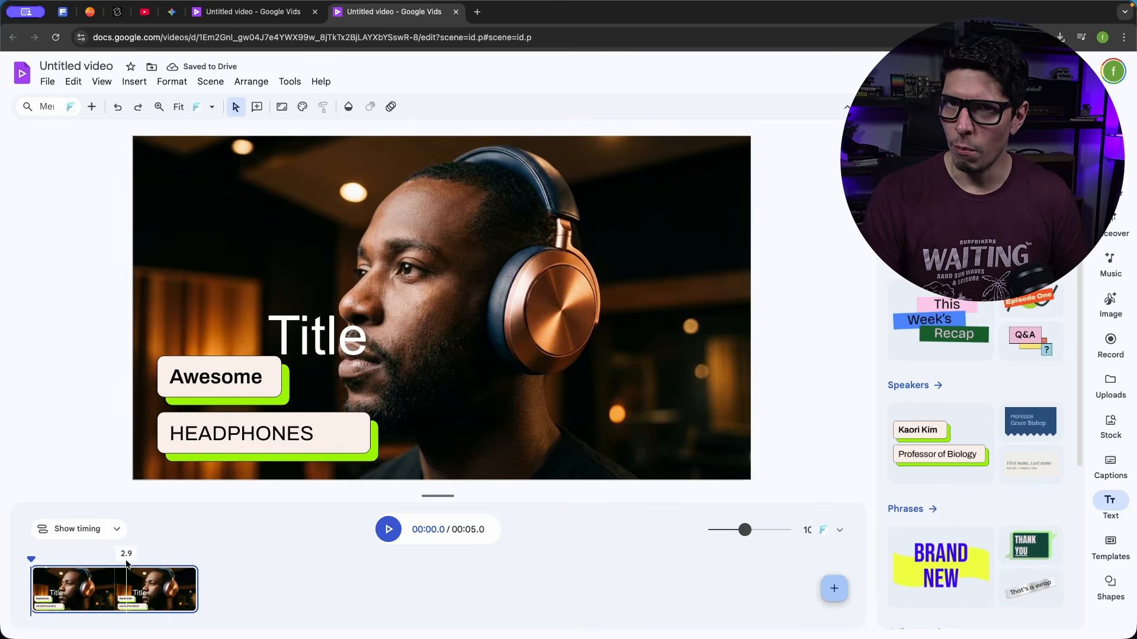
drag(97, 571, 117, 577)
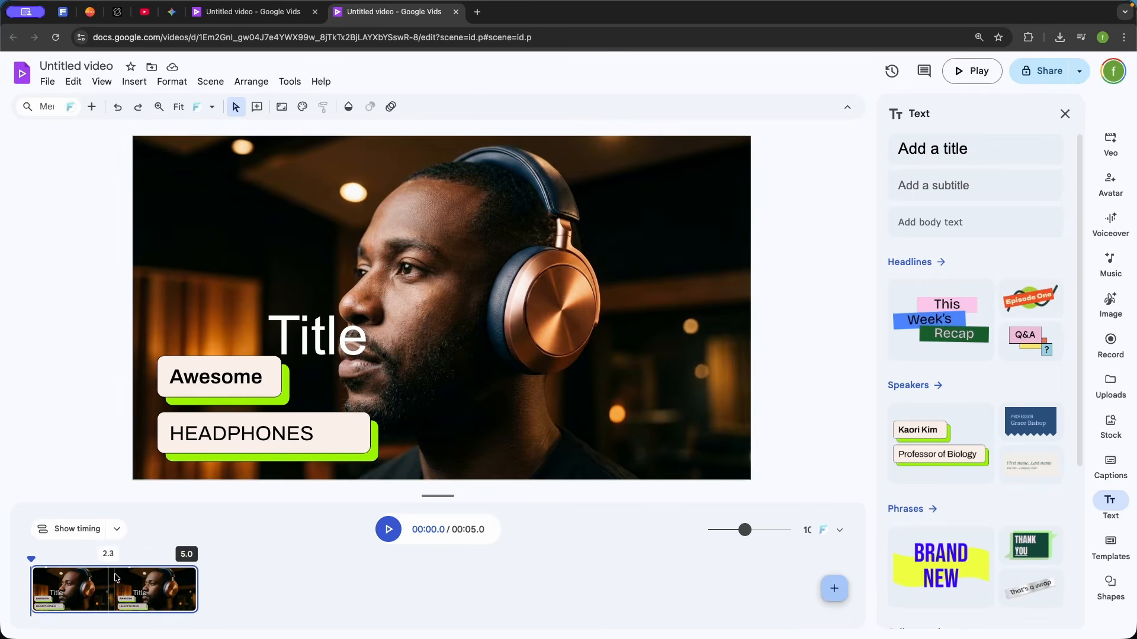
click(844, 592)
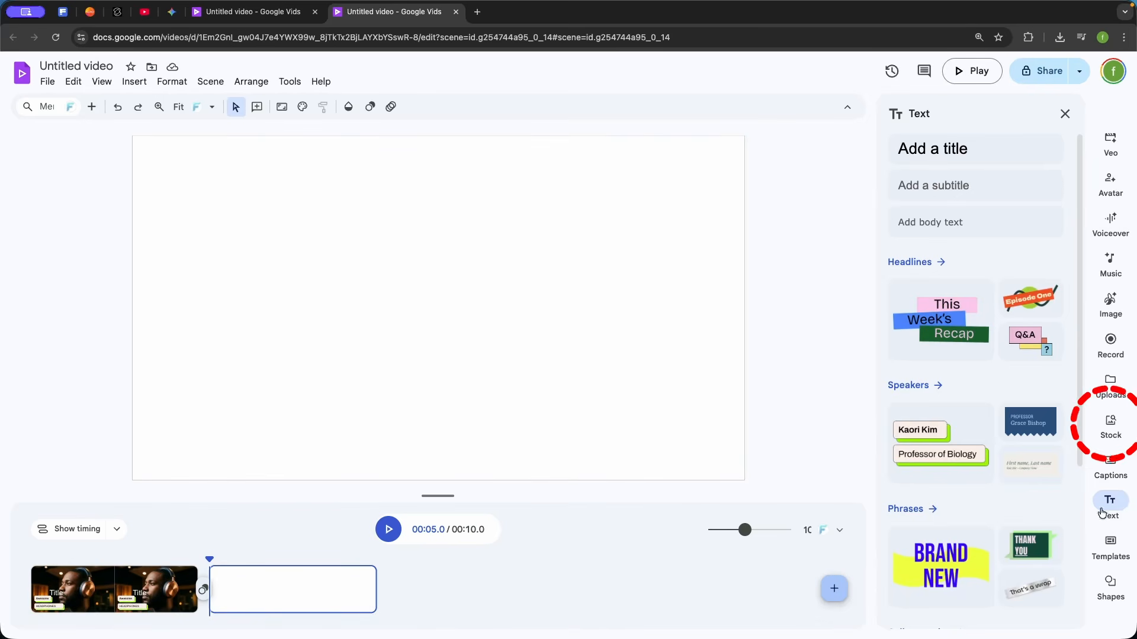
Insert the 0:29 stock video of the blue word-covered corridor into the new scene and play from 2.5 s across both scenes
click(1111, 423)
scroll(1041, 357, down, 6)
scroll(1040, 357, down, 1)
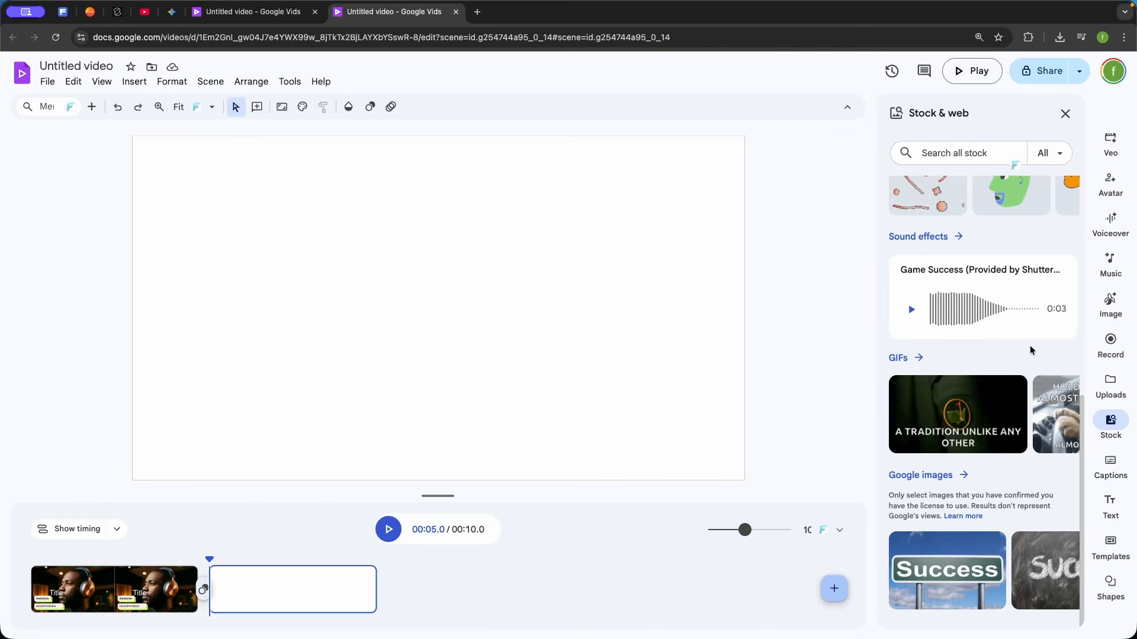
scroll(969, 375, up, 1)
scroll(969, 376, up, 6)
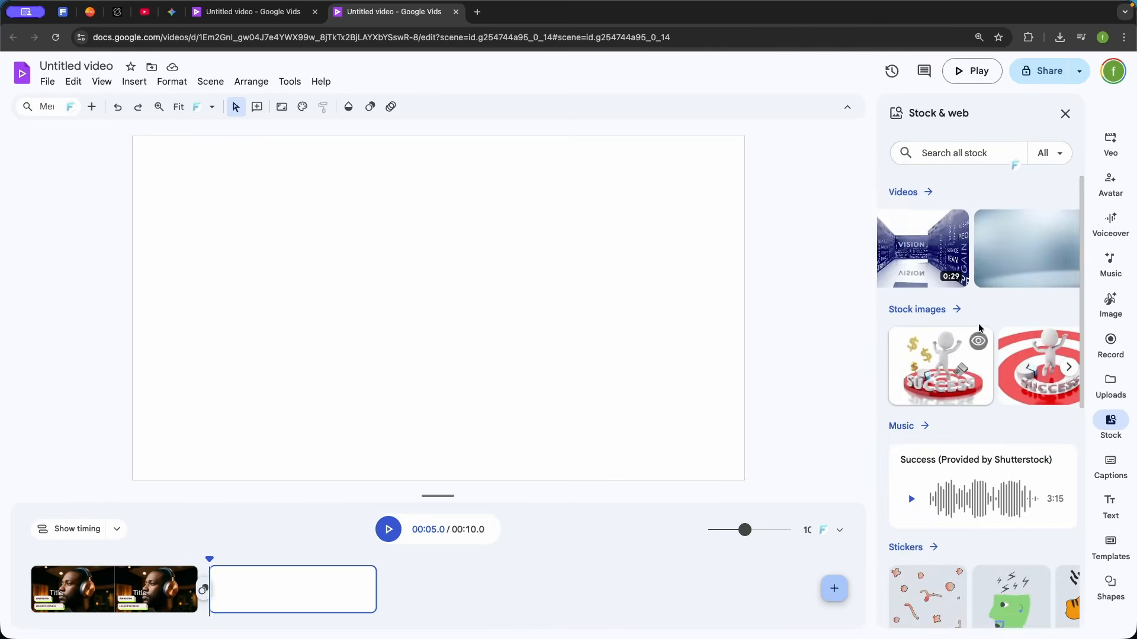
click(920, 256)
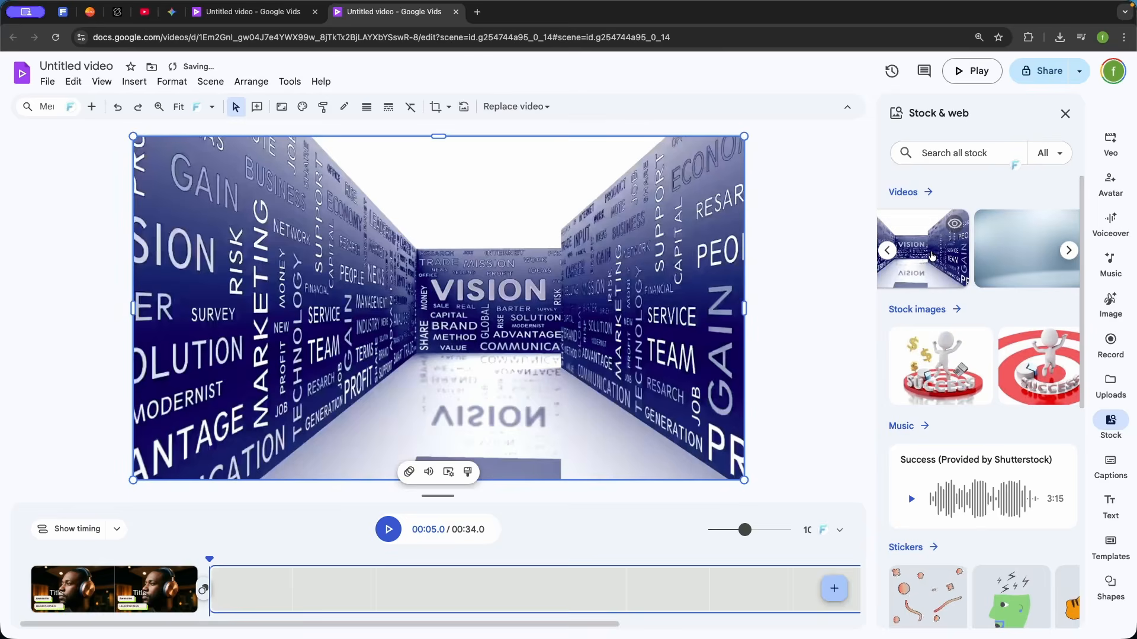
click(112, 555)
key(space)
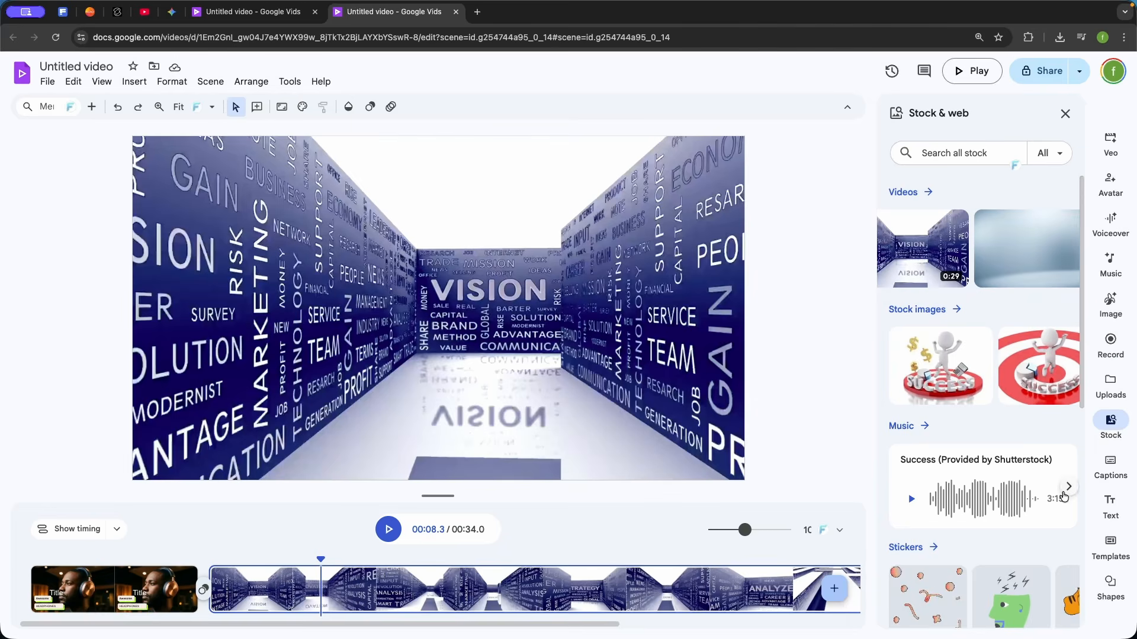
Place a square shape near the center of the stock video scene
click(1111, 583)
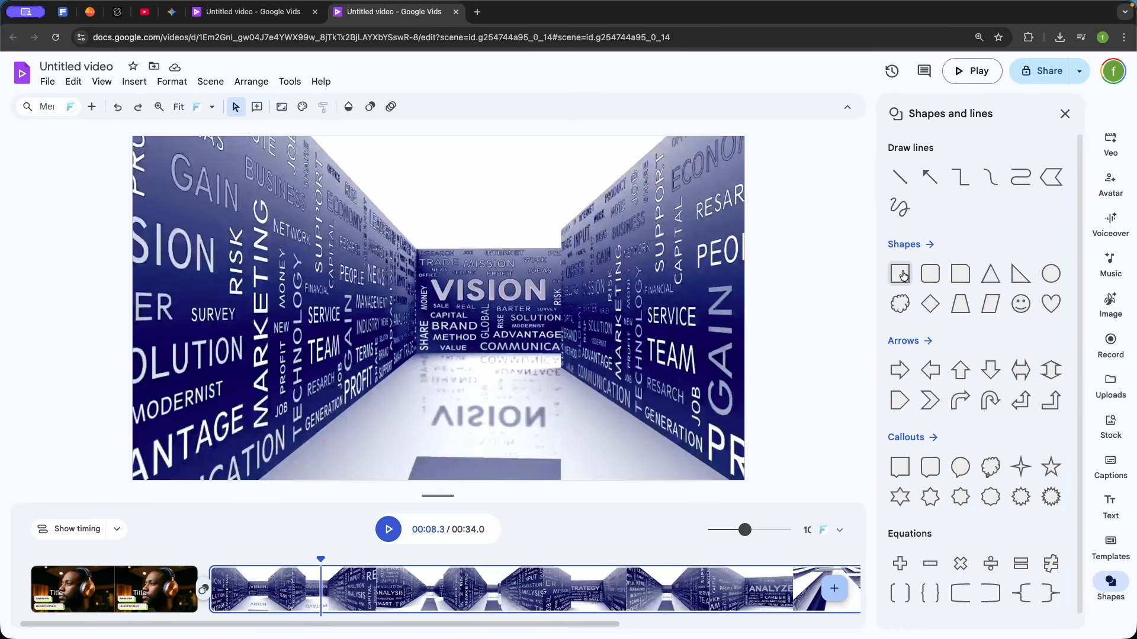
drag(902, 276, 437, 315)
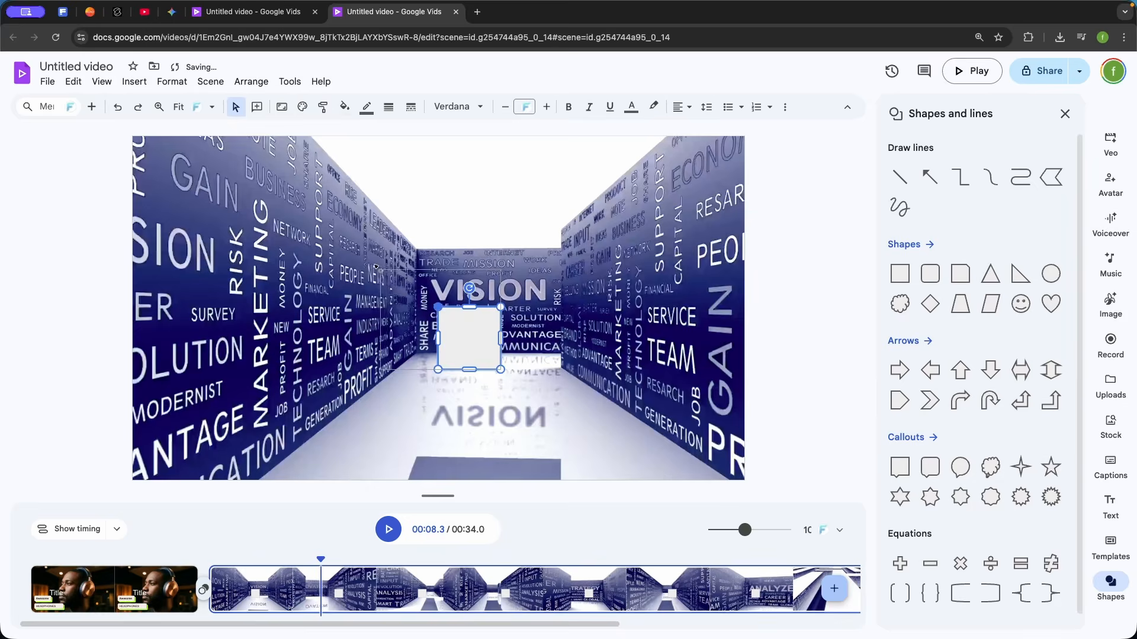
Enlarge the square into a wider rectangle and move it over the upper part of the corridor's right wall
drag(376, 267, 377, 269)
drag(650, 272, 647, 264)
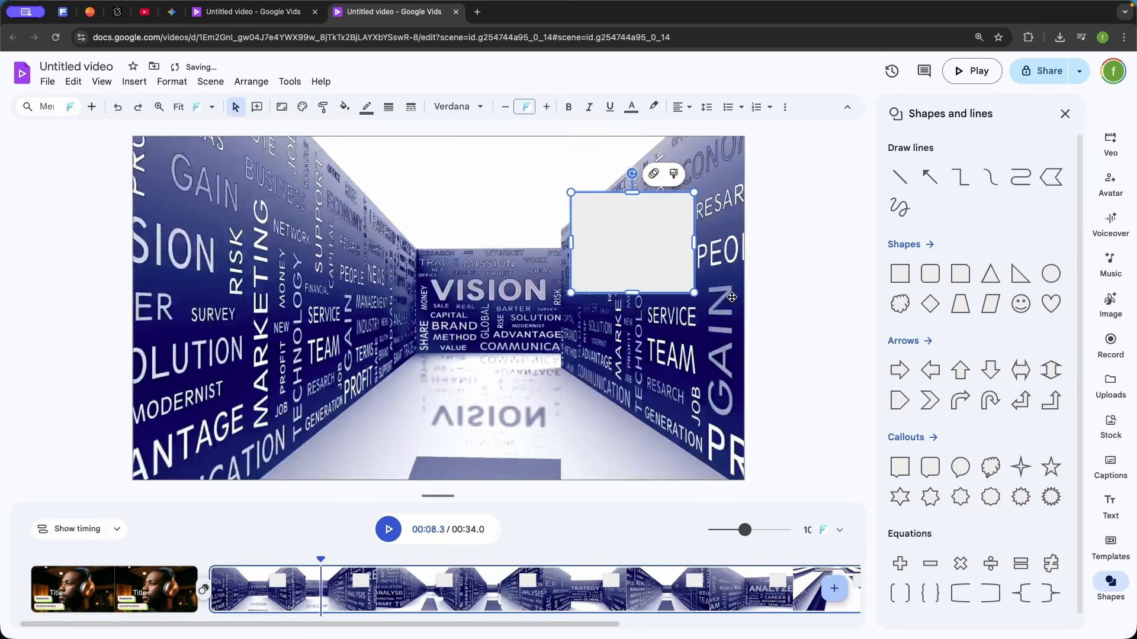
Add a new scene and insert the Big Sur road trip, Day 1 On the road and Day 2 Catching waves scenes from the Trip highlights template
click(835, 592)
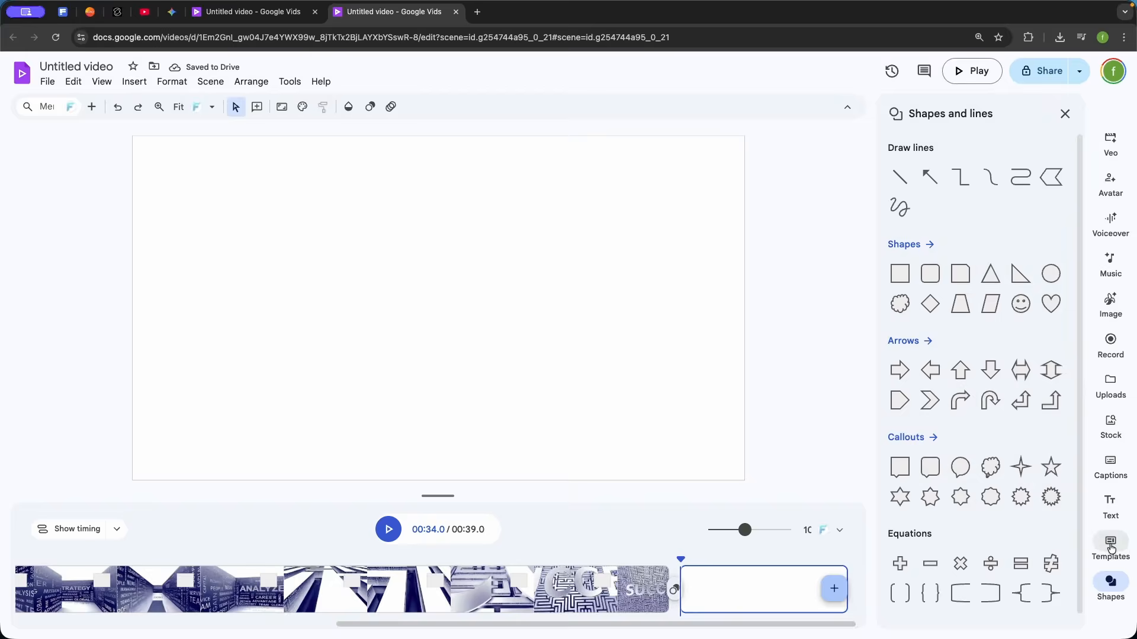
click(1111, 547)
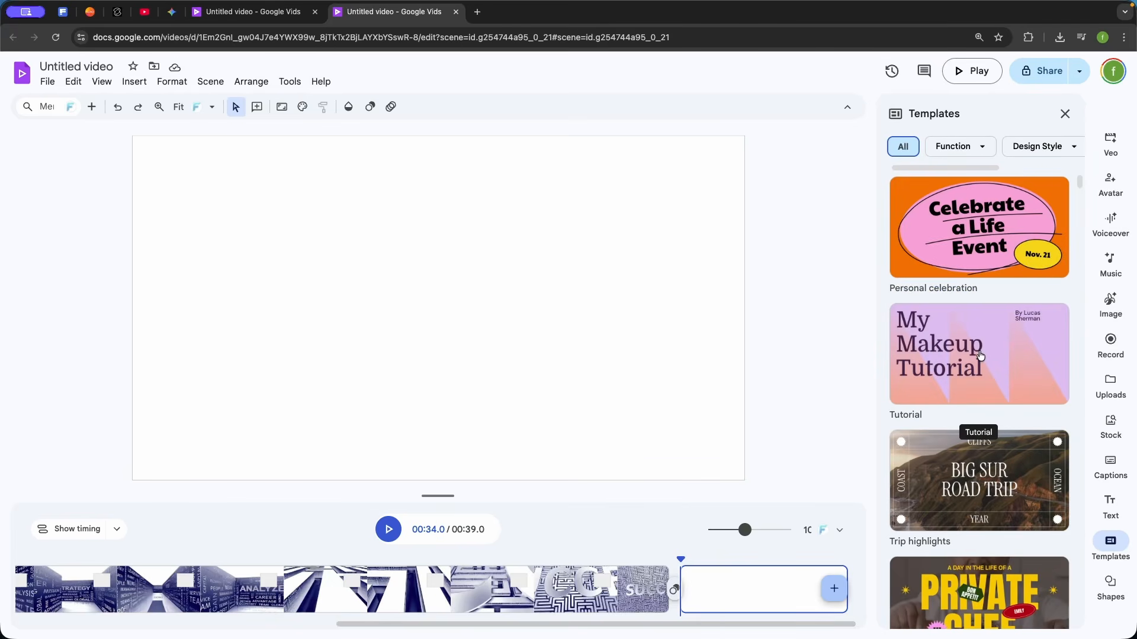
click(985, 482)
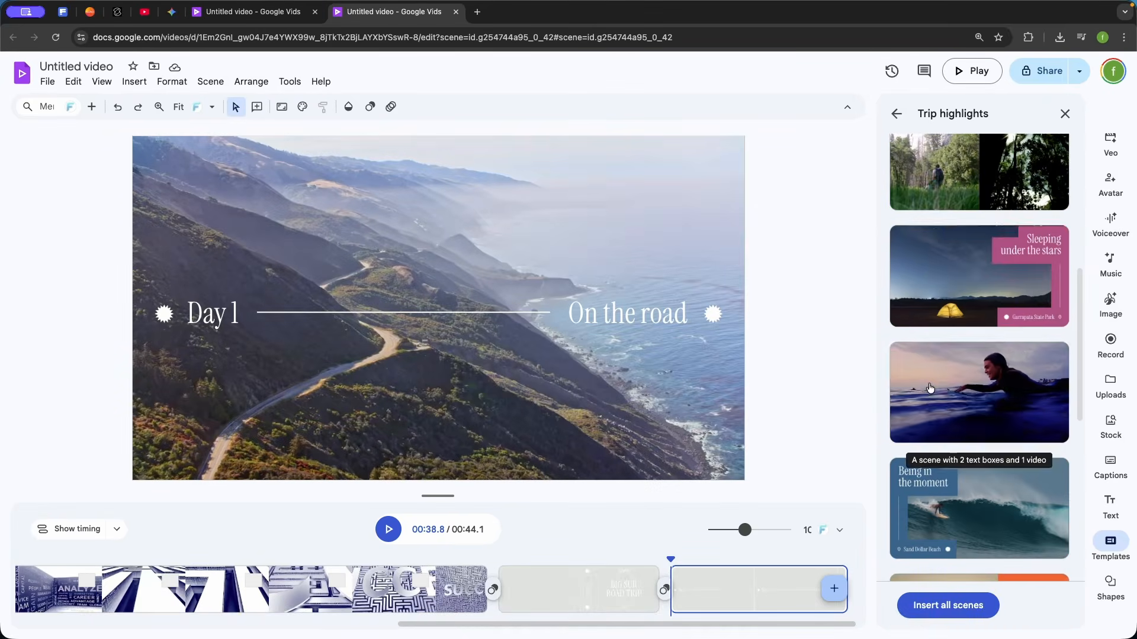
click(930, 387)
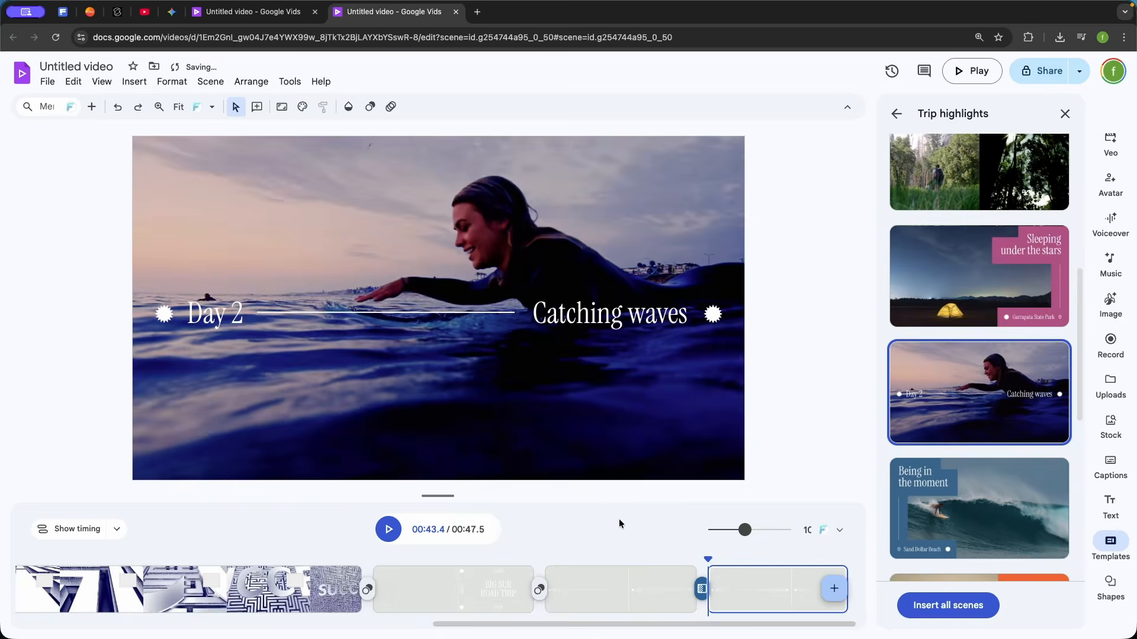
Play back the inserted Trip highlights scenes, skipping ahead to the start of the Day 1 scene
click(269, 551)
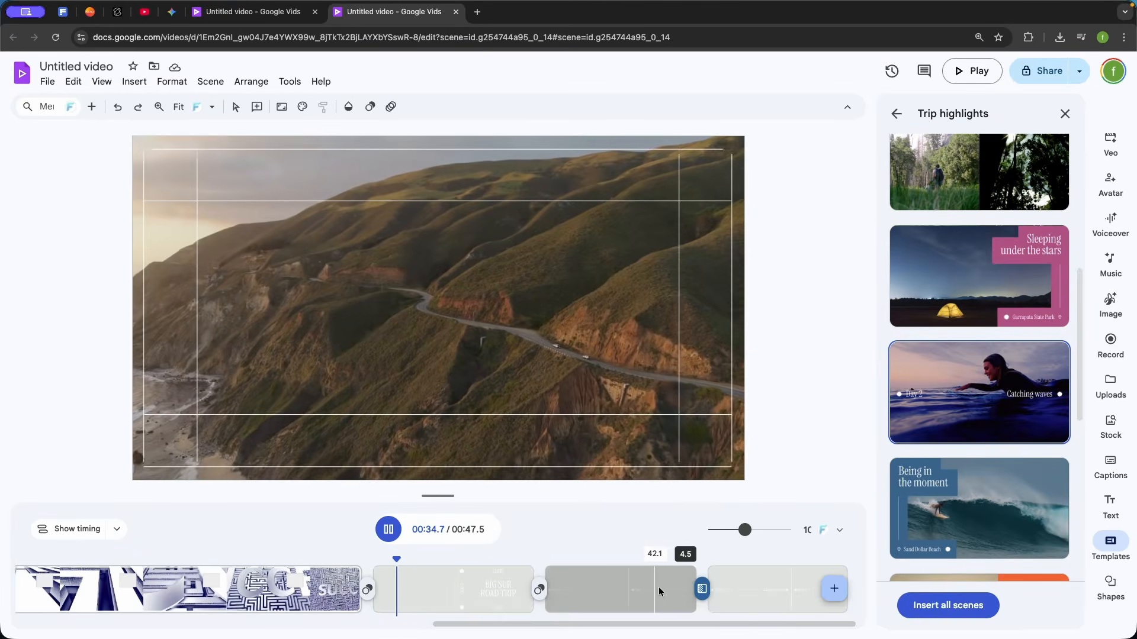
click(556, 559)
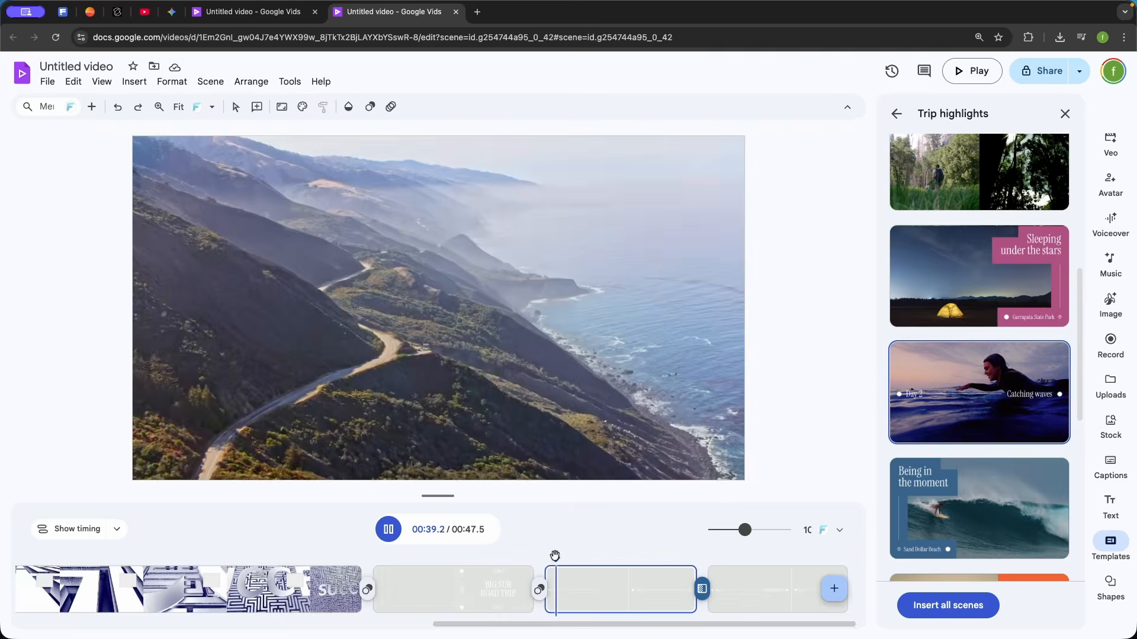